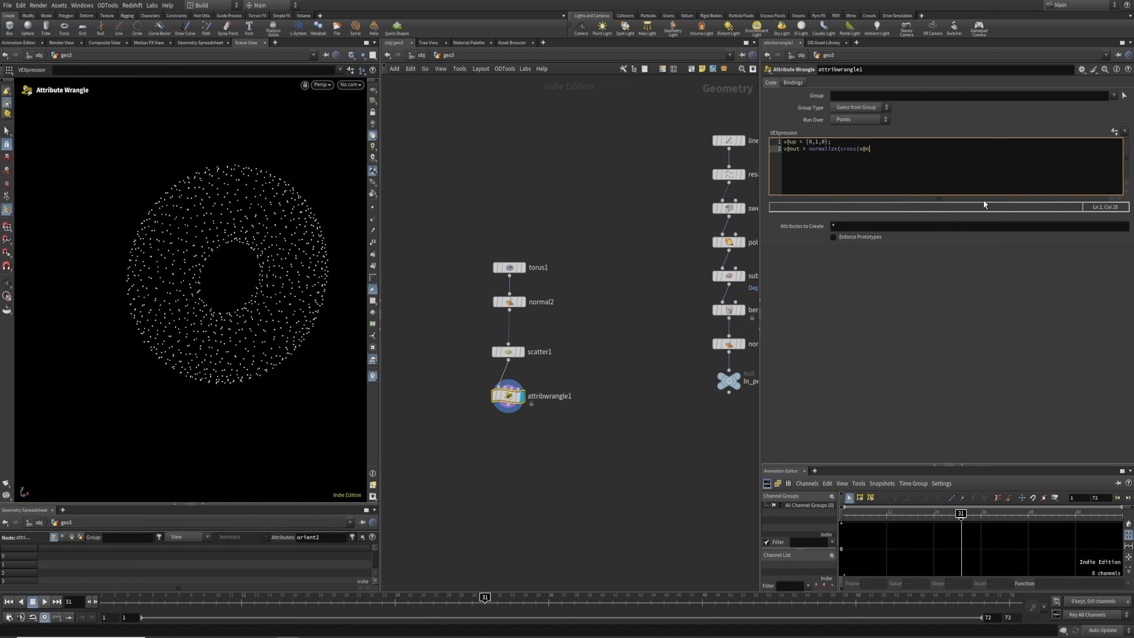
Step: Complete the out attribute as normalize(cross(v@N, v@up)) in the wrangle and display it with a vector visualizer
text(v@up)))
click(502, 428)
alt+drag(259, 340, 291, 390)
middle_click(509, 399)
click(334, 331)
alt+drag(190, 352, 169, 328)
alt+right_drag(170, 328, 105, 295)
mouse_move(105, 296)
alt+mouse_down()
mouse_move(129, 258)
mouse_move(97, 279)
alt+mouse_up()
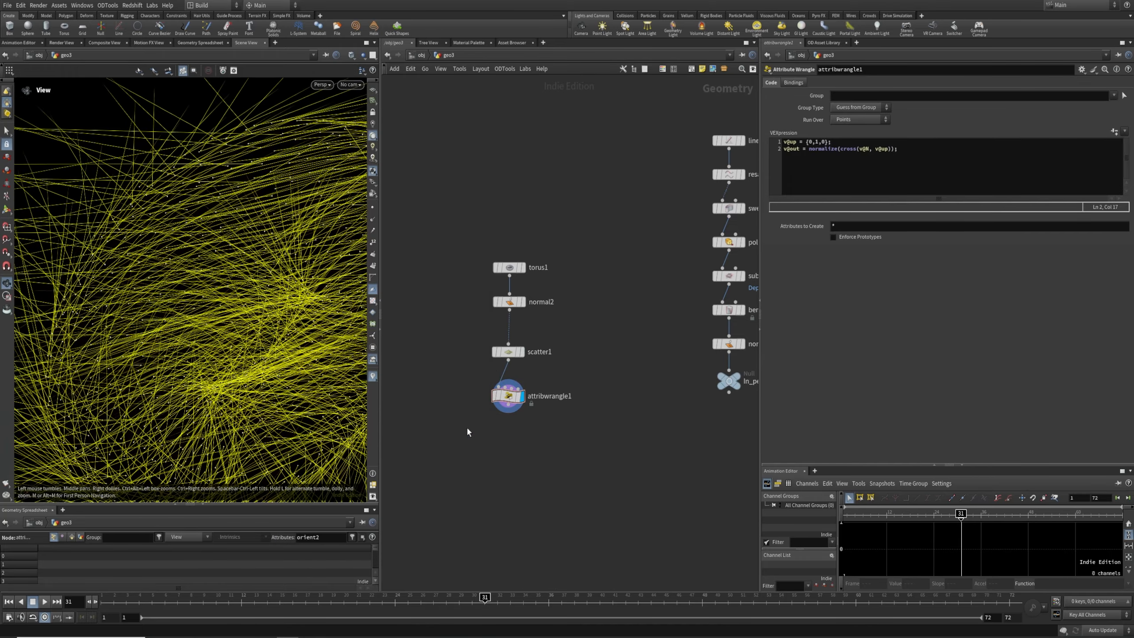
key(Return)
Step: Set the out point attribute visualizer's length scale to 0.07
click(373, 377)
click(417, 300)
click(453, 299)
drag(885, 352, 876, 354)
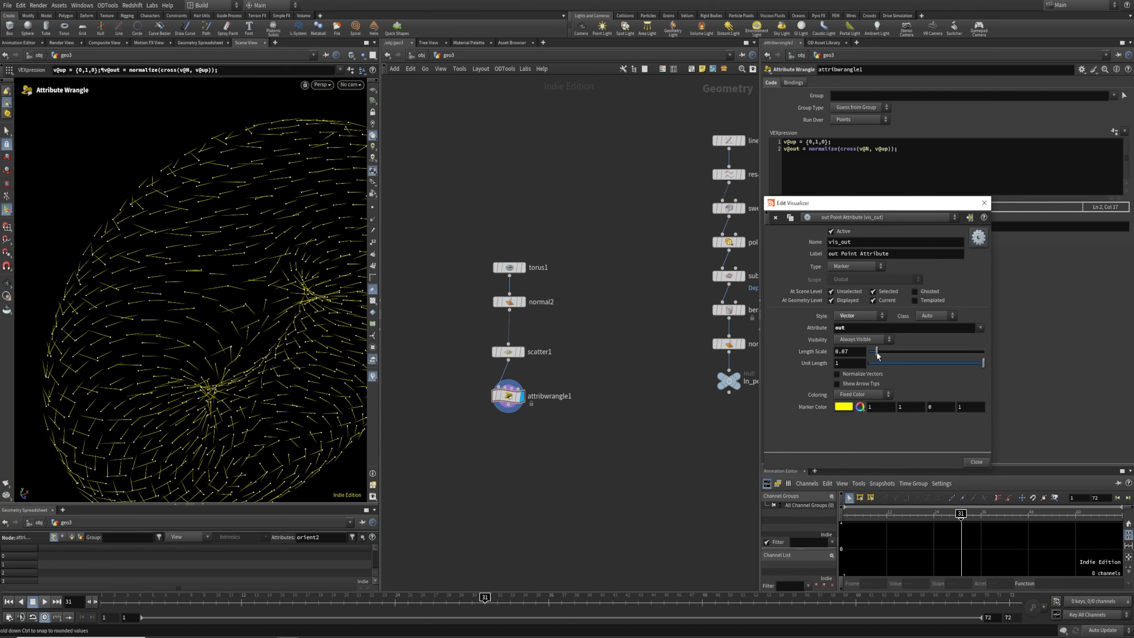
click(984, 203)
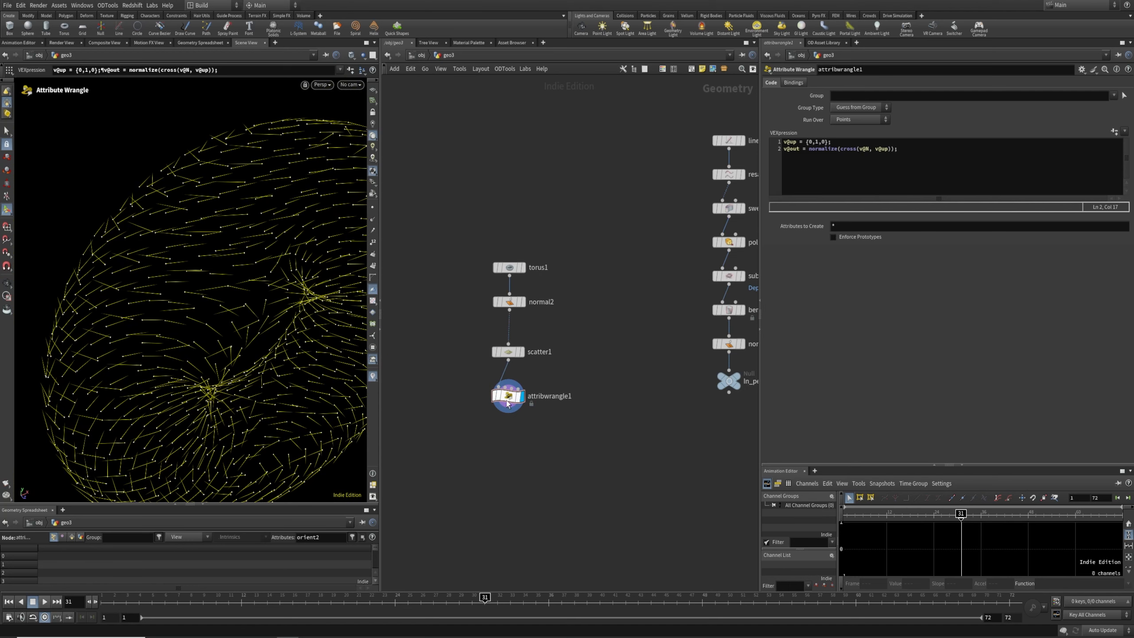
Step: Display the N point attribute of the wrangle and set its visualizer's length scale to 0.039
middle_click(501, 413)
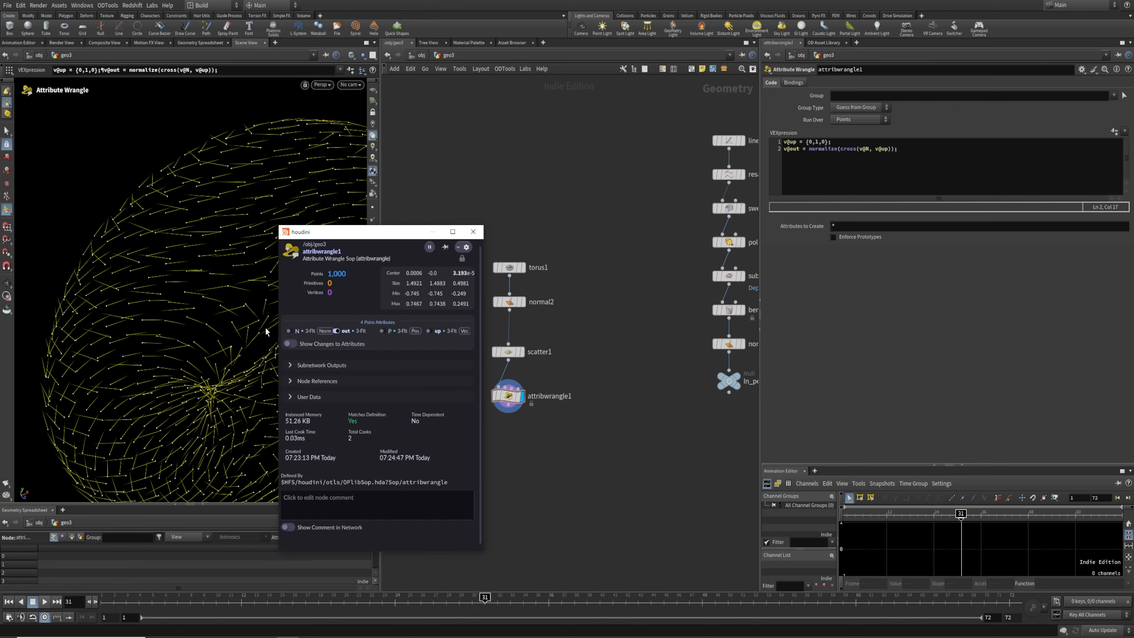
click(289, 331)
scroll(264, 339, down, 4)
click(373, 377)
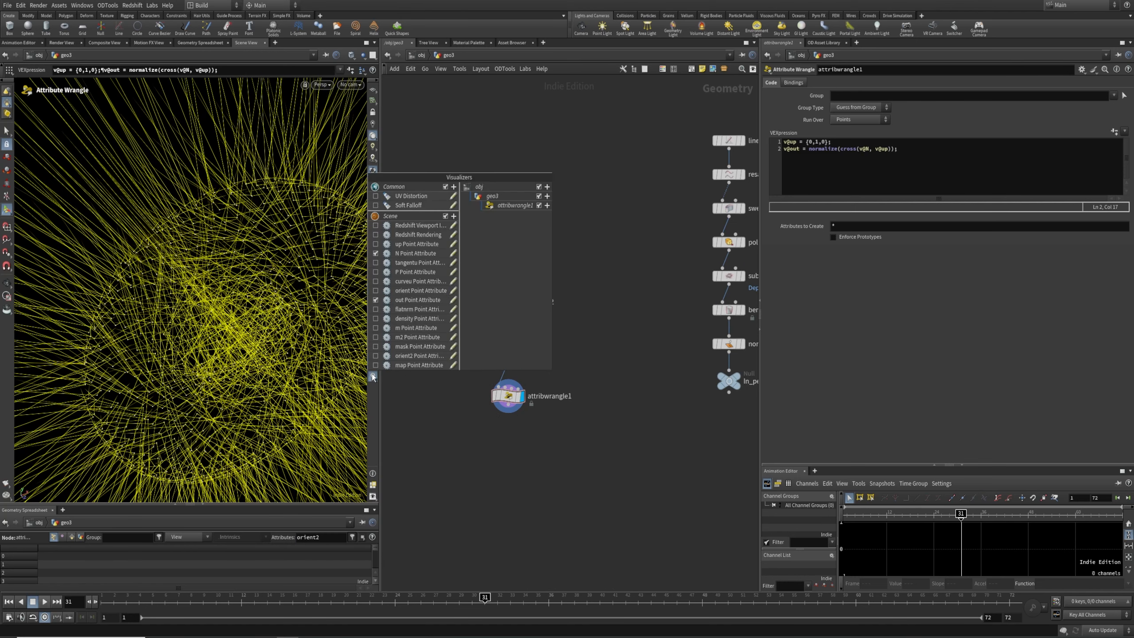
click(452, 257)
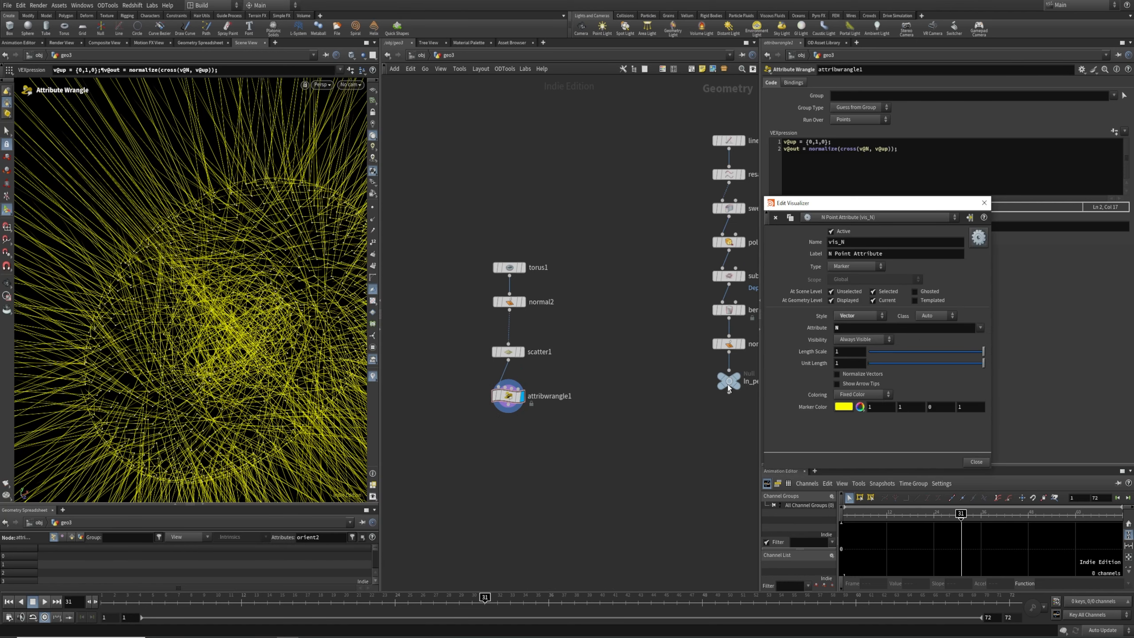
drag(905, 353, 873, 352)
alt+drag(119, 322, 204, 297)
Step: Display the up point attribute of the wrangle and set its visualizer's length scale to 0.062
middle_click(508, 395)
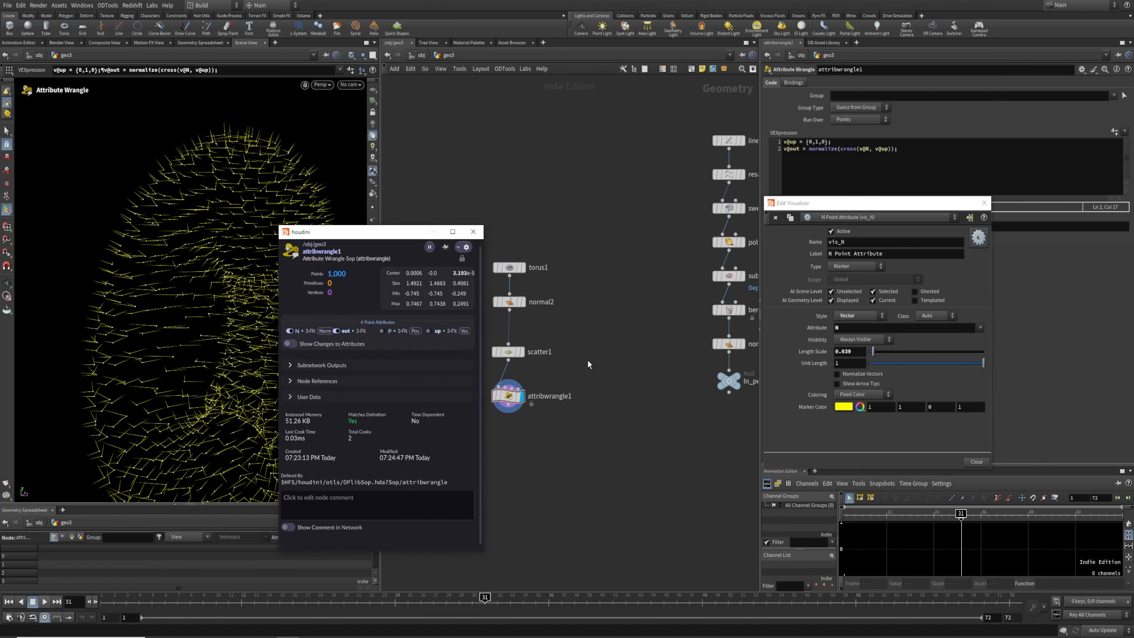
click(430, 331)
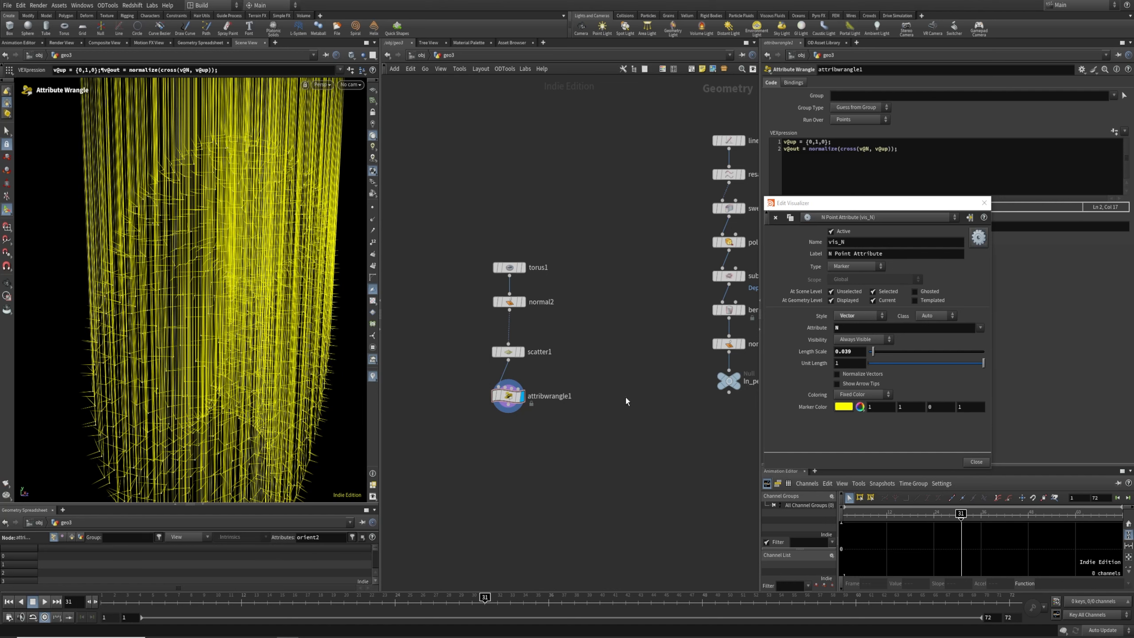
click(372, 376)
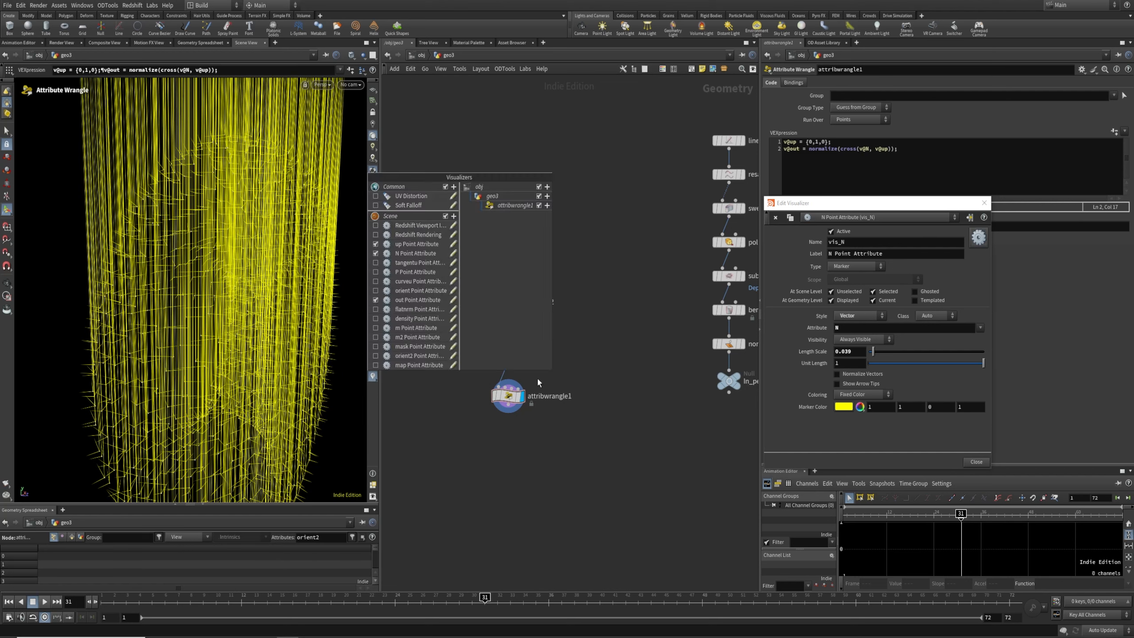
click(453, 244)
drag(888, 352, 876, 353)
alt+drag(178, 349, 132, 337)
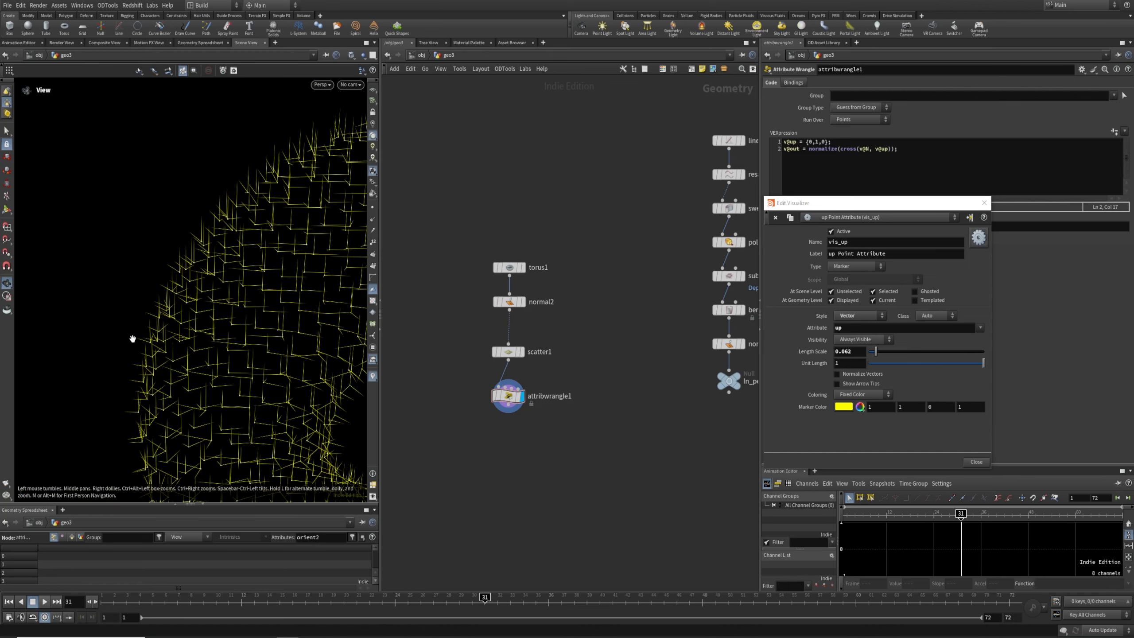
click(984, 202)
Step: Examine how the N, up and out vectors are oriented at the scattered points on the torus surface
drag(203, 329, 231, 332)
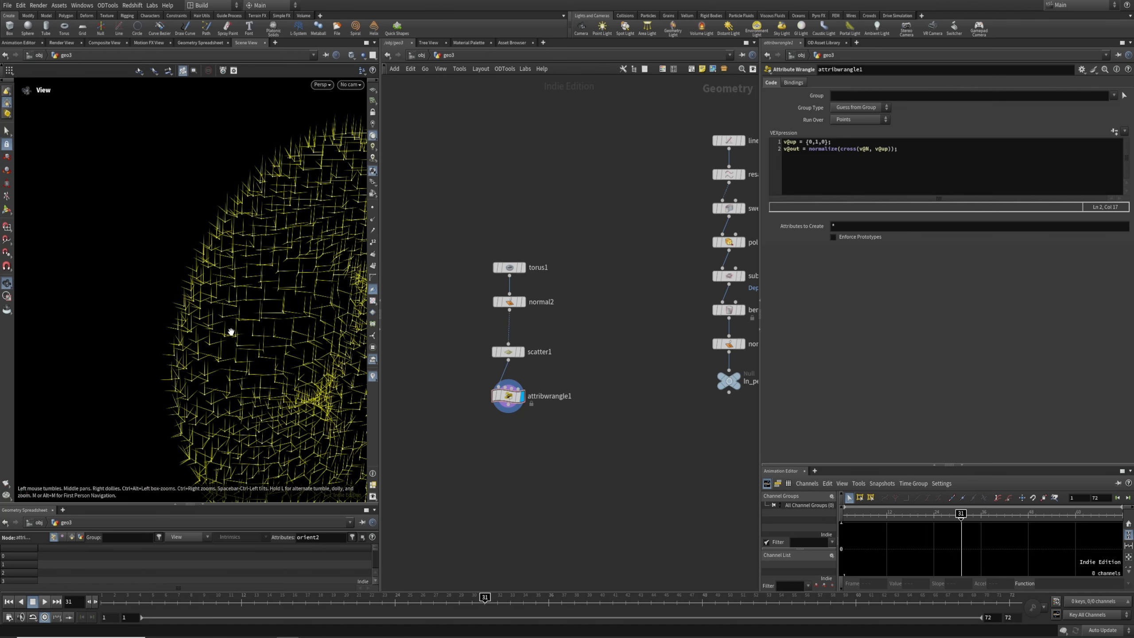
right_drag(235, 350, 91, 297)
scroll(159, 295, down, 3)
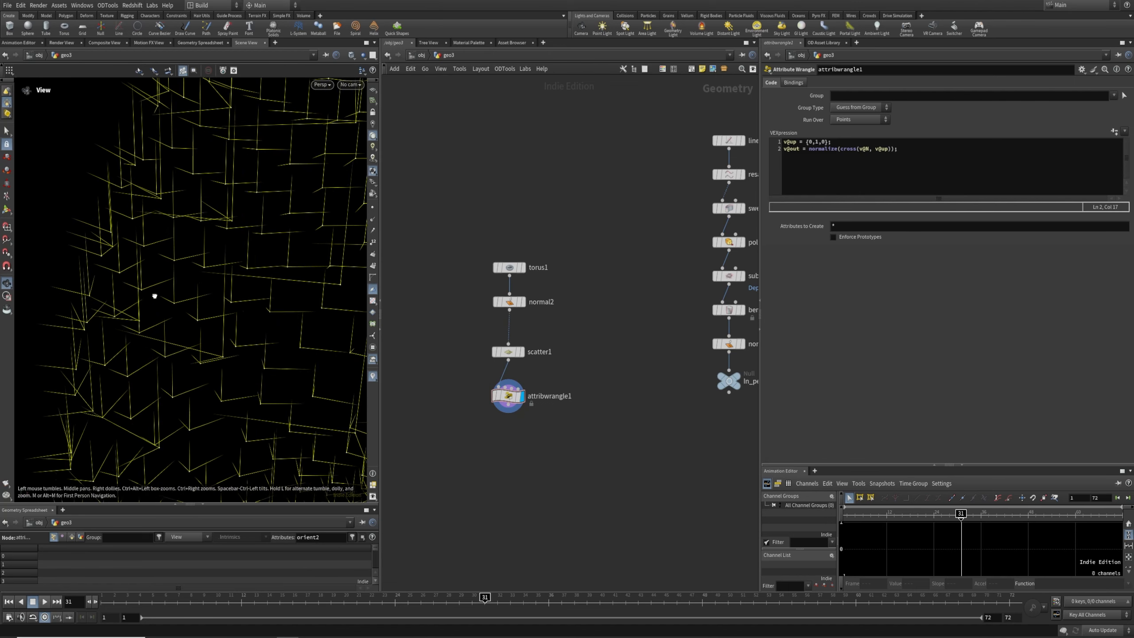
scroll(170, 351, down, 6)
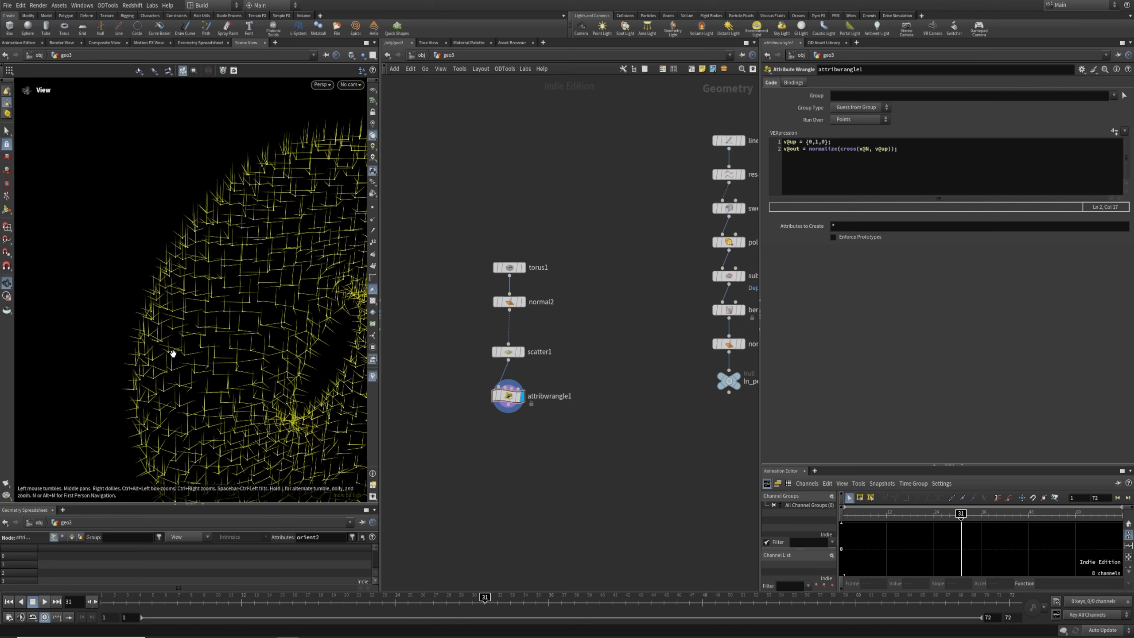
alt+right_drag(173, 353, 274, 369)
alt+drag(273, 369, 101, 365)
alt+middle_drag(102, 365, 187, 378)
alt+drag(187, 377, 144, 352)
alt+right_drag(144, 352, 182, 341)
key(Return)
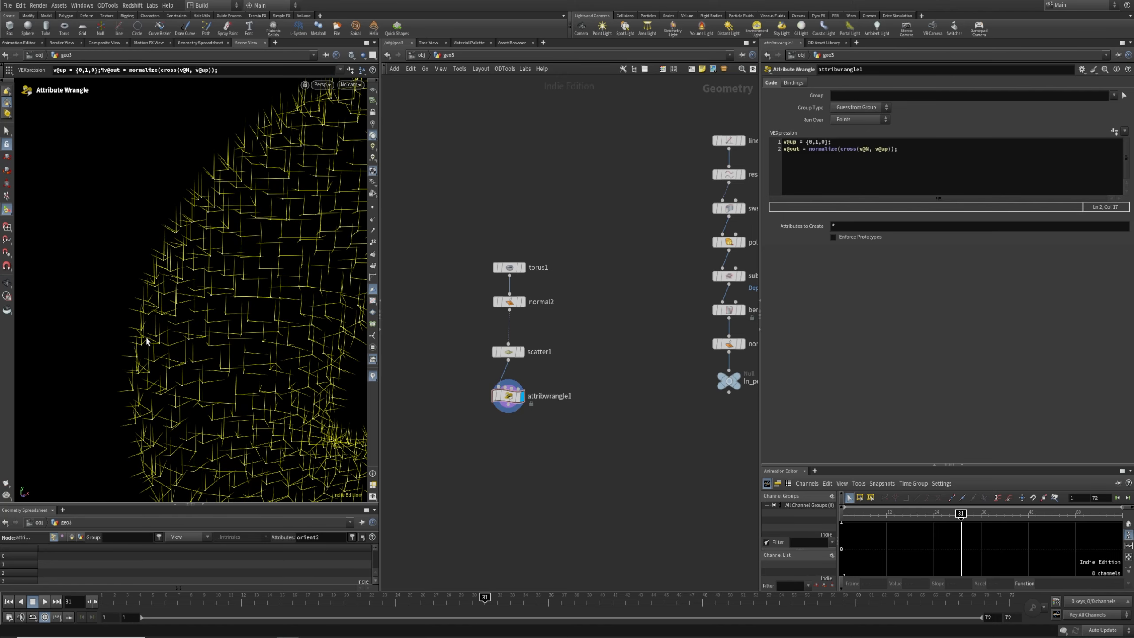
Step: Add the line 3@m = maketransform(v@N, v@up, v@out); to the wrangle code below the out vector
click(907, 155)
key(Return)
key(Return)
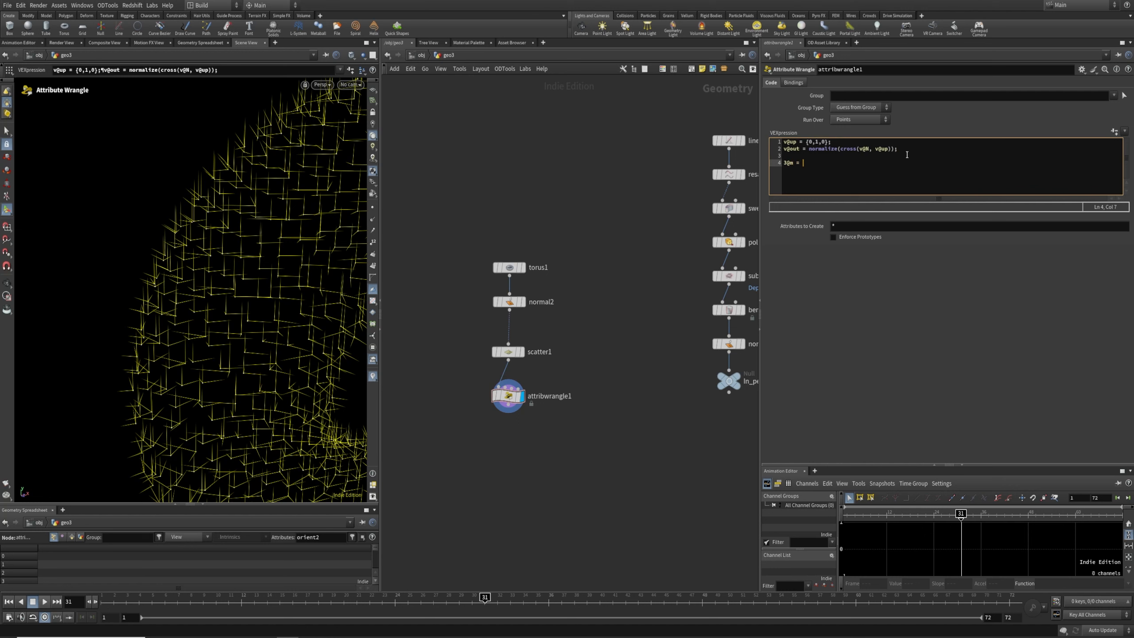
text(aketransform()
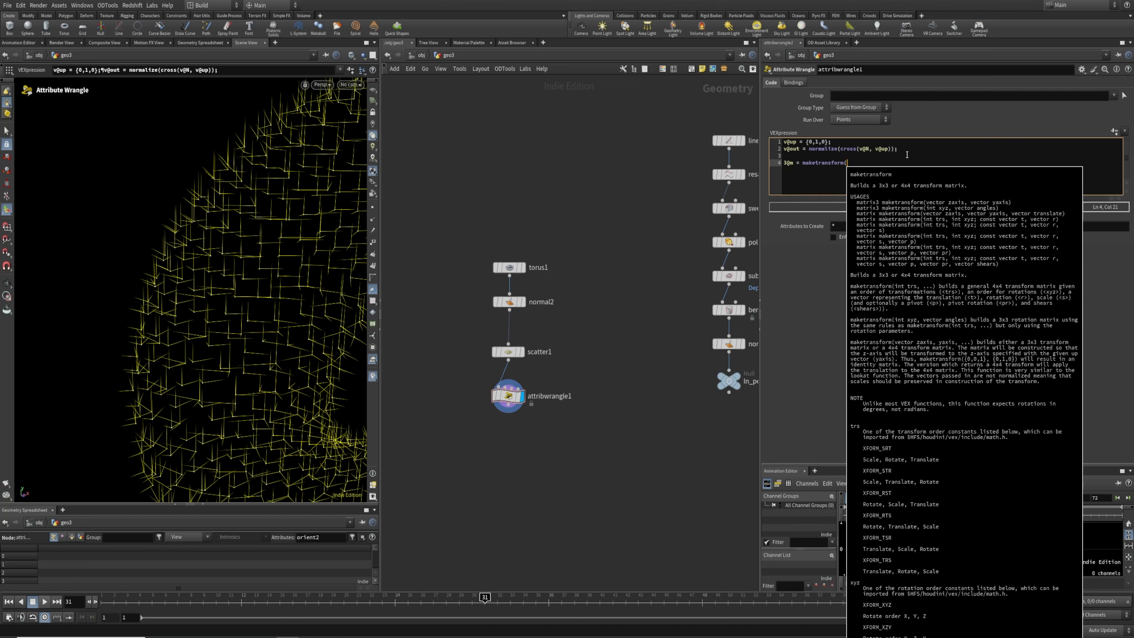
text(v@N, v@up, v@out);)
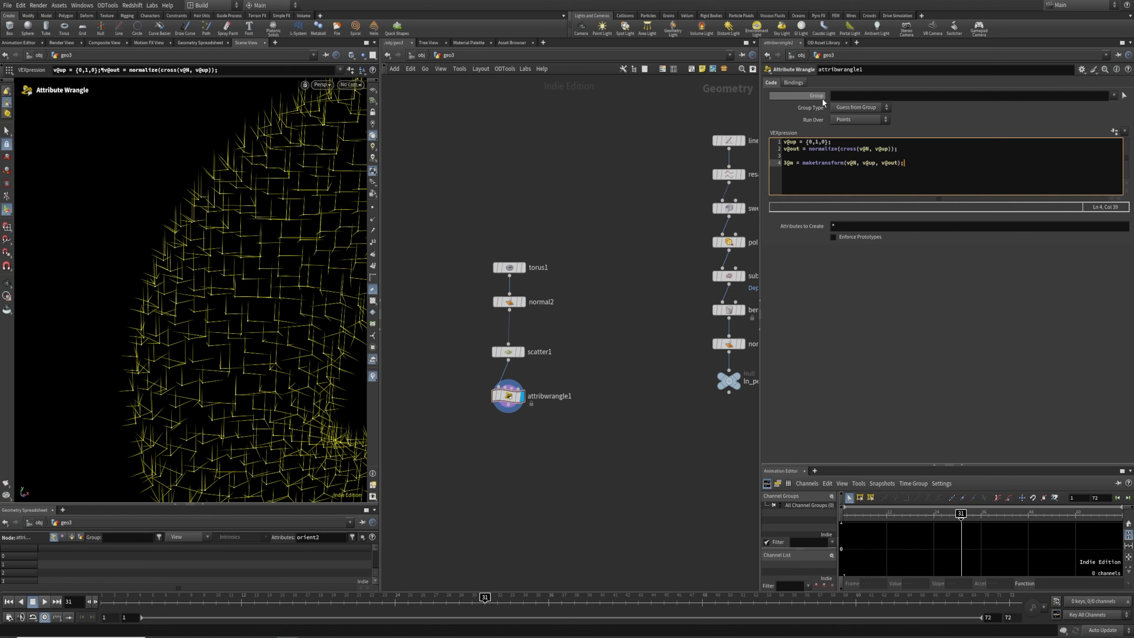
Step: Turn off the out, N and up visualizers and display the m matrix attribute on the torus points instead
middle_click(508, 397)
click(352, 327)
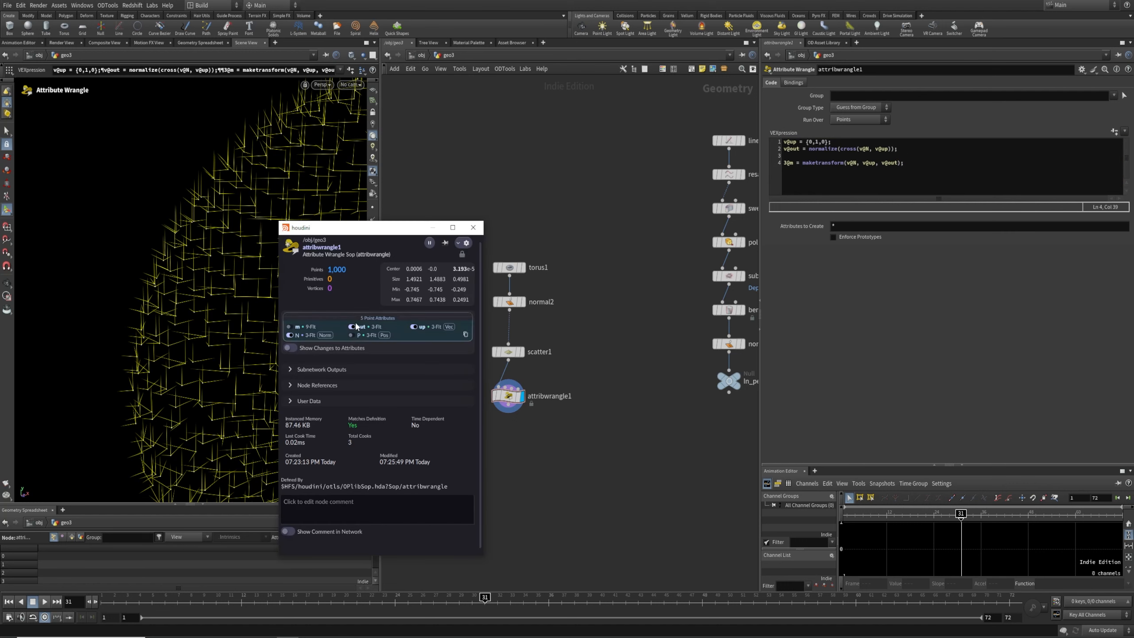
click(290, 335)
click(414, 326)
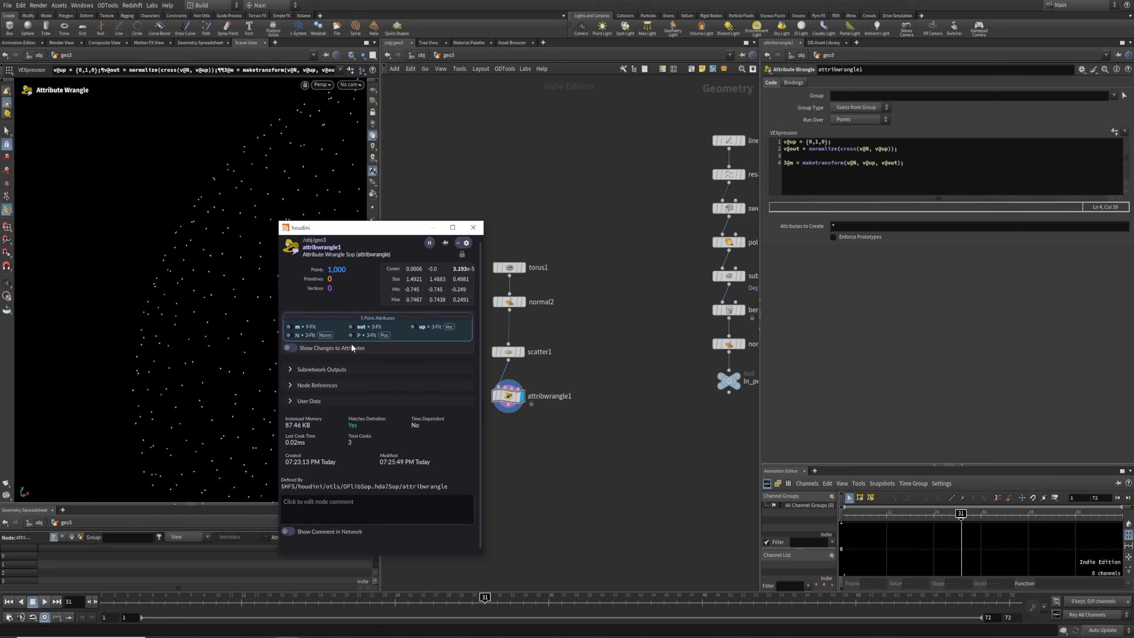
click(290, 327)
click(645, 441)
mouse_move(221, 373)
alt+mouse_down()
mouse_move(244, 364)
mouse_move(170, 353)
mouse_move(288, 334)
mouse_move(150, 335)
alt+mouse_up()
scroll(152, 334, down, 5)
alt+middle_drag(157, 331, 111, 317)
scroll(112, 317, down, 4)
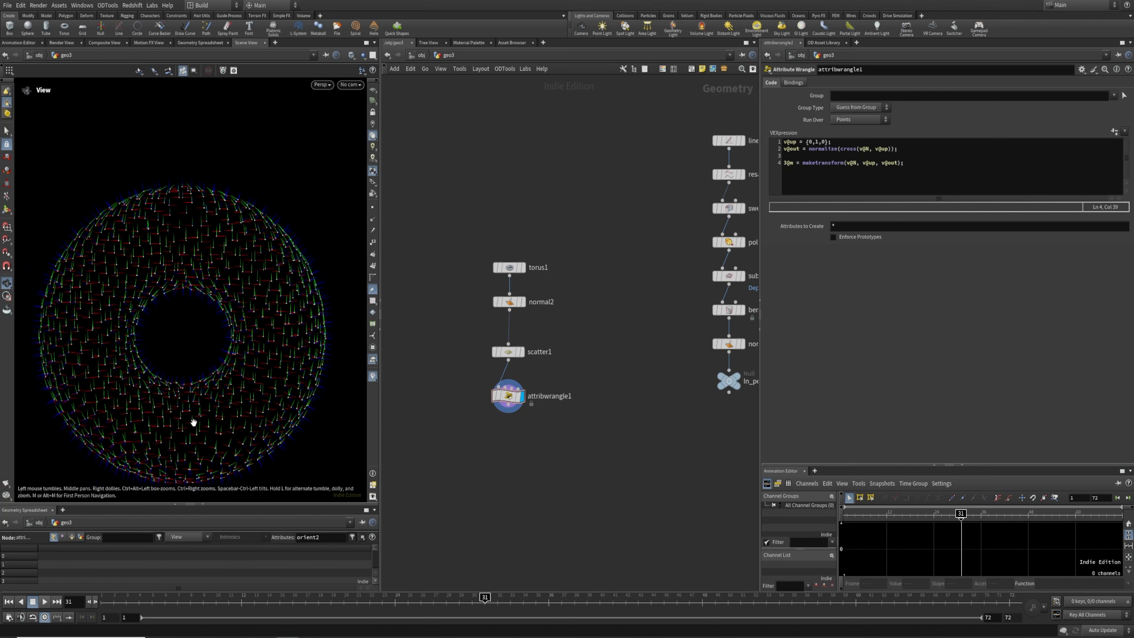
alt+drag(192, 423, 205, 401)
alt+middle_drag(205, 401, 206, 340)
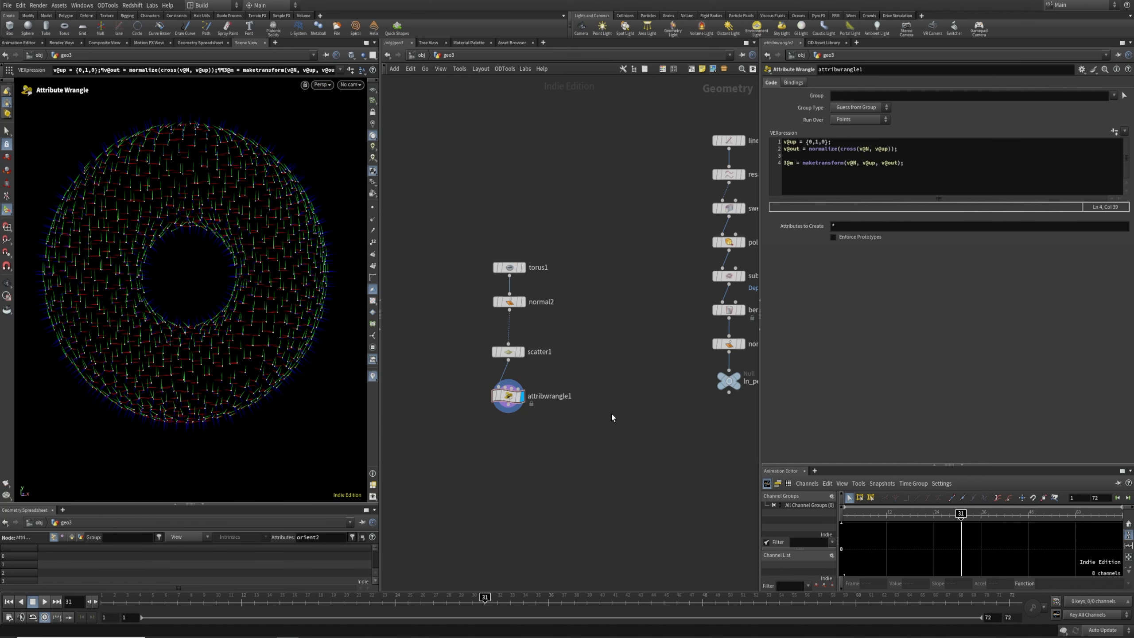
Step: Add the line p@orient = quaternion(@m); below the maketransform line in the wrangle
drag(479, 392, 531, 408)
click(922, 162)
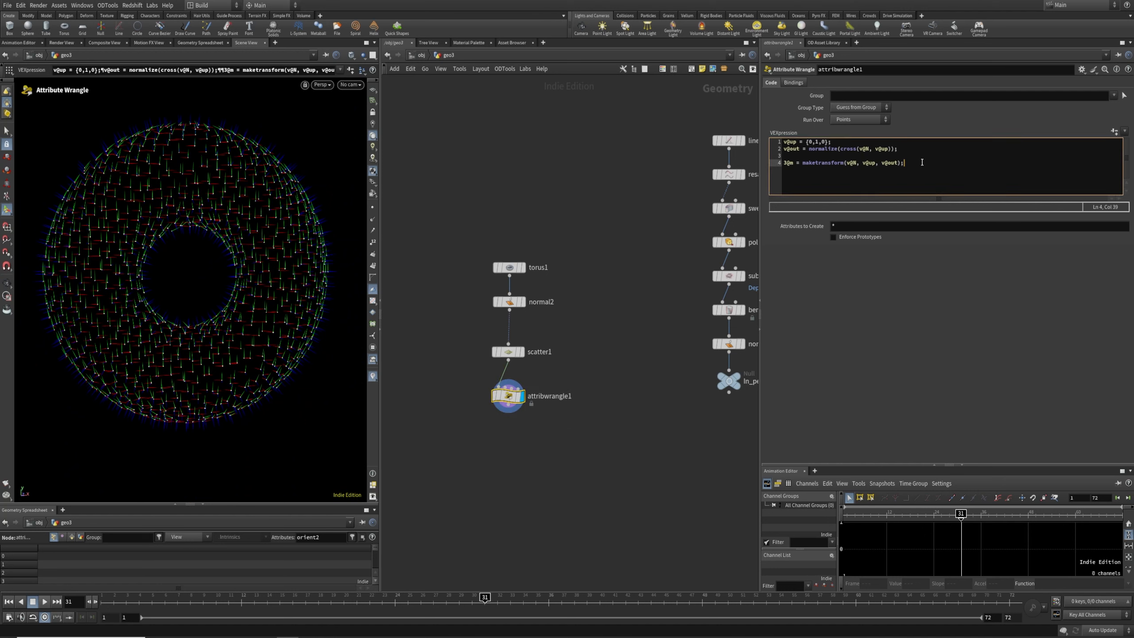
key(Return)
text(p@orient = quaternion()
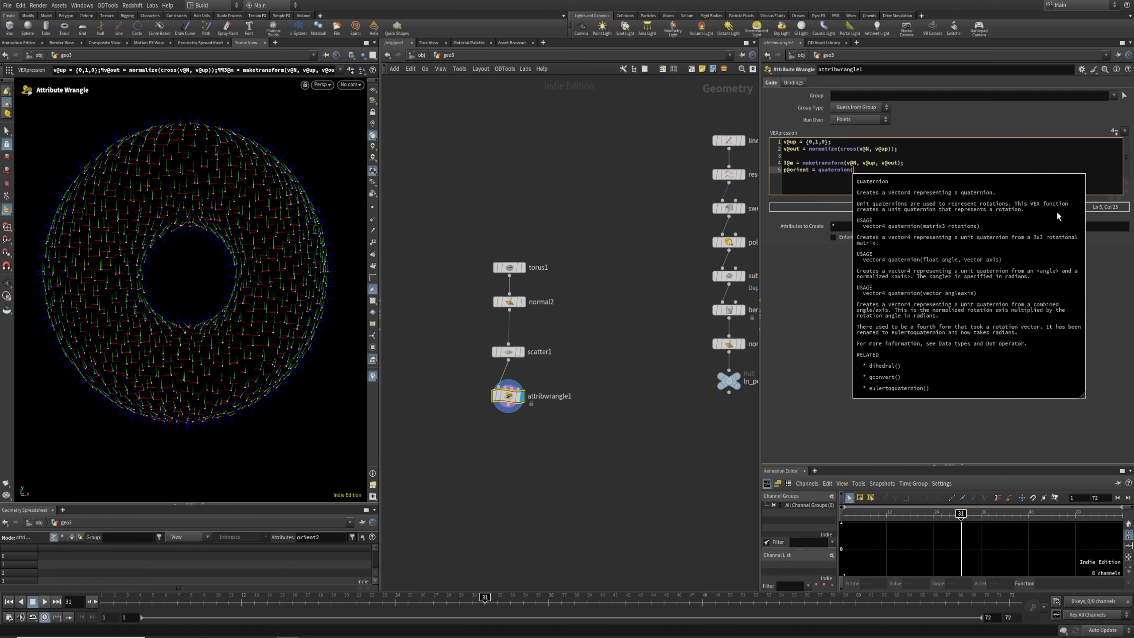
text(@)
text(@)
key(BackSpace)
text();)
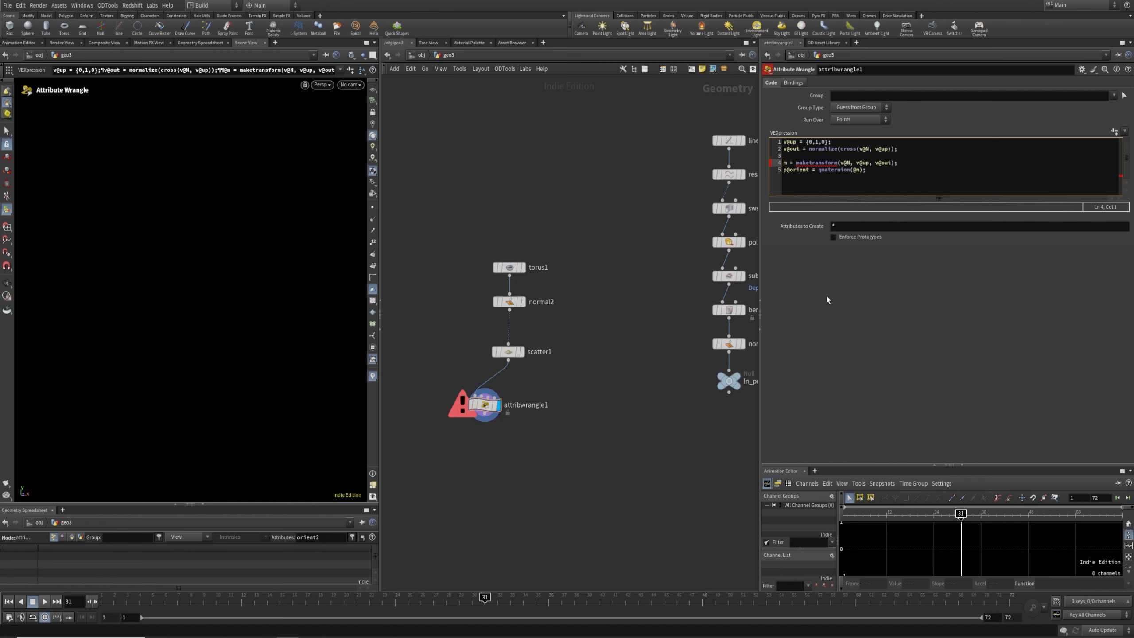
Step: Declare m as a local matrix variable and pass m instead of @m to the quaternion function
text(matrix)
click(858, 171)
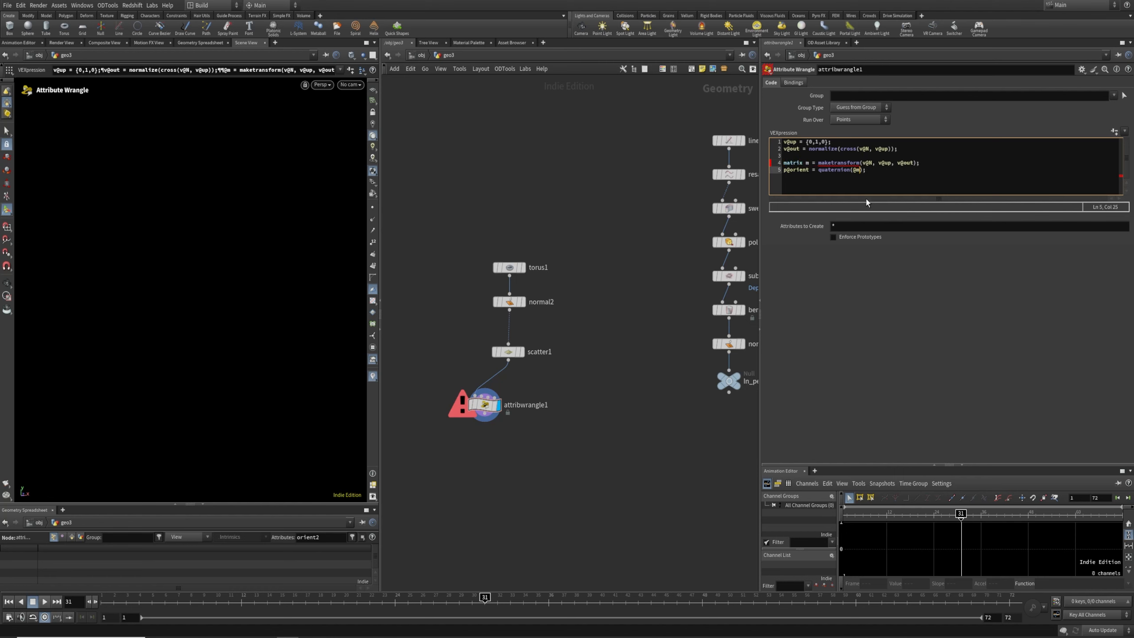
key(BackSpace)
key(BackSpace)
text(m)
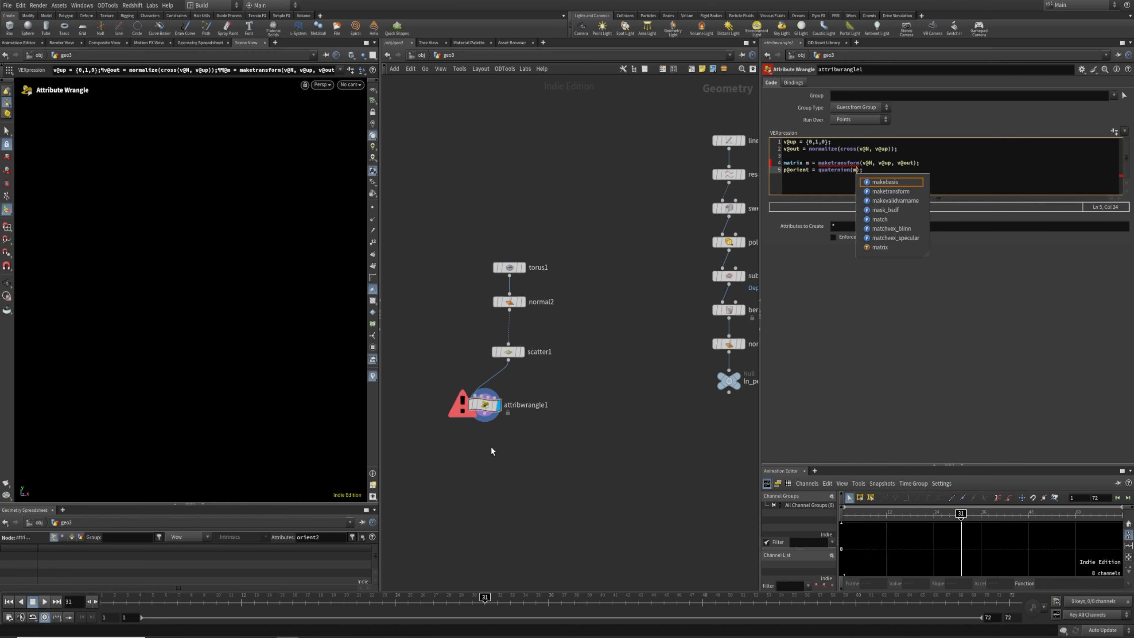
Step: Display the orient point attribute in the viewport and review the wrangle's node information
middle_click(486, 406)
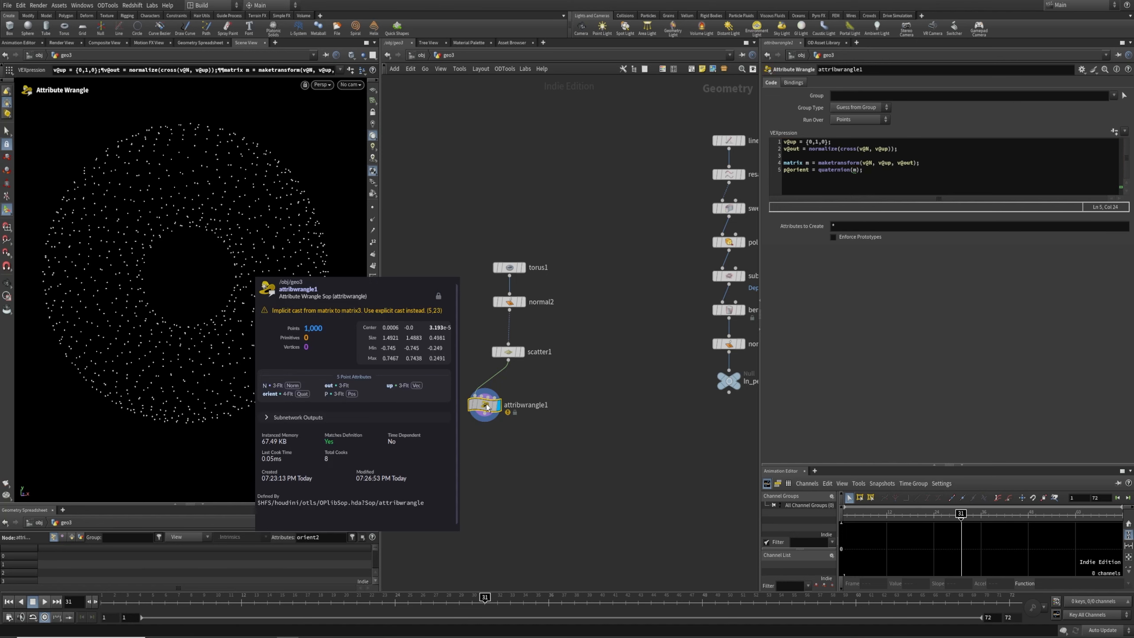
ctrl+middle_click(486, 406)
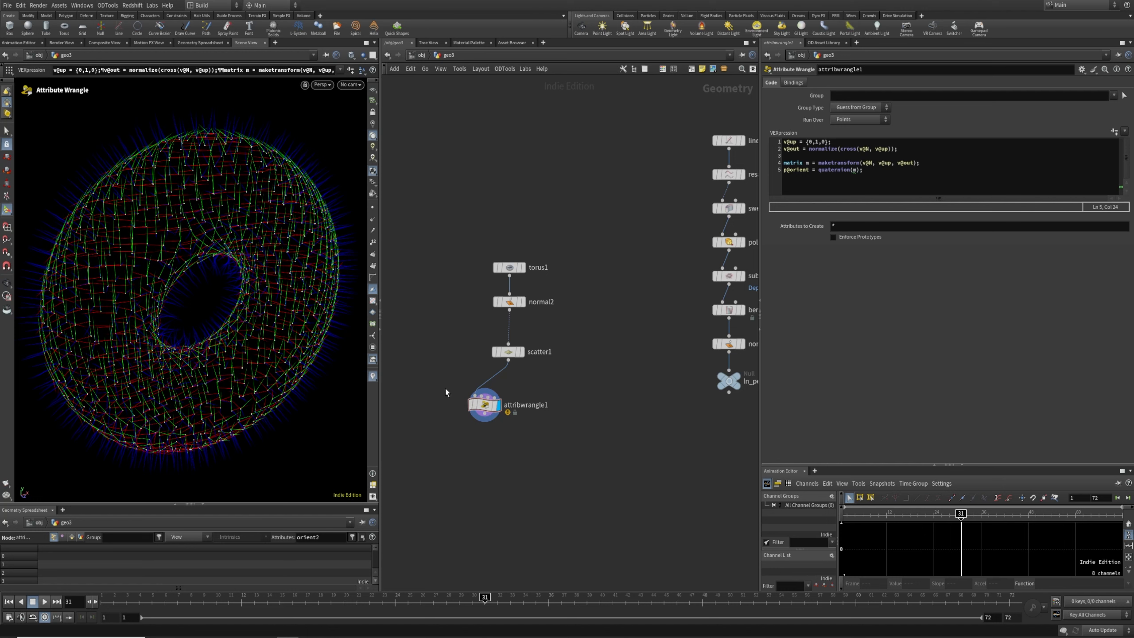
middle_click(486, 409)
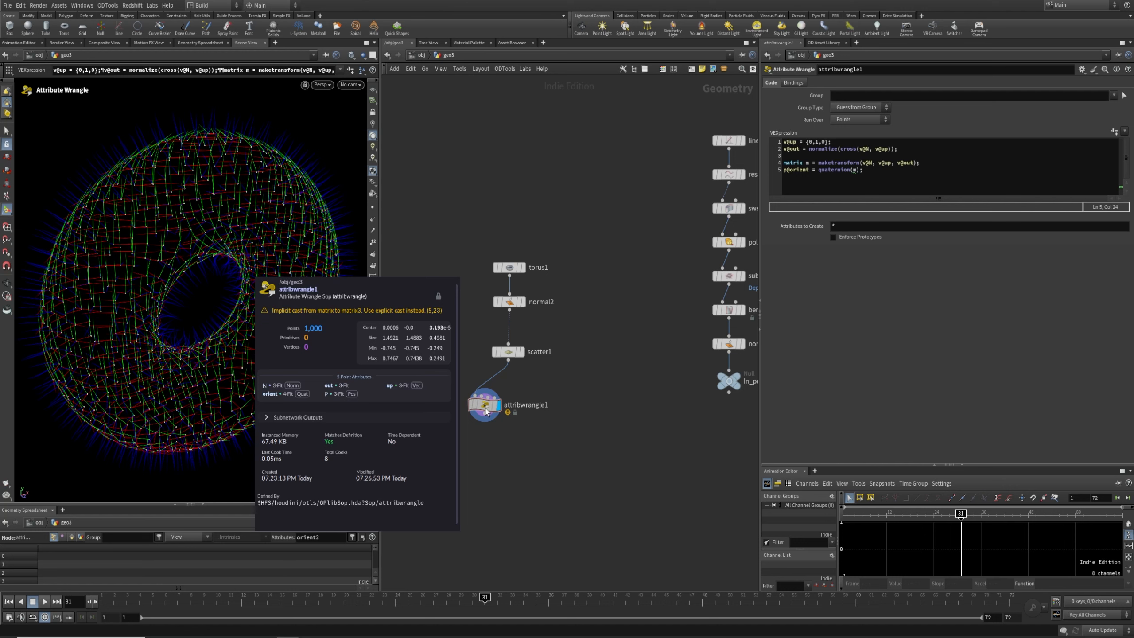
Step: Rename the attribute wrangle to create_orient_1 and duplicate it as a second branch from scatter1
scroll(491, 402, down, 2)
double_click(503, 402)
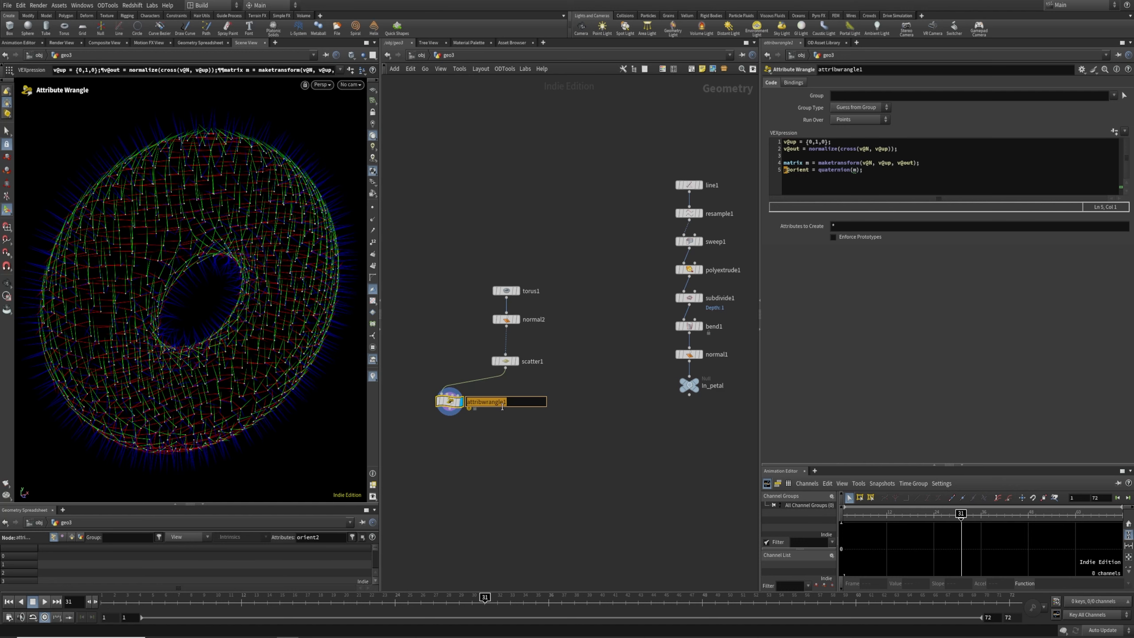
text(create_orient_1)
key(Return)
scroll(469, 364, up, 2)
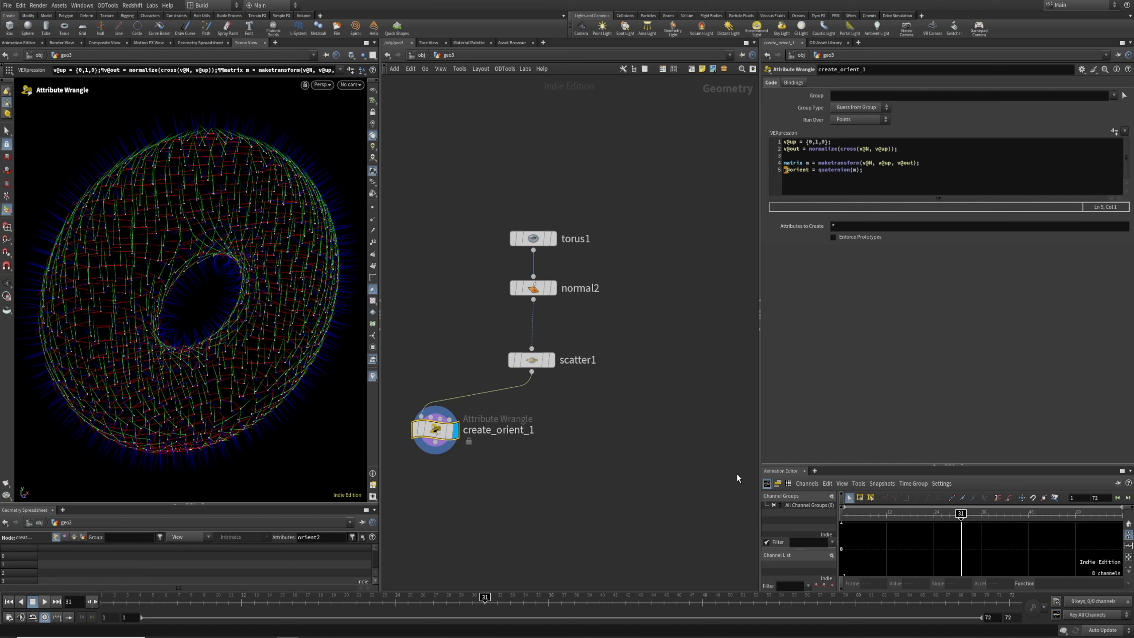
key(ctrl+c)
key(ctrl+v)
Step: Insert the line rotate(m, radians(chf("spin")), v@out); between the maketransform and quaternion lines of create_orient_2
click(789, 171)
click(923, 164)
key(Return)
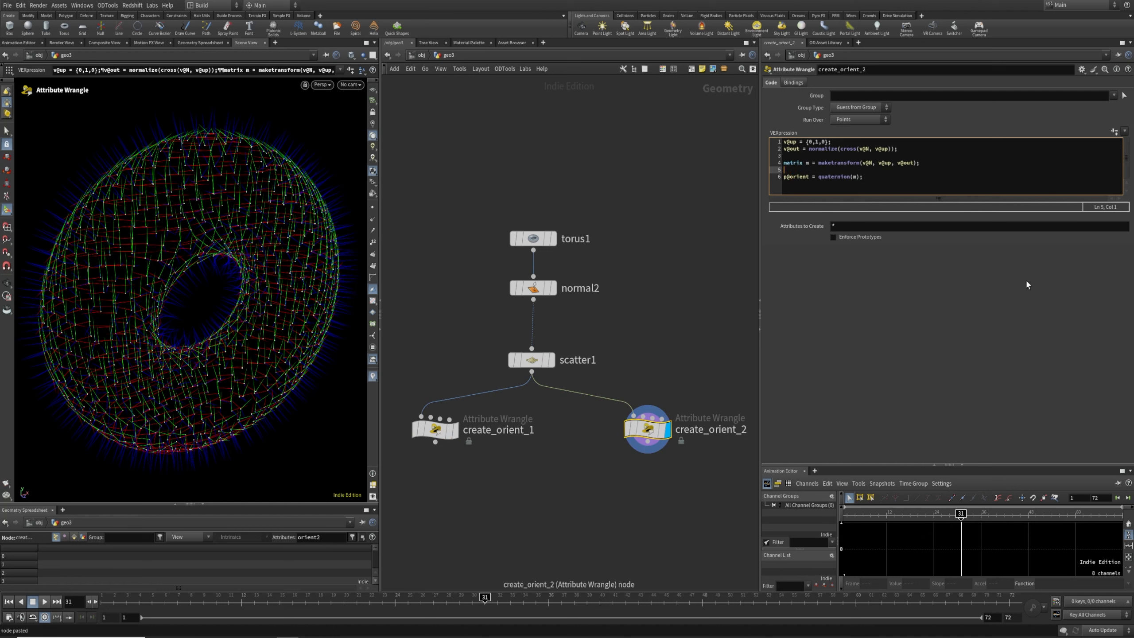
text(rotat)
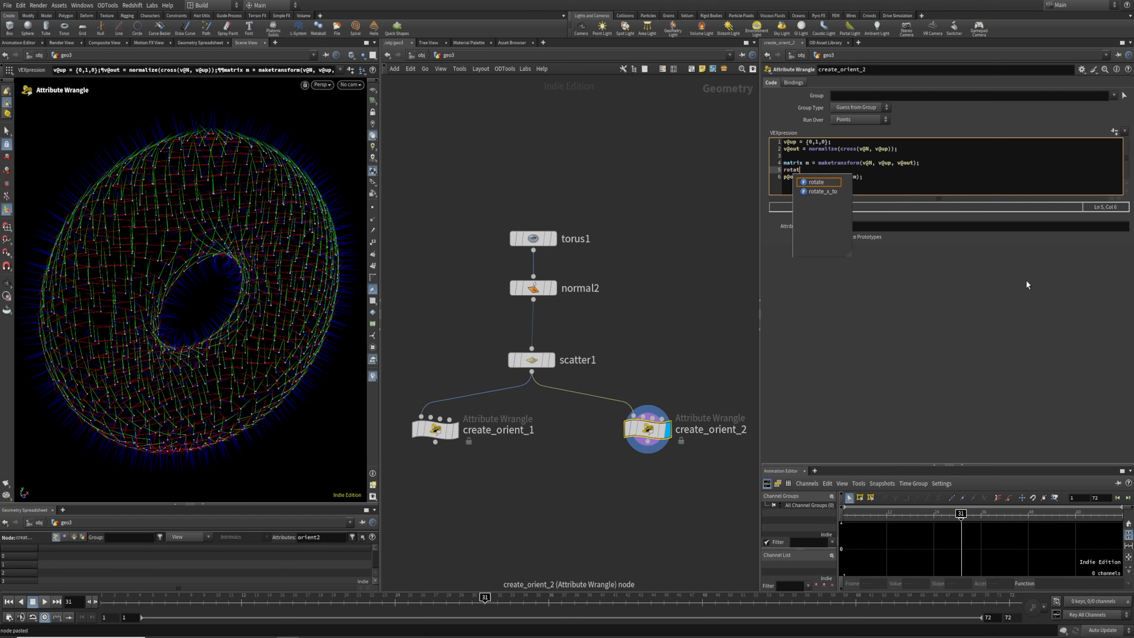
text(e(m, c)
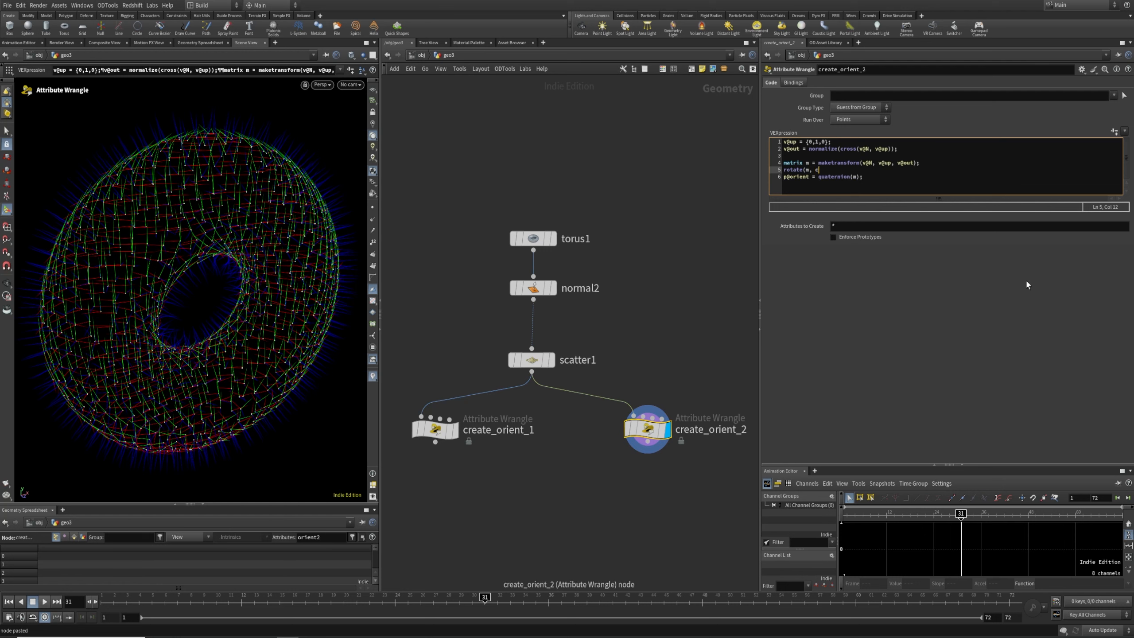
key(BackSpace)
text(radians()
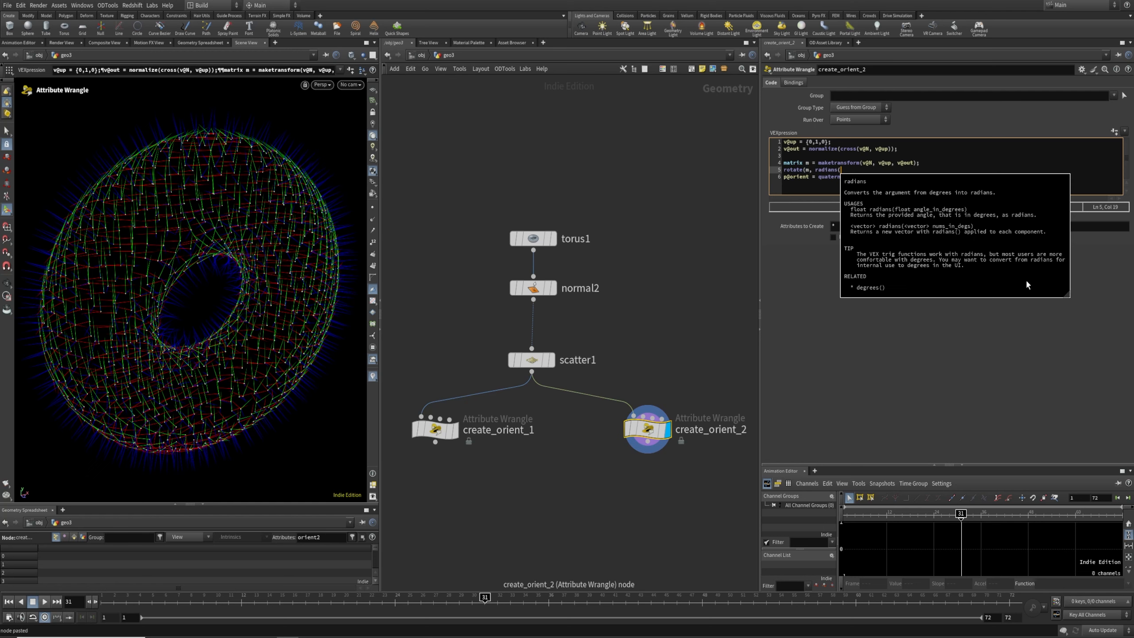
text(chf(")
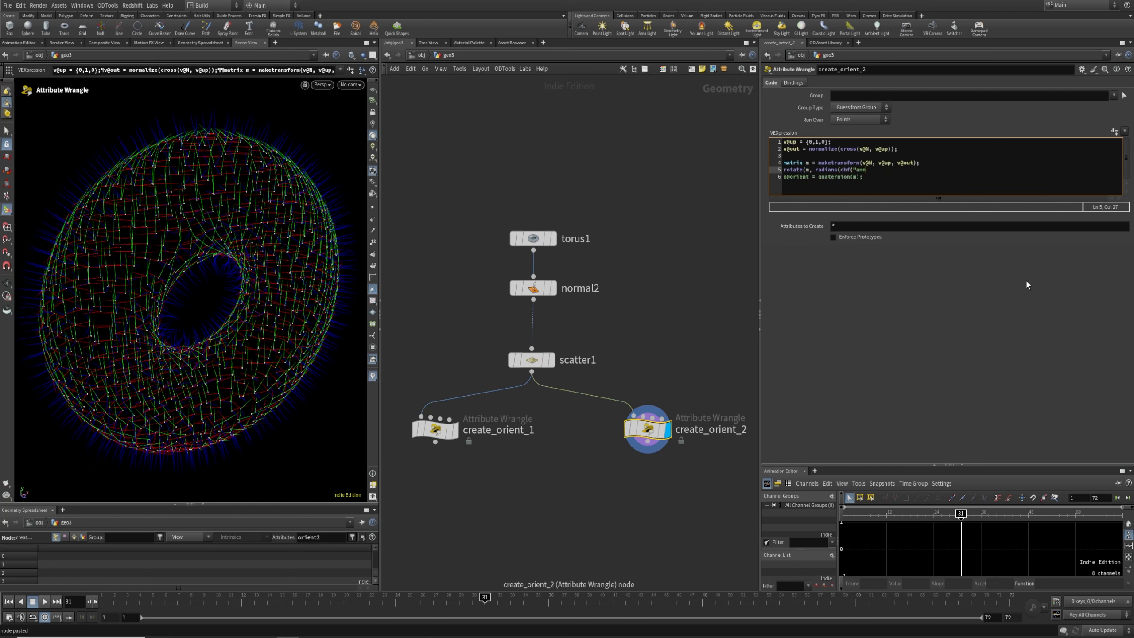
text(spin")), v@out);)
key(Return)
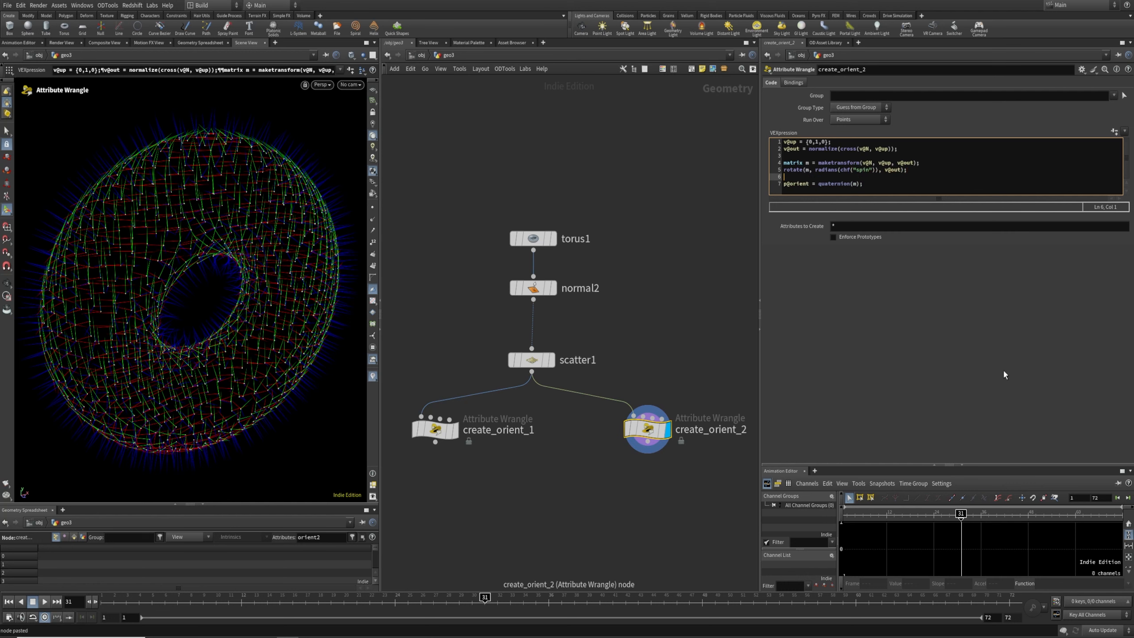
Step: Create the spin parameter from the code of create_orient_2 and set its range to -360 to 360
click(1114, 131)
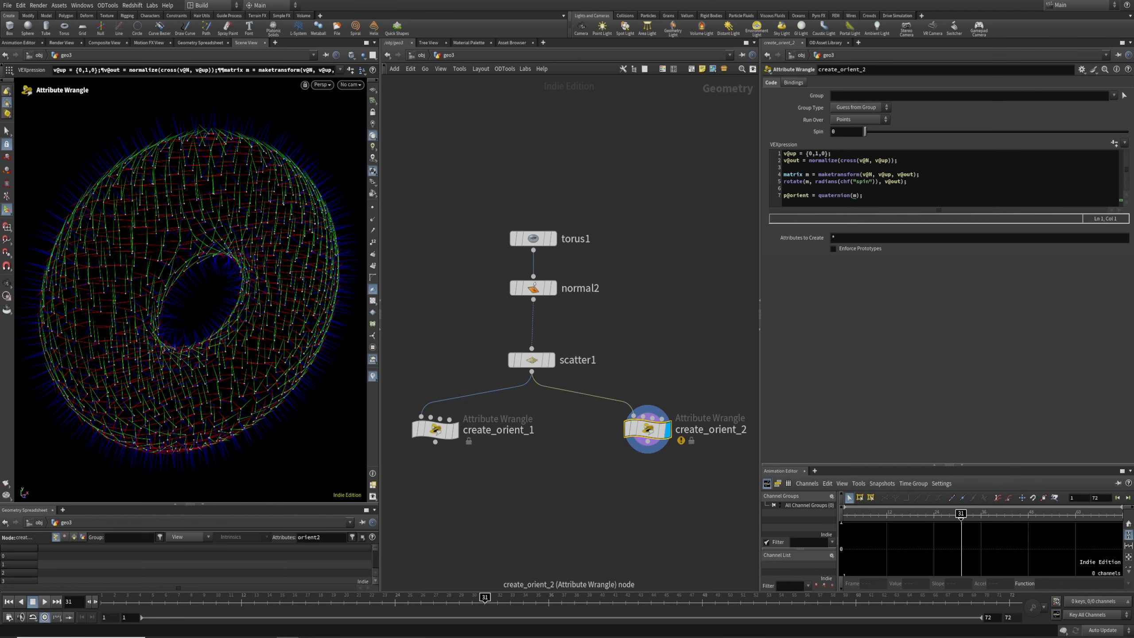
click(1082, 69)
click(1103, 87)
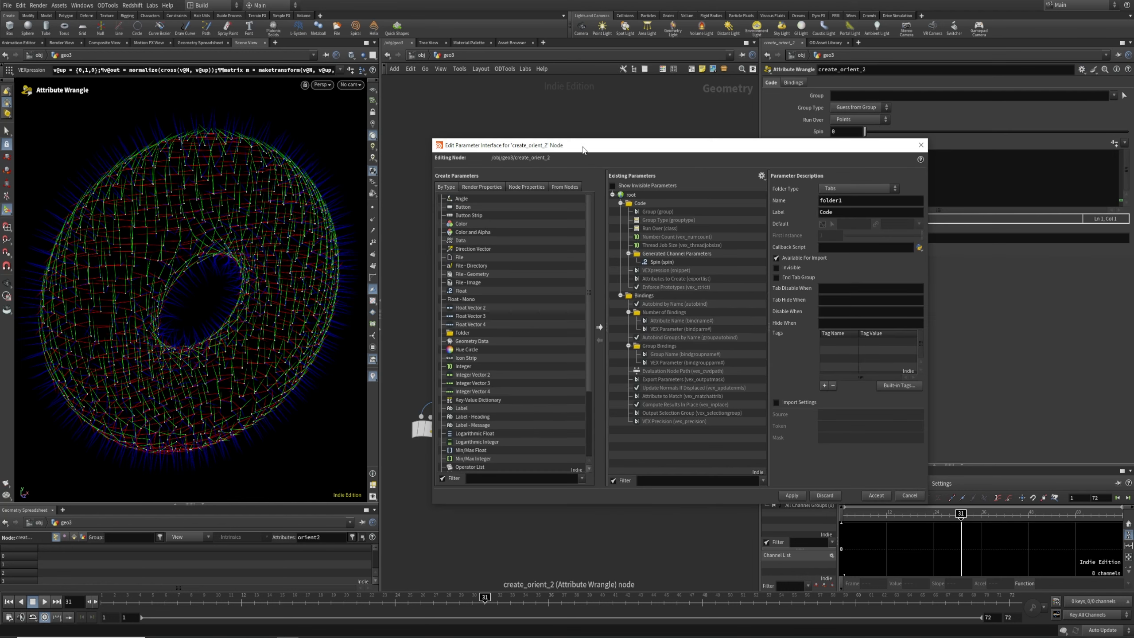
click(662, 262)
drag(855, 337, 732, 333)
text(-360)
key(Tab)
text(360)
click(876, 494)
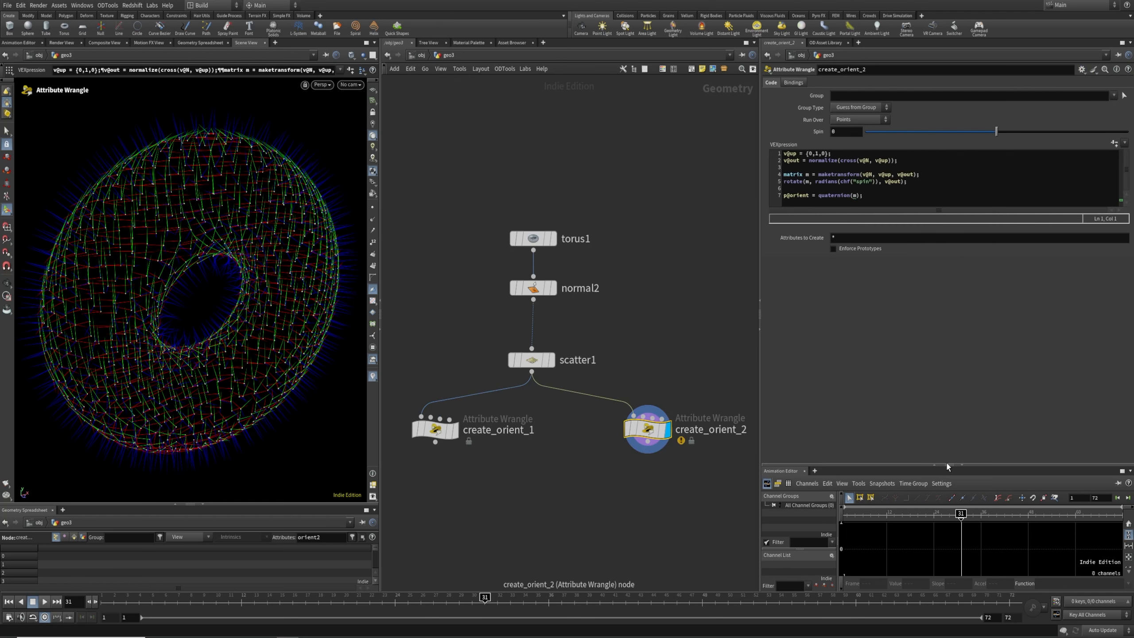
Step: Add a Copy to Points node below create_orient_2 and the petal branch
scroll(582, 287, down, 3)
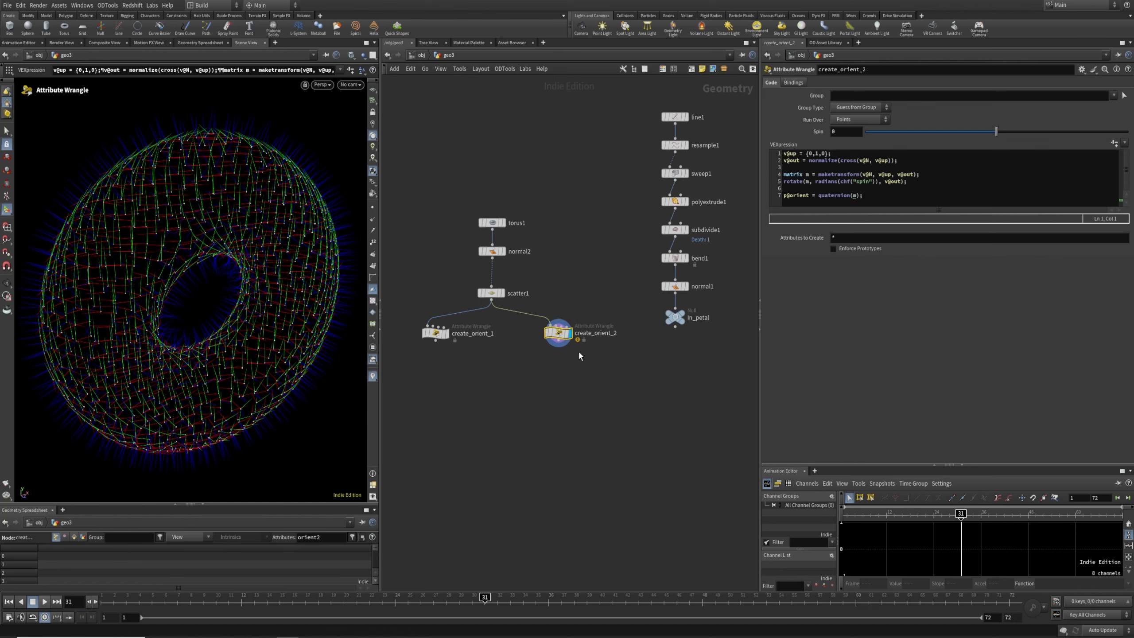
middle_drag(634, 356, 576, 351)
key(Tab)
text(copy to point)
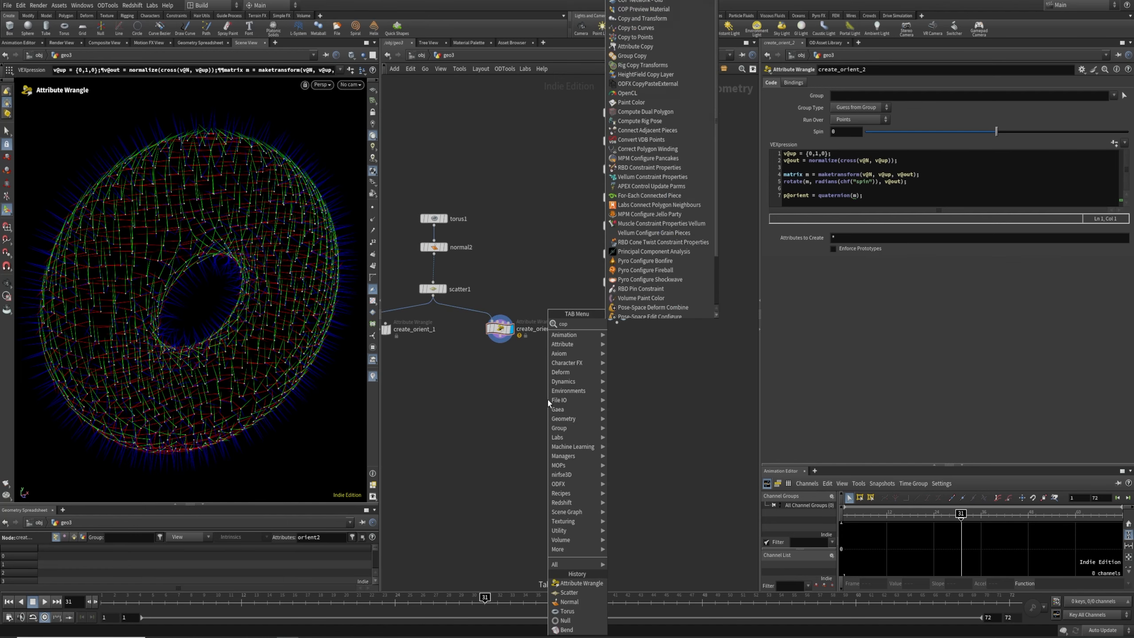
key(Return)
click(547, 398)
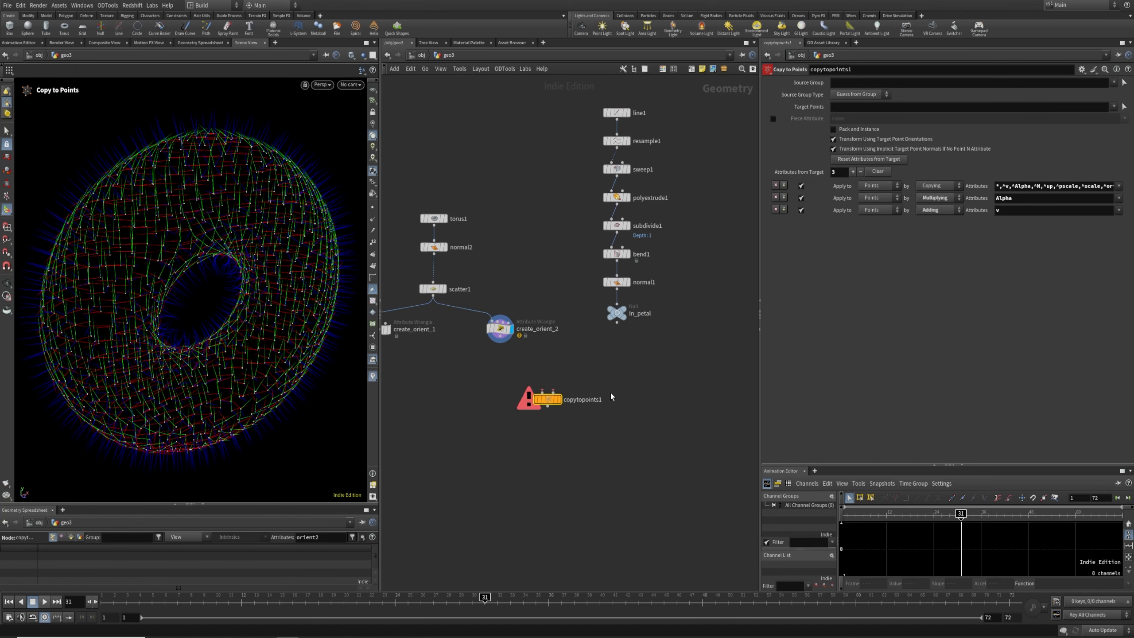
Step: Display the Copy to Points node with in_petal and create_orient_2 as its inputs and Pack and Instance enabled
key(r)
drag(622, 307, 526, 405)
drag(501, 336, 553, 390)
drag(483, 382, 641, 454)
key(r)
middle_drag(497, 414, 575, 437)
drag(541, 407, 603, 337)
drag(590, 475, 639, 415)
click(849, 129)
drag(541, 407, 559, 416)
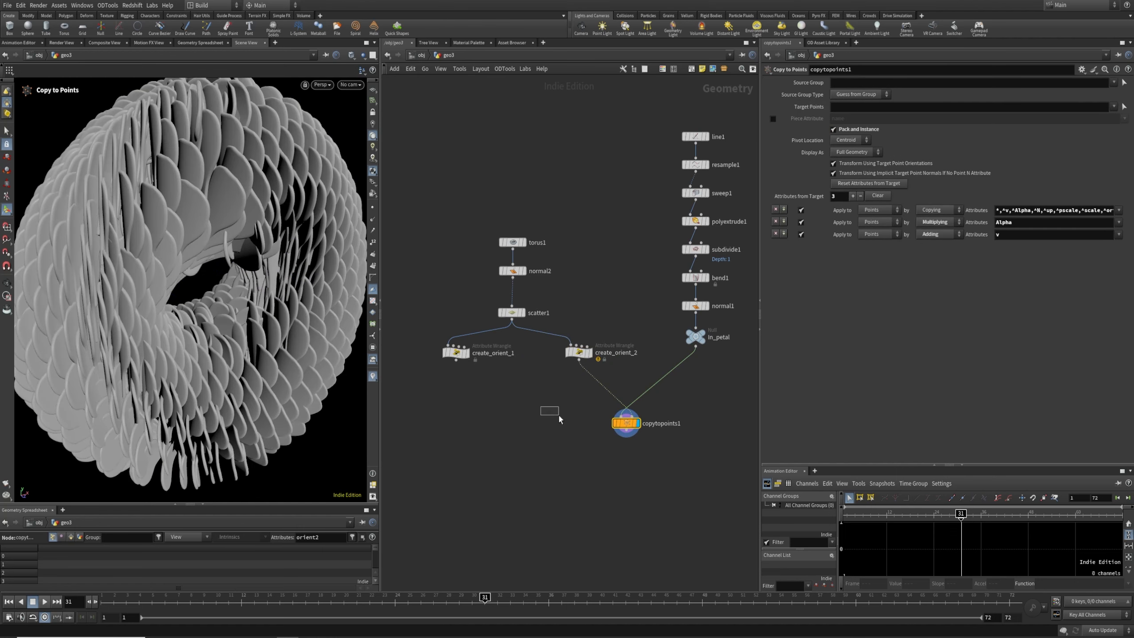
Step: Try a Spin of about -56 on create_orient_2 and inspect the rotated petals on the torus
click(578, 352)
drag(996, 132, 977, 229)
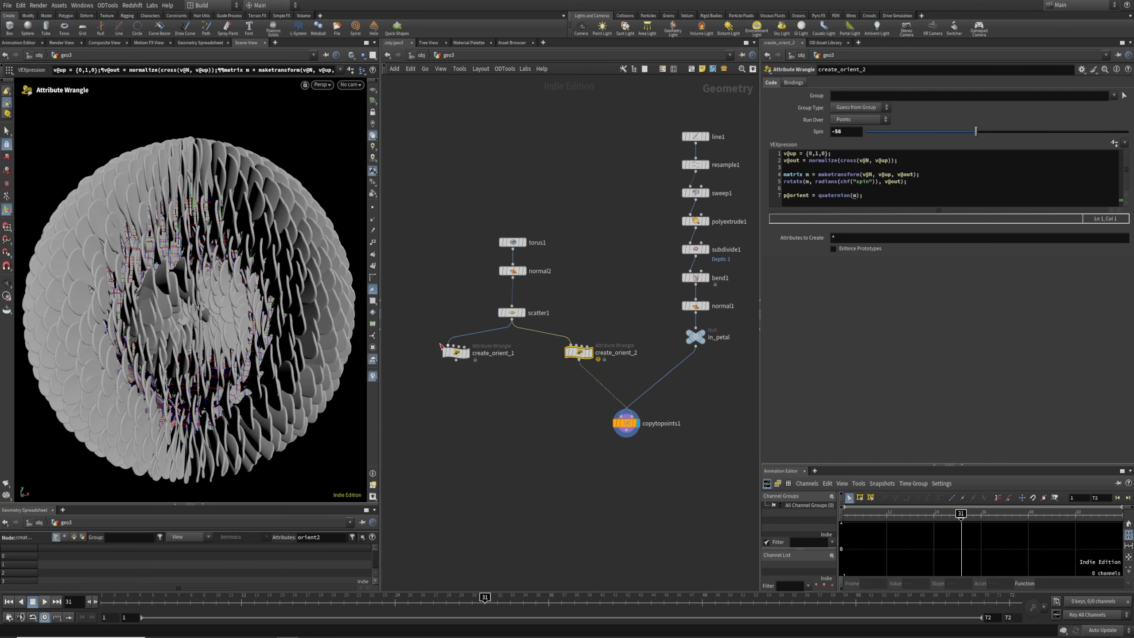
click(373, 377)
click(376, 290)
key(Escape)
drag(254, 323, 231, 268)
key(Return)
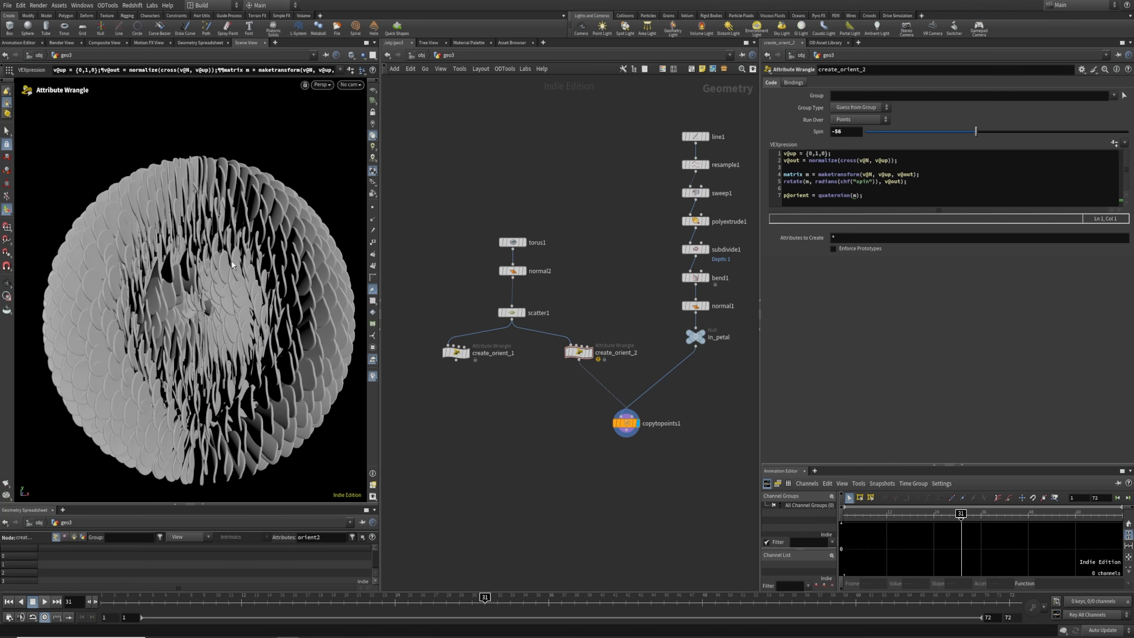
mouse_move(976, 131)
mouse_down()
mouse_move(961, 146)
mouse_move(973, 142)
mouse_up()
Step: Insert a Transform node between normal1 and in_petal in the petal branch
middle_drag(696, 424, 618, 462)
click(611, 189)
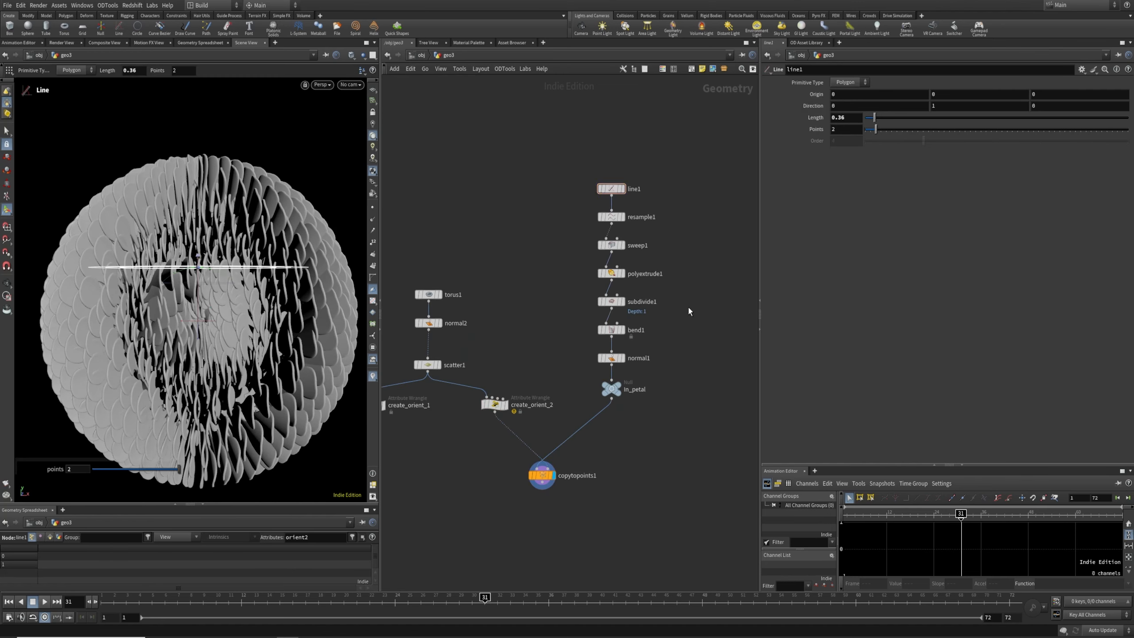
click(611, 329)
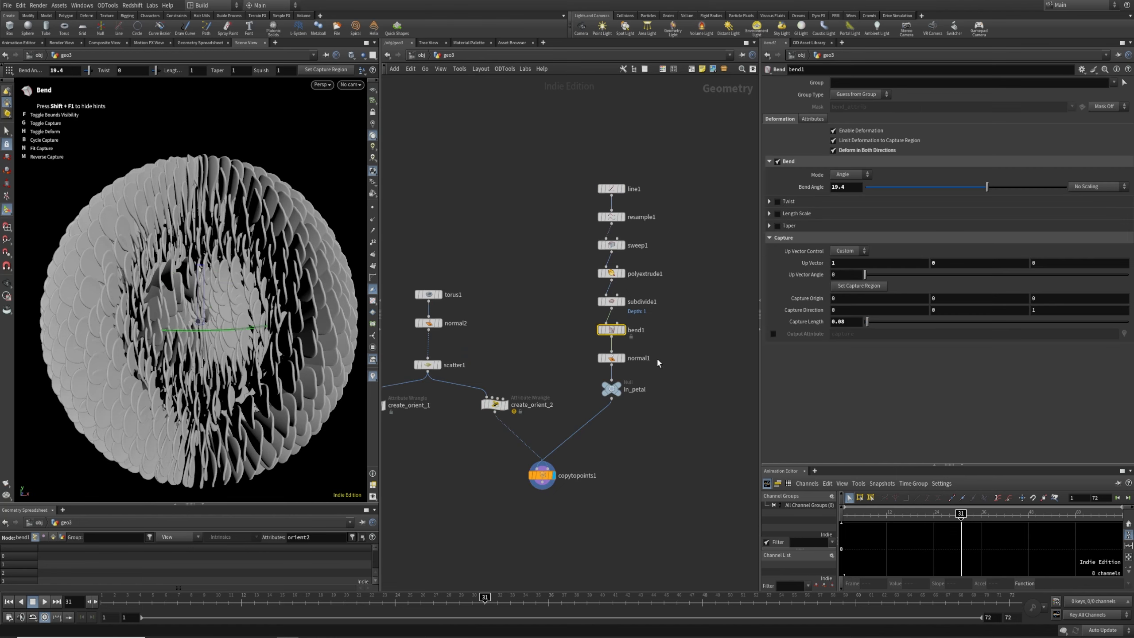
key(Tab)
text(trans)
key(Return)
click(659, 449)
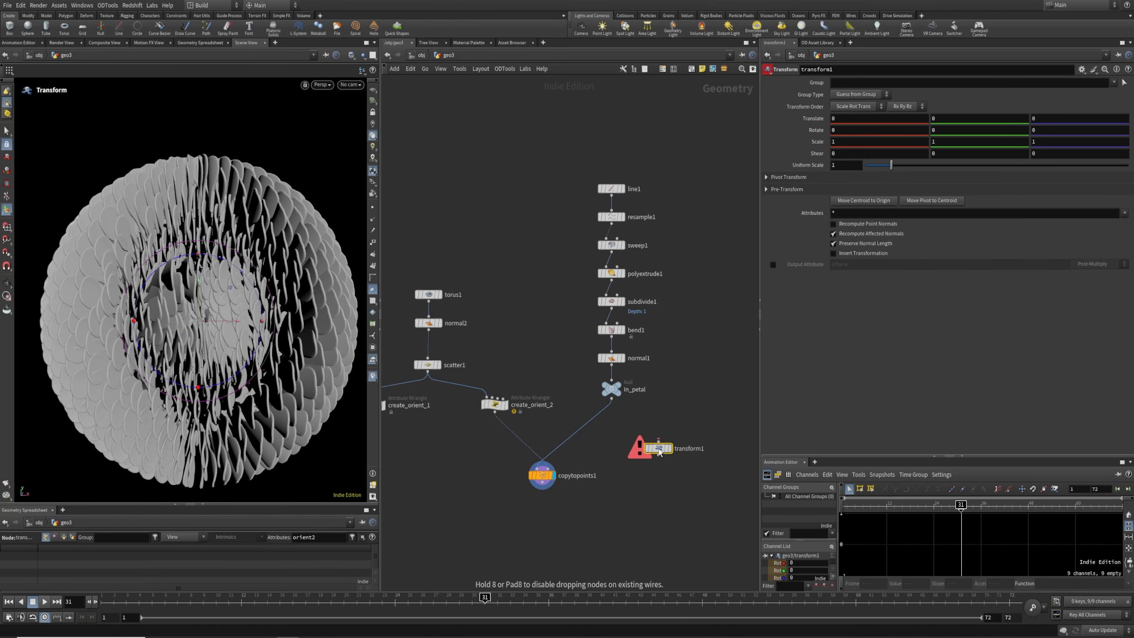
drag(660, 453, 612, 389)
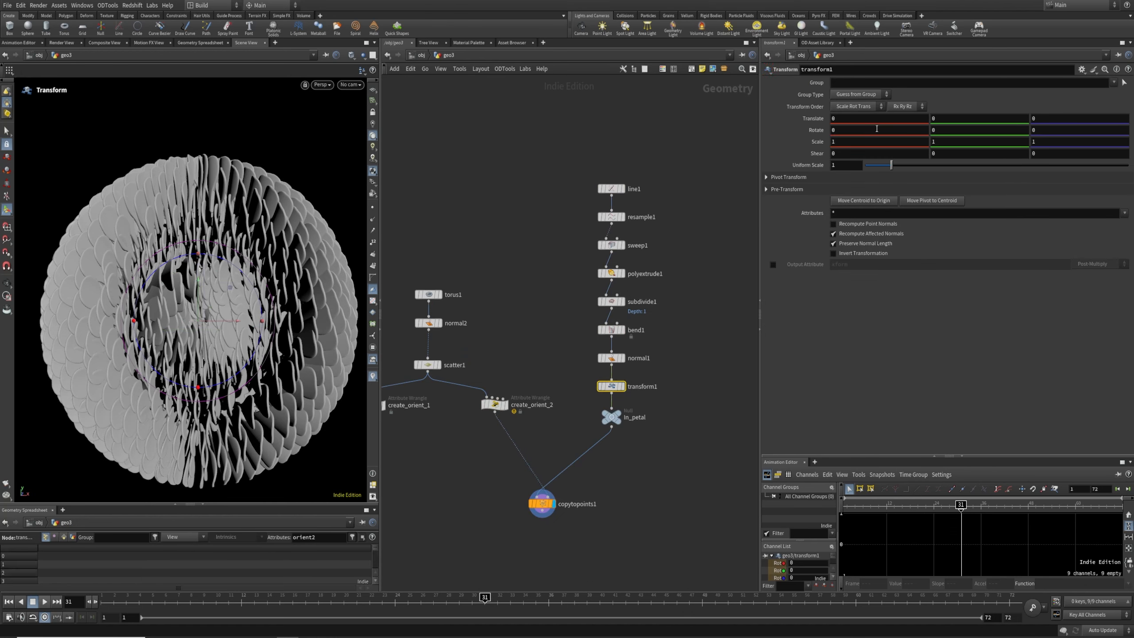
Step: Rotate the petal by 90 in Y with the Transform node and set the Spin of create_orient_2 to -12
middle_drag(856, 133, 906, 125)
key(ctrl+z)
key(Tab)
text(90)
key(Return)
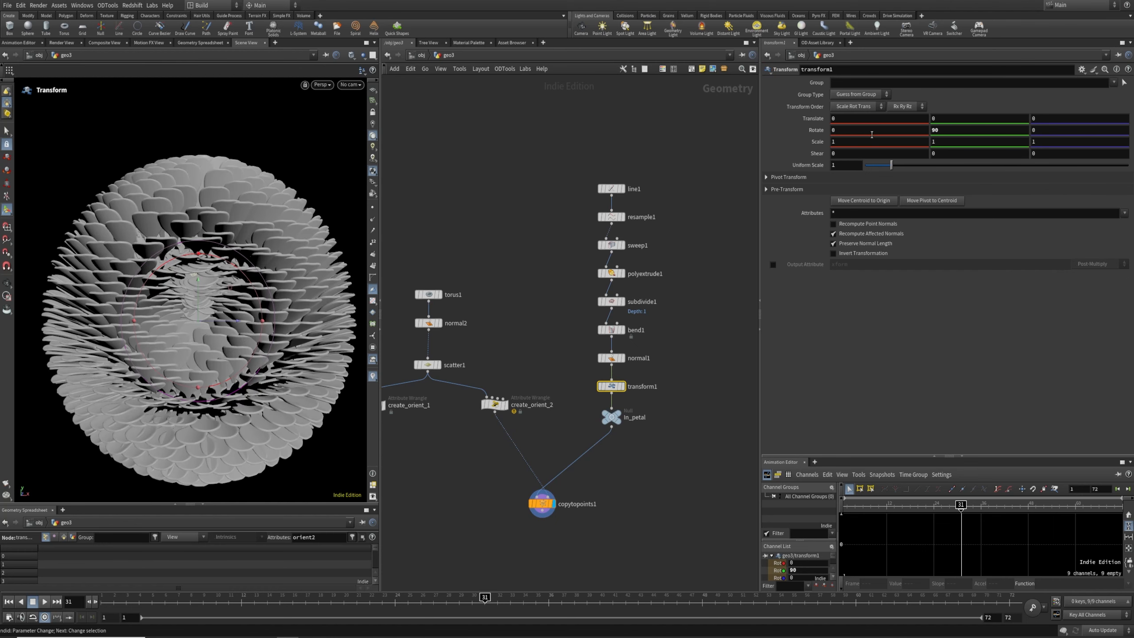
click(495, 404)
drag(965, 134, 992, 175)
Step: Insert an Attribute Wrangle between scatter1 and create_orient_2 and rename it init_pscale
middle_drag(490, 469, 570, 334)
key(Tab)
text(attw)
key(Return)
click(569, 335)
drag(569, 333, 541, 260)
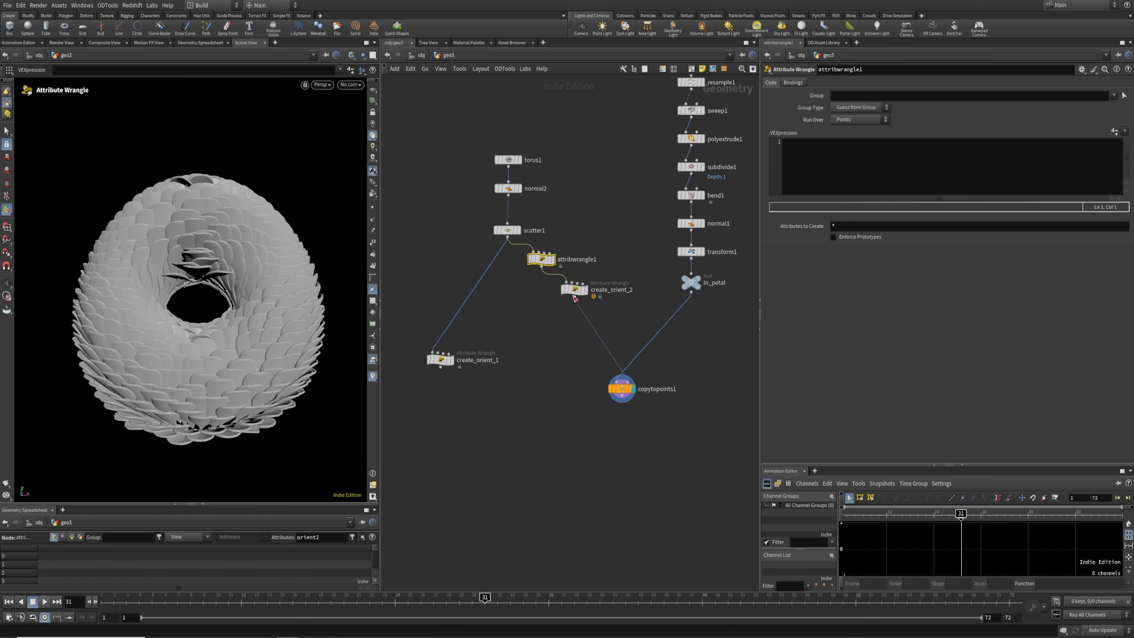
click(590, 262)
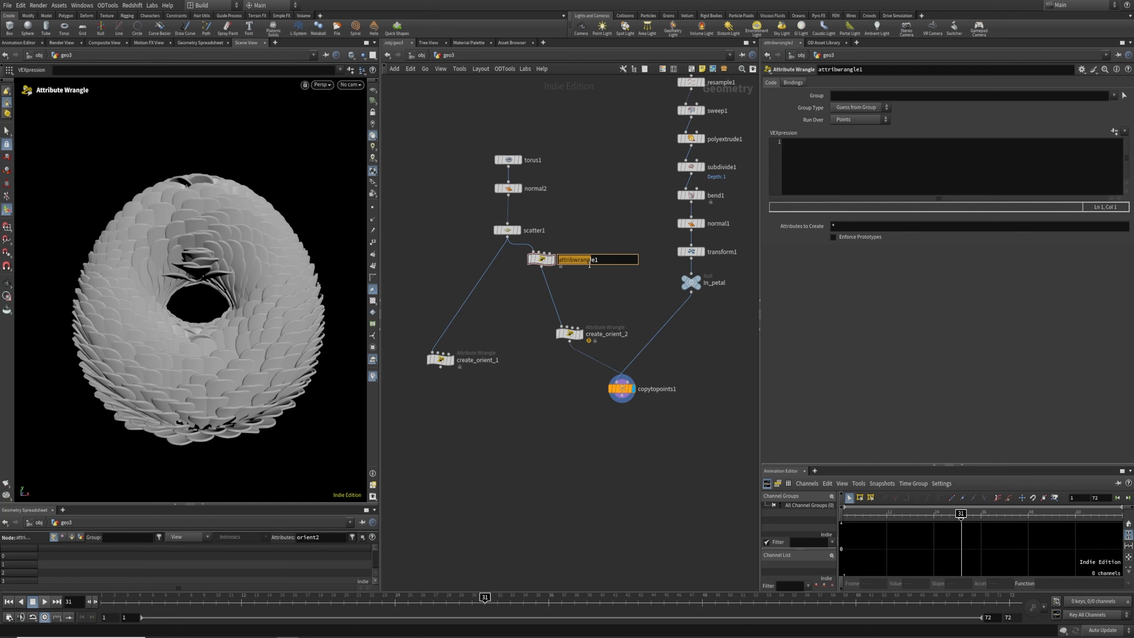
key(BackSpace)
key(Return)
Step: Enter f@pscale = chf("pscale"); in init_pscale, create its parameter and adjust the petal scale
click(896, 161)
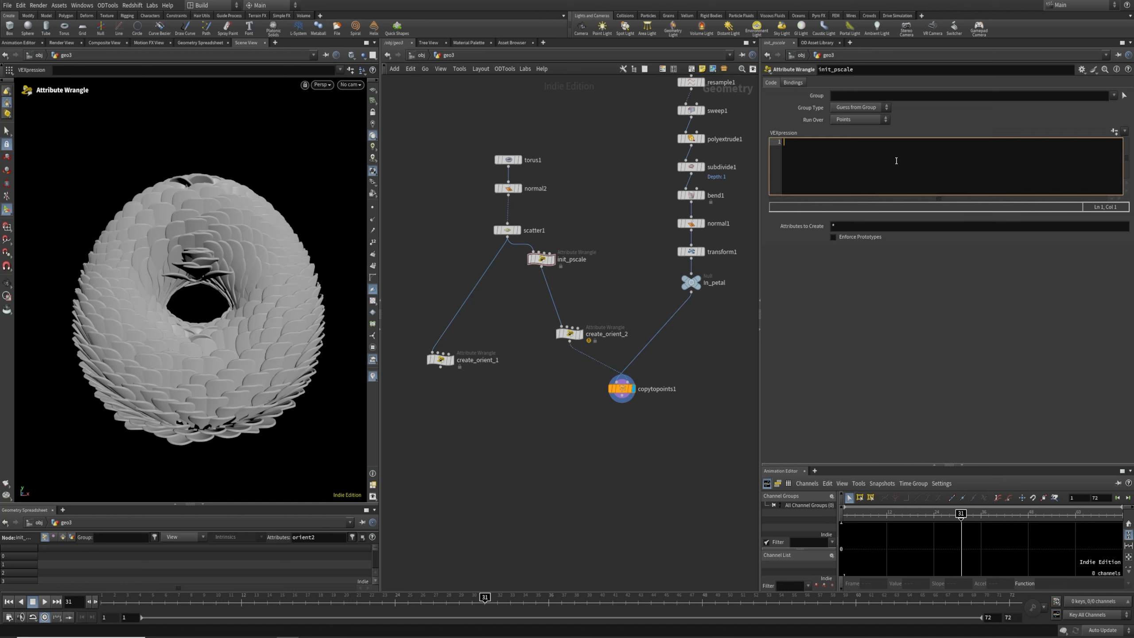
text(f@pscale = chf(')
text(pscale");)
click(488, 420)
click(1114, 132)
drag(888, 130, 972, 183)
scroll(185, 299, up, 4)
mouse_move(185, 299)
alt+mouse_down()
mouse_move(222, 339)
mouse_move(256, 304)
mouse_move(269, 307)
alt+mouse_up()
Step: Review the p@orient line of create_orient_2 and the settings of copytopoints1
drag(604, 301, 529, 397)
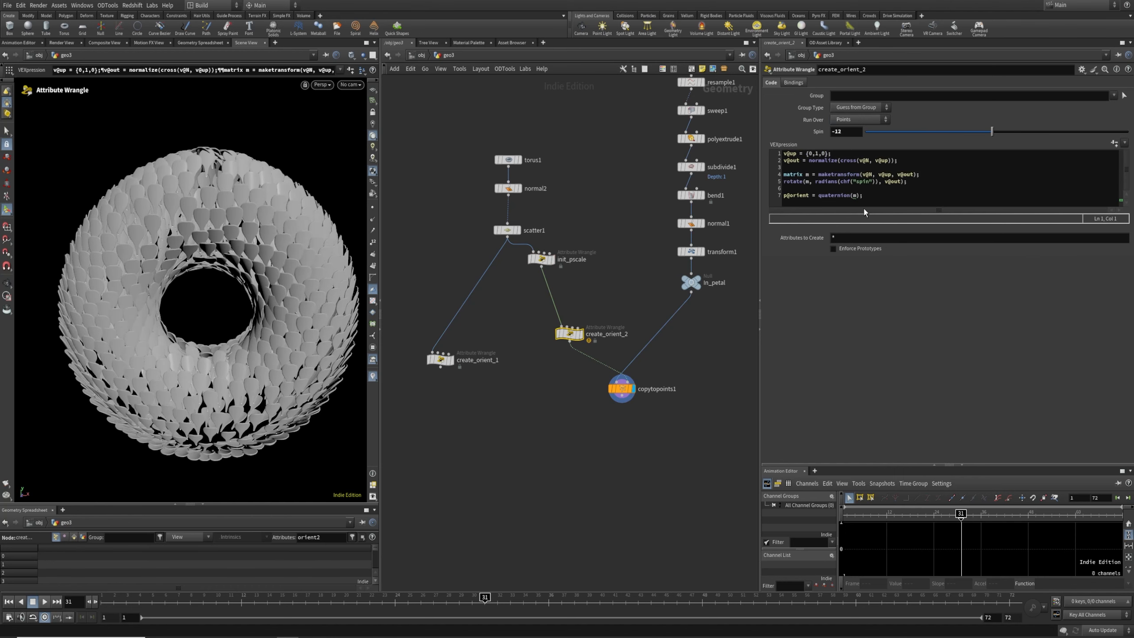
drag(785, 196, 808, 196)
click(621, 388)
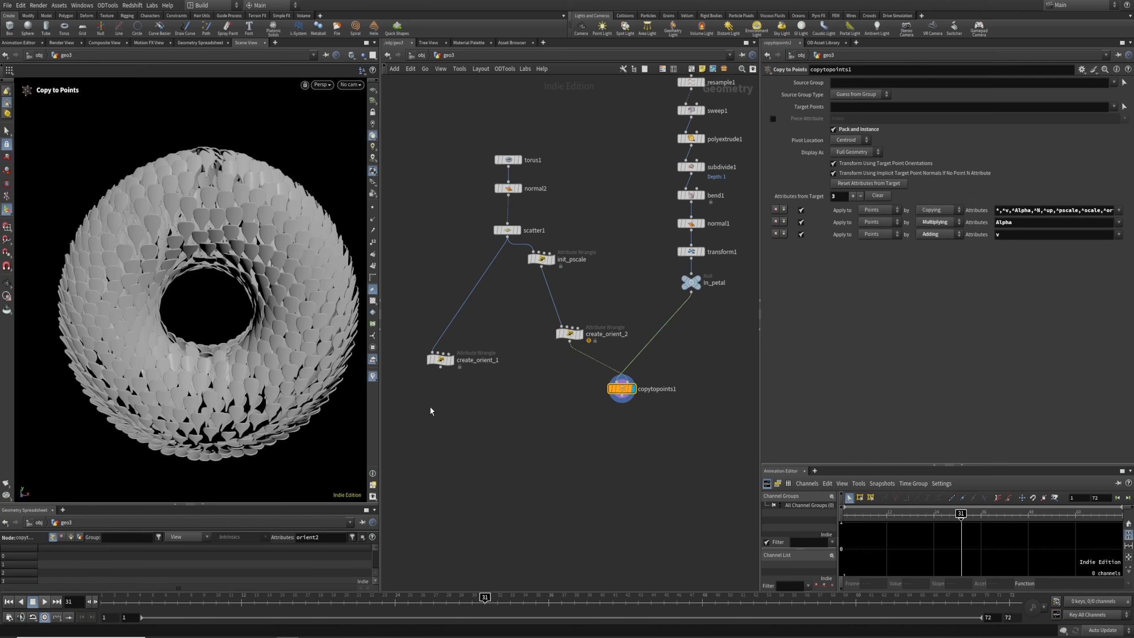
Step: Feed create_orient_1 from init_pscale and compare it with create_orient_2 as the target points of copytopoints1
drag(443, 394, 492, 323)
drag(441, 368, 639, 378)
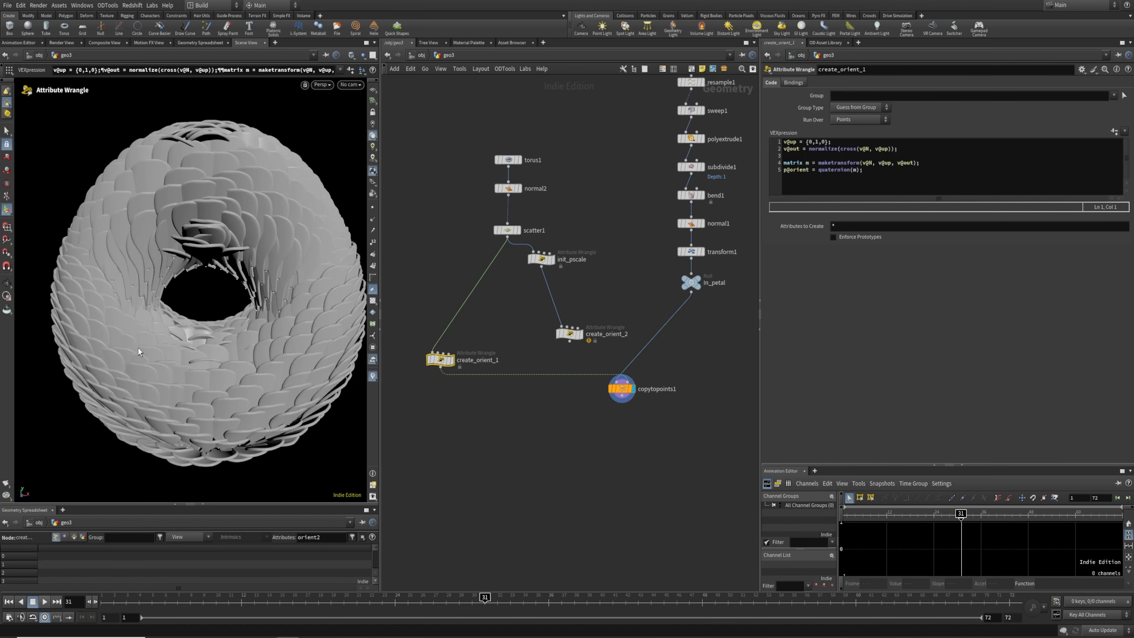
mouse_move(544, 266)
mouse_down()
mouse_move(421, 338)
mouse_move(521, 267)
mouse_up()
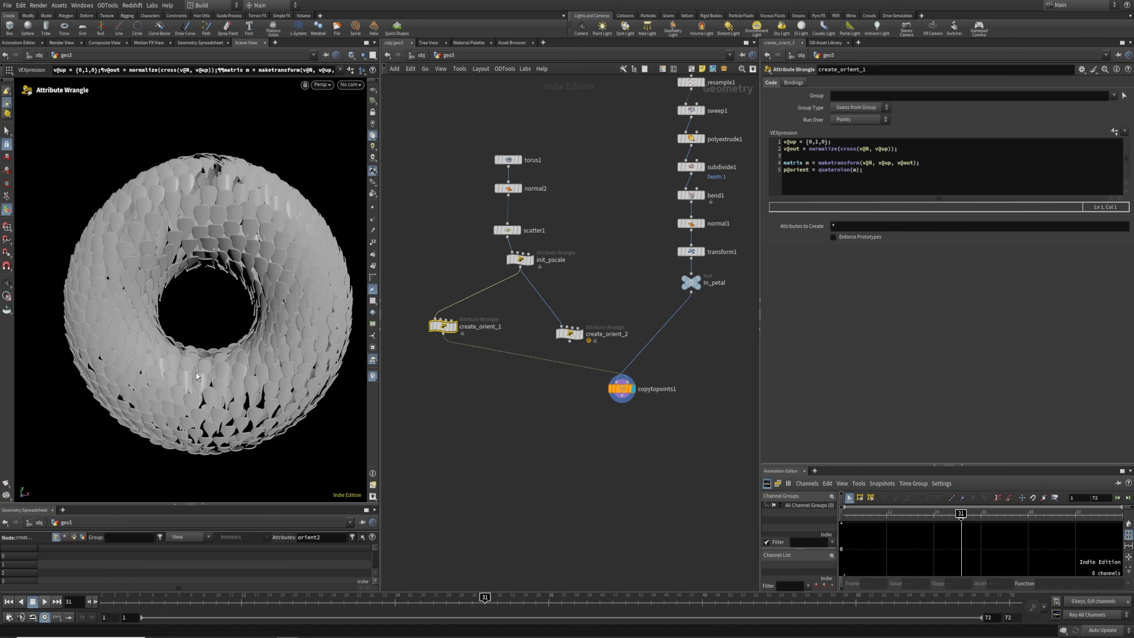
drag(570, 341, 630, 381)
Step: Add the line rotate(m, radians(chf("spin")), v@out); below the maketransform line of create_orient_1
drag(419, 361, 453, 318)
click(934, 162)
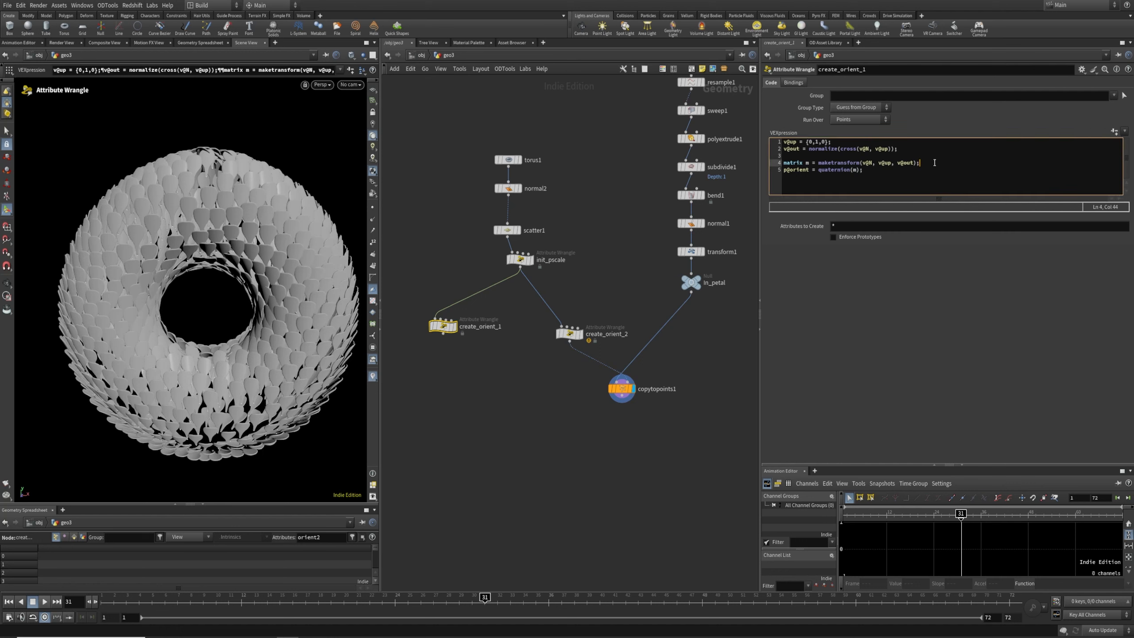
key(Return)
key(Return)
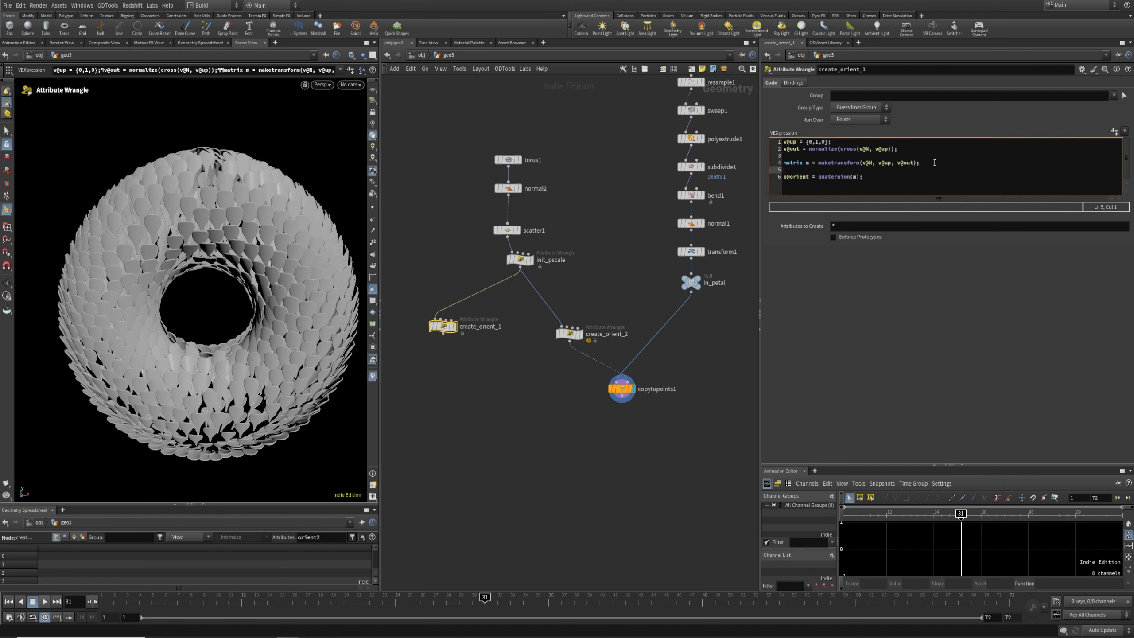
key(Up)
text(rotat)
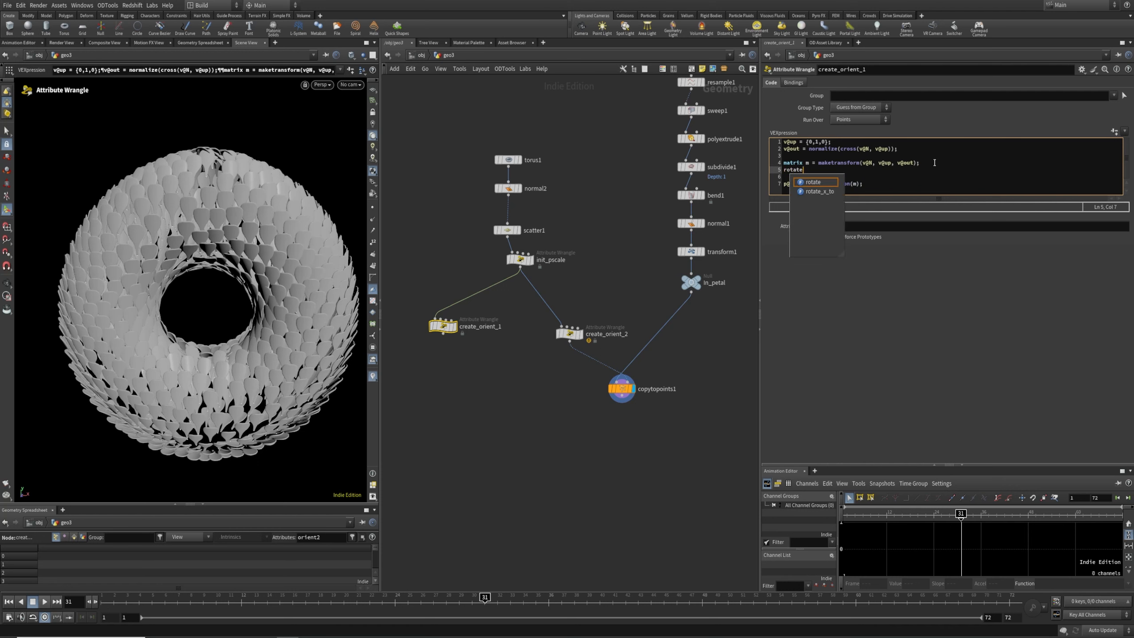
text(e(m, )
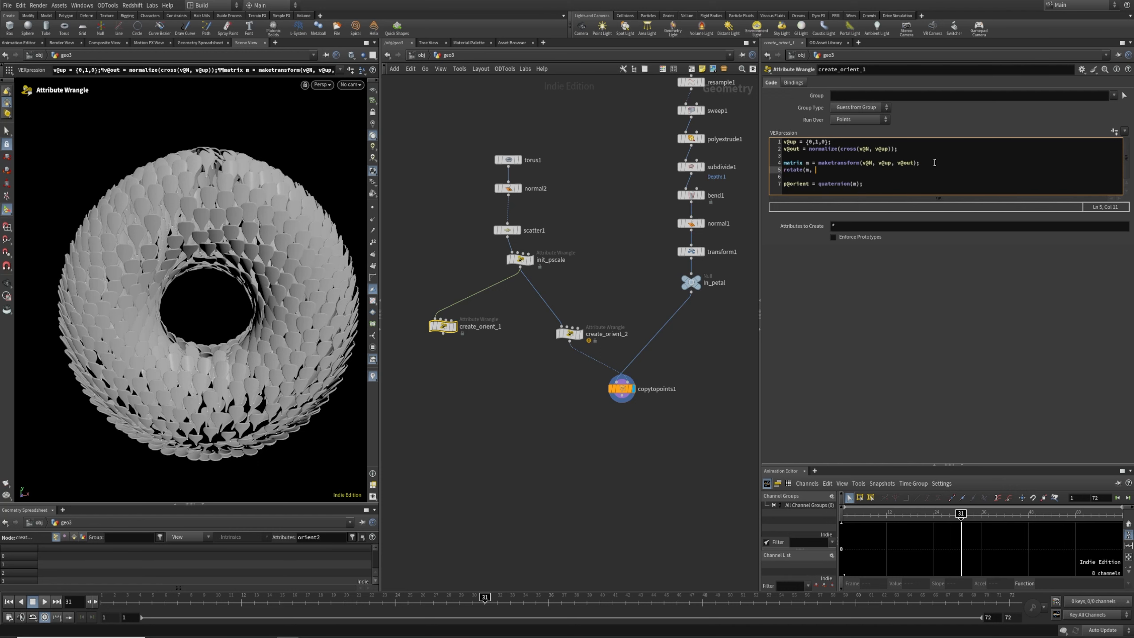
text(radians(chf("spin")), v@out);)
Step: Create the spin parameter for create_orient_1 and set its range to -360 to 360
click(1115, 130)
click(1081, 69)
click(1103, 79)
click(661, 261)
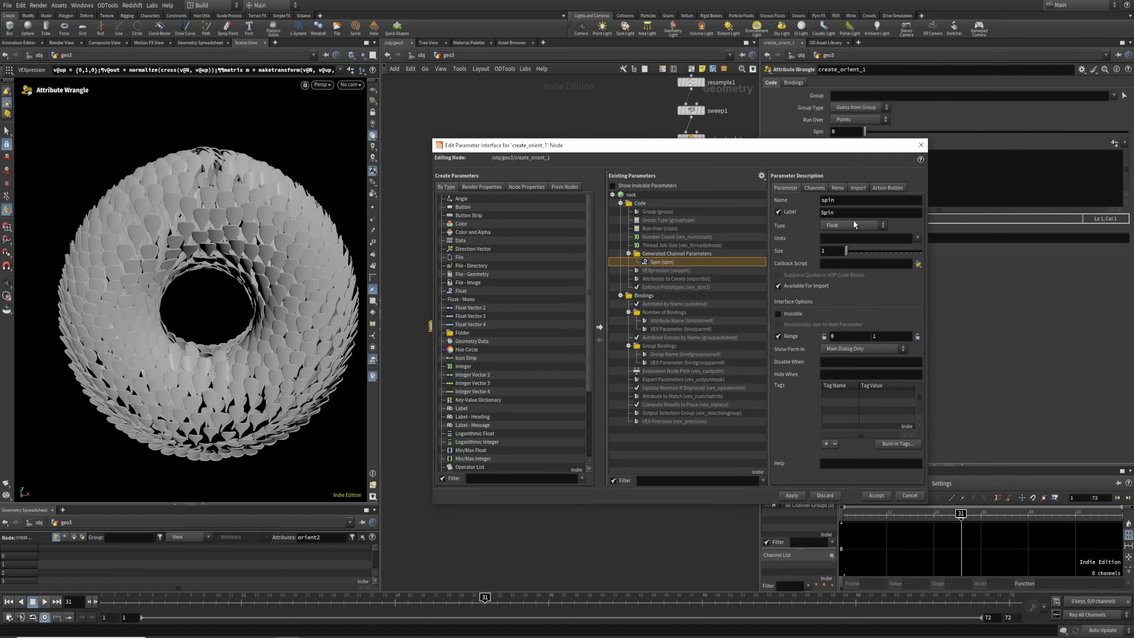
double_click(837, 336)
text(-360)
key(Tab)
text(360)
click(876, 495)
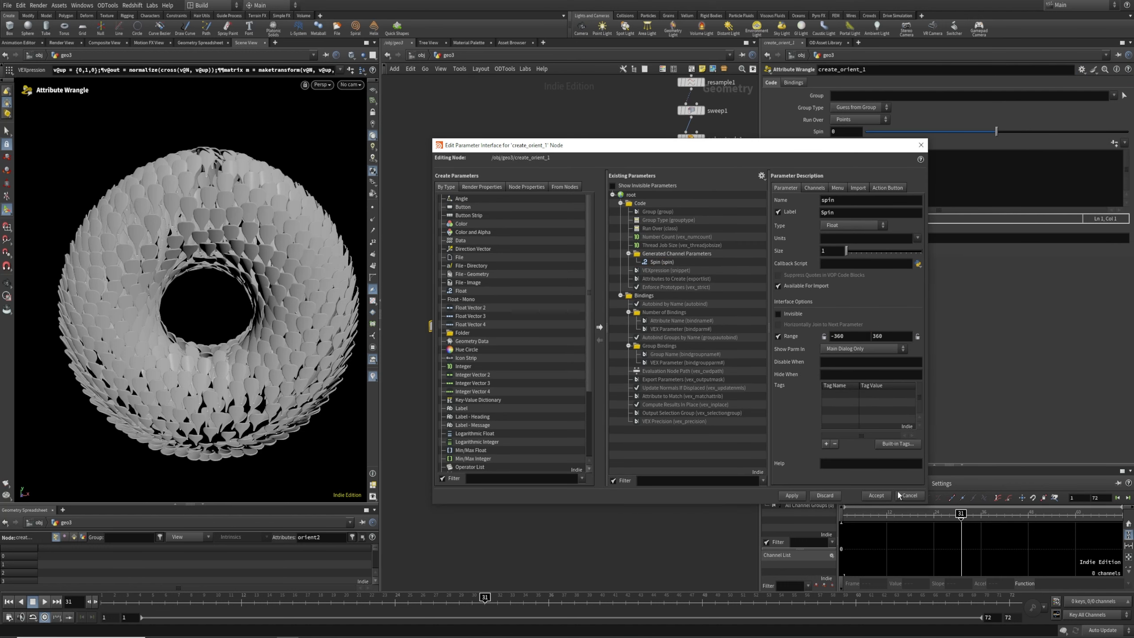
Step: Connect create_orient_1 to the target points of copytopoints1, set its Spin to -177 and select create_orient_2 for comparison
drag(444, 333, 621, 375)
drag(996, 131, 931, 142)
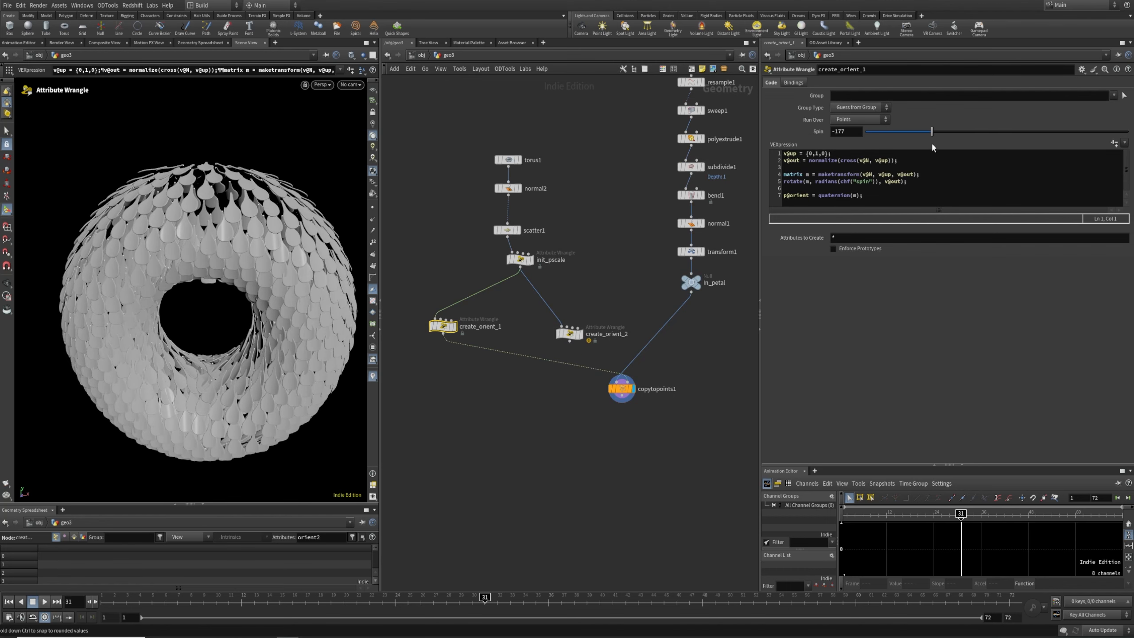
click(594, 336)
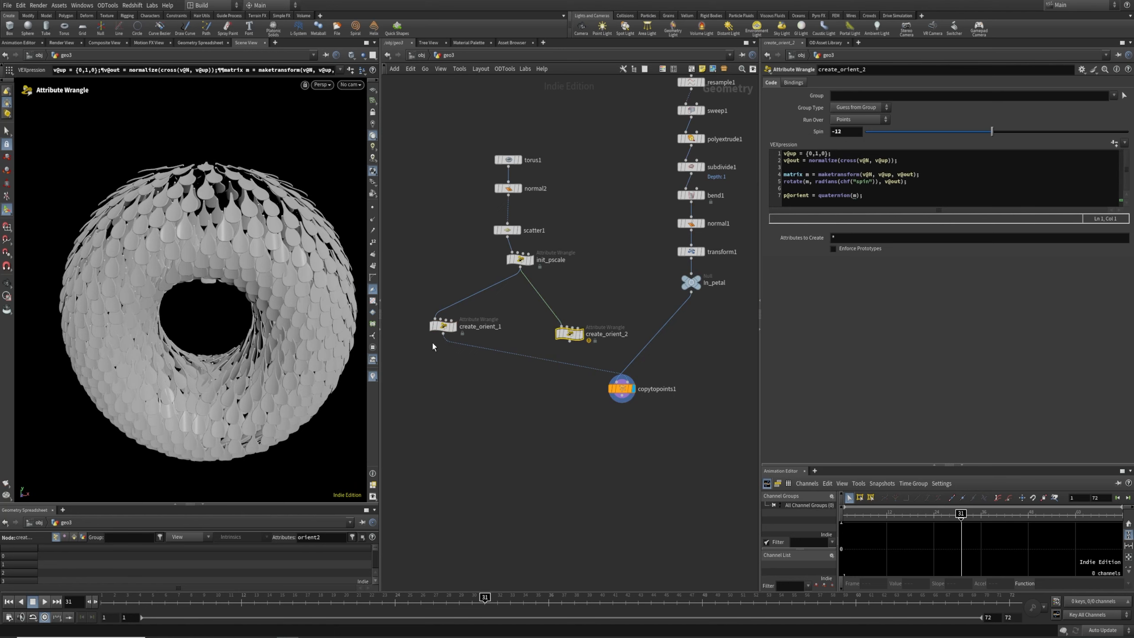
Step: Switch the target points of copytopoints1 from create_orient_1 to create_orient_2 and compare the petal orientations on the torus
click(443, 325)
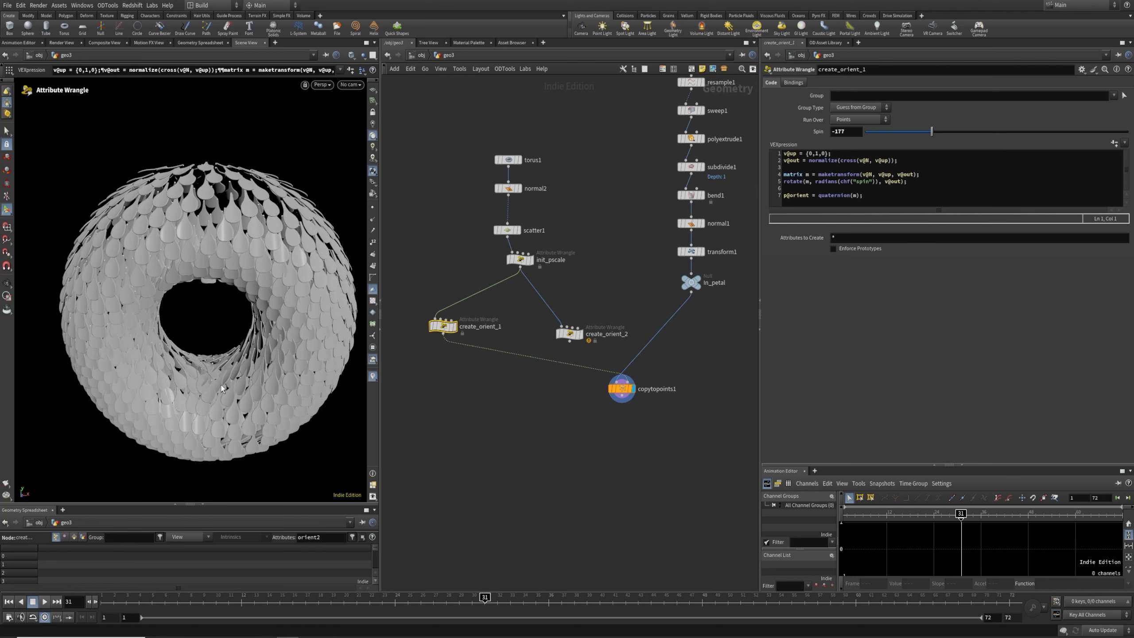
alt+right_drag(183, 377, 275, 378)
alt+drag(276, 379, 284, 387)
alt+right_drag(167, 427, 130, 424)
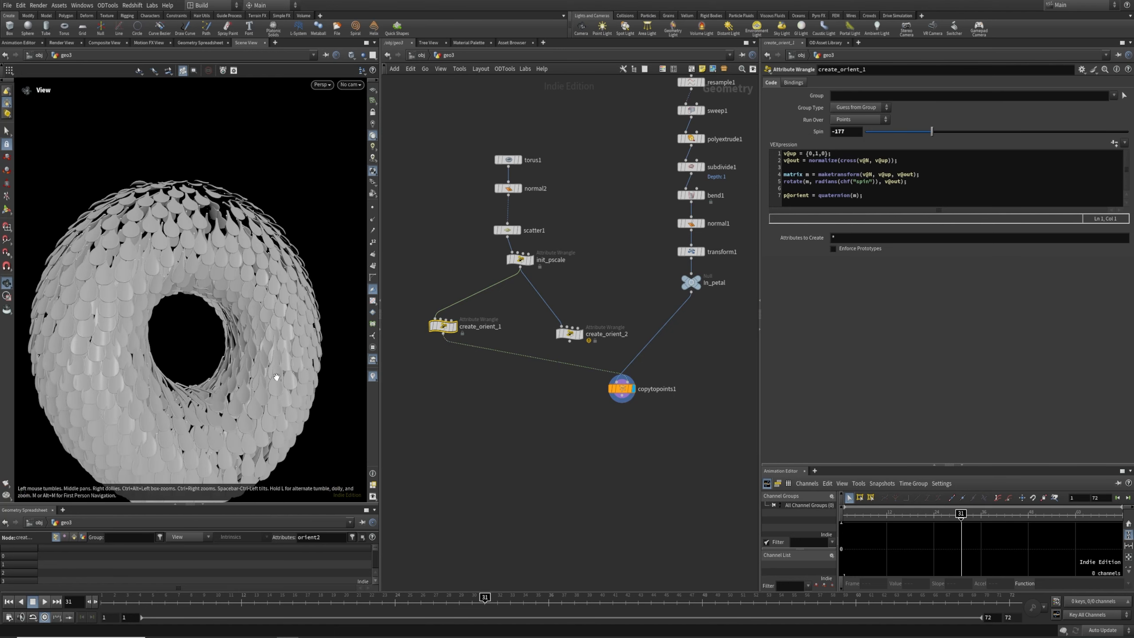
alt+drag(130, 425, 112, 420)
drag(569, 341, 628, 381)
alt+right_drag(196, 339, 257, 333)
alt+drag(257, 332, 235, 324)
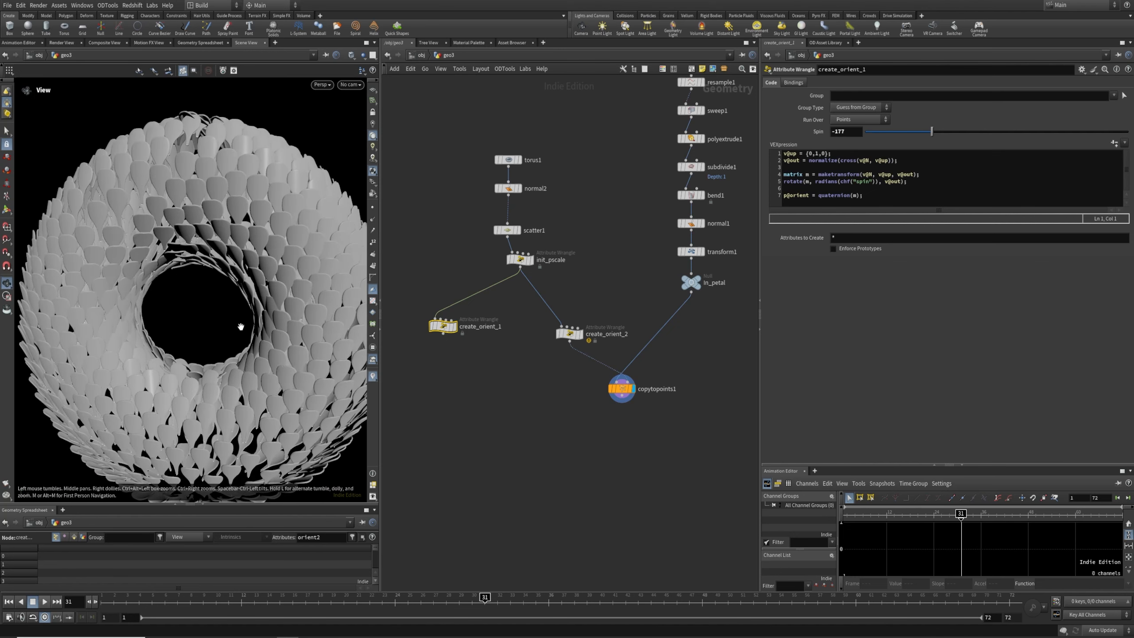
Step: Add an Attribute Wrangle below create_orient_1 and connect create_orient_1 to its first input
key(Tab)
text(atw)
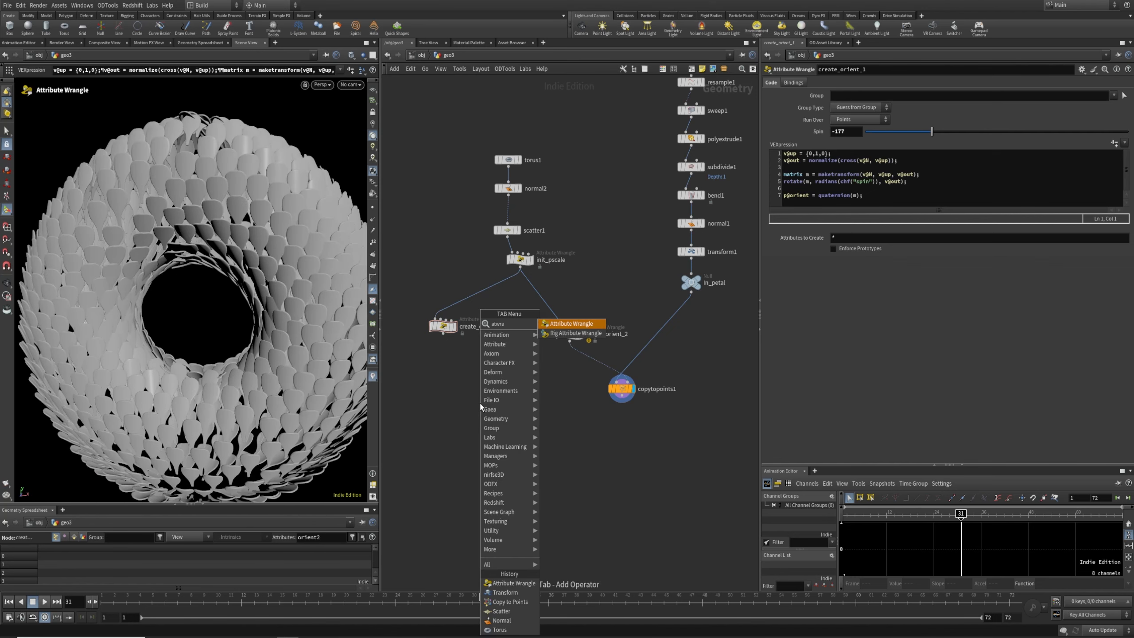
key(Return)
click(480, 403)
drag(445, 331, 477, 396)
click(477, 396)
click(494, 364)
drag(449, 336, 472, 396)
Step: Add an Attribute Copy node with create_orient_1 in its first input and create_orient_2 in its second
click(570, 341)
key(Tab)
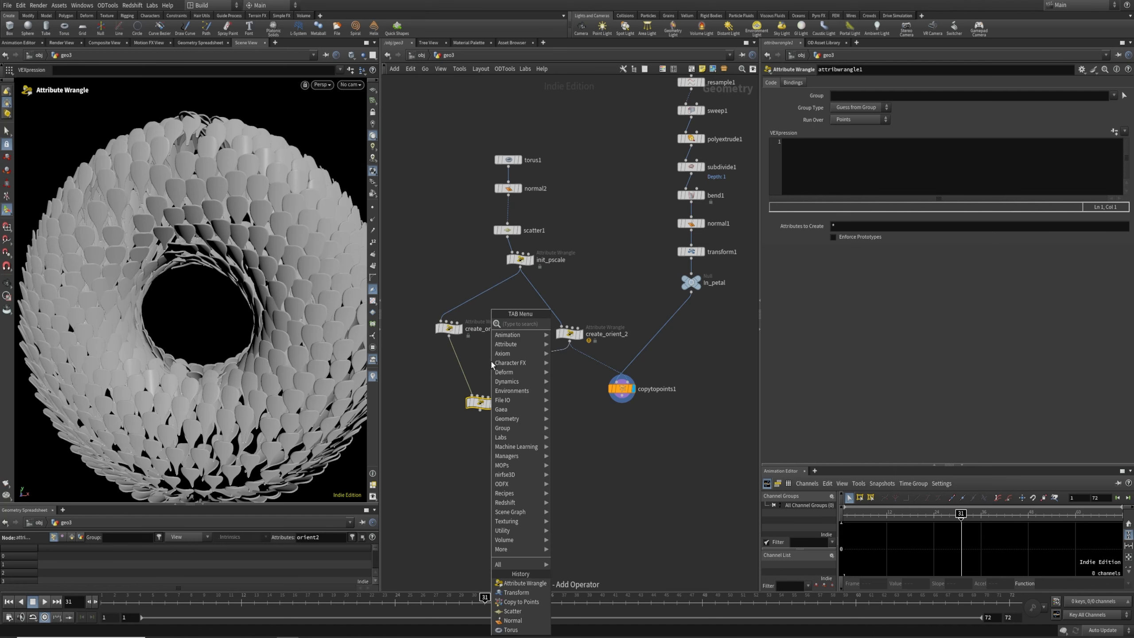
text(atcopy)
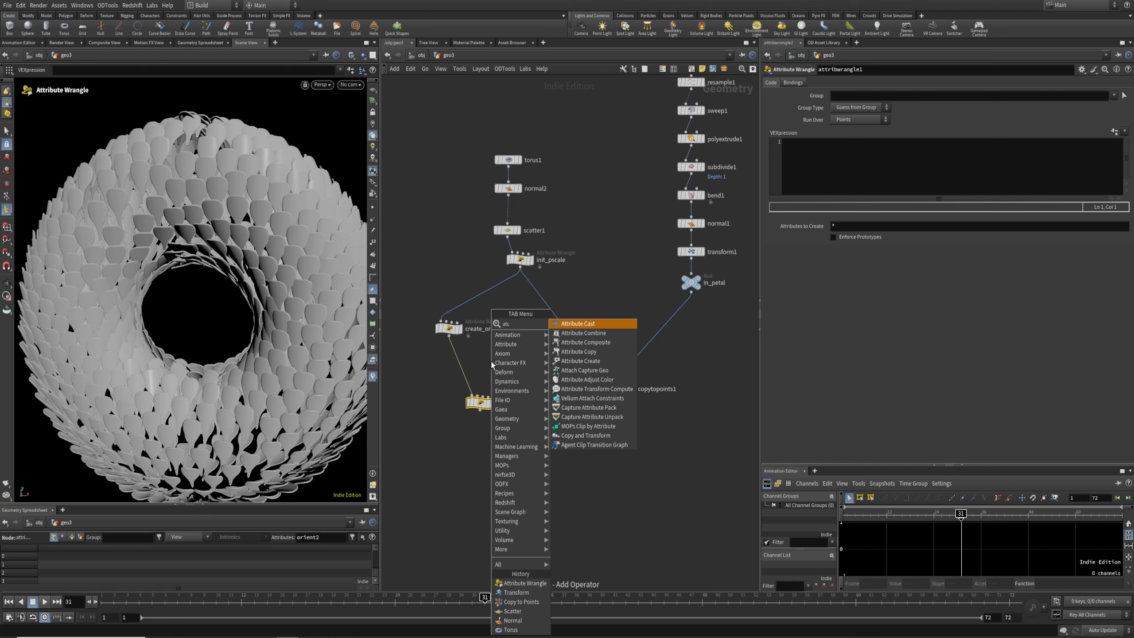
key(Return)
key(Return)
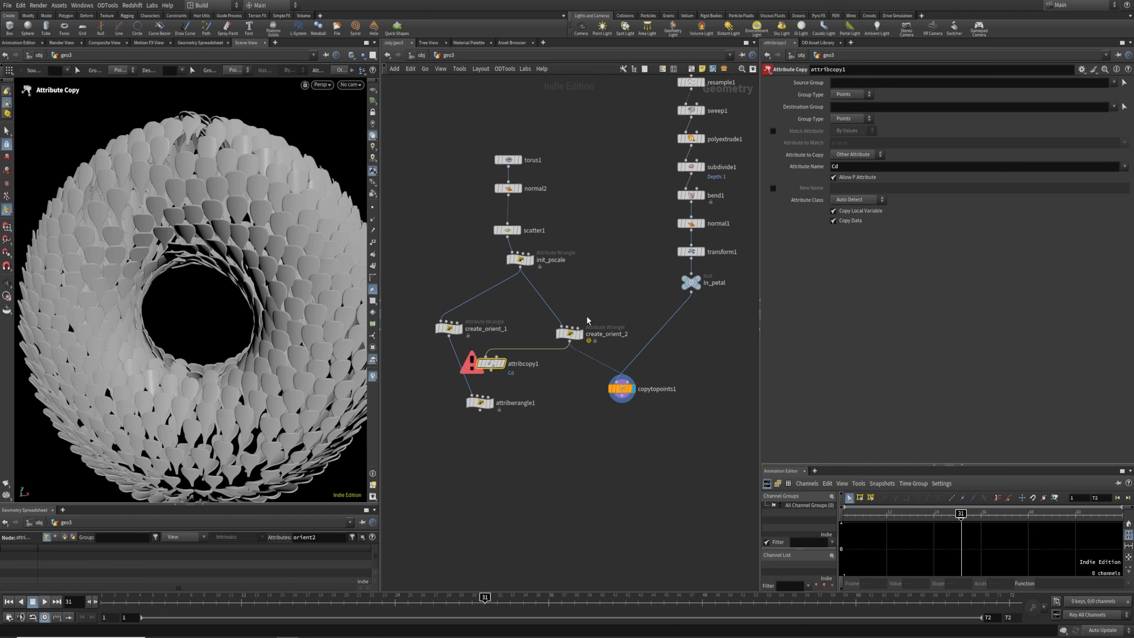
drag(646, 289, 562, 346)
drag(421, 312, 459, 342)
click(449, 336)
click(486, 356)
click(569, 342)
click(497, 356)
drag(448, 388, 491, 425)
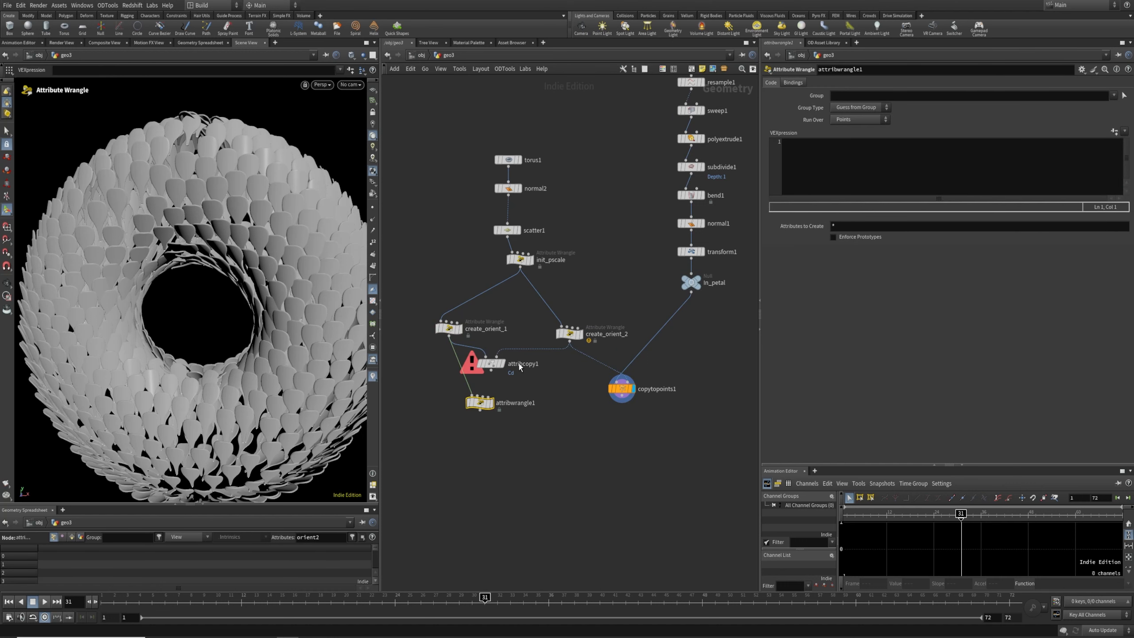
Step: Set the Attribute Name of attribcopy1 to orient
click(477, 361)
double_click(843, 166)
text(orient)
key(Return)
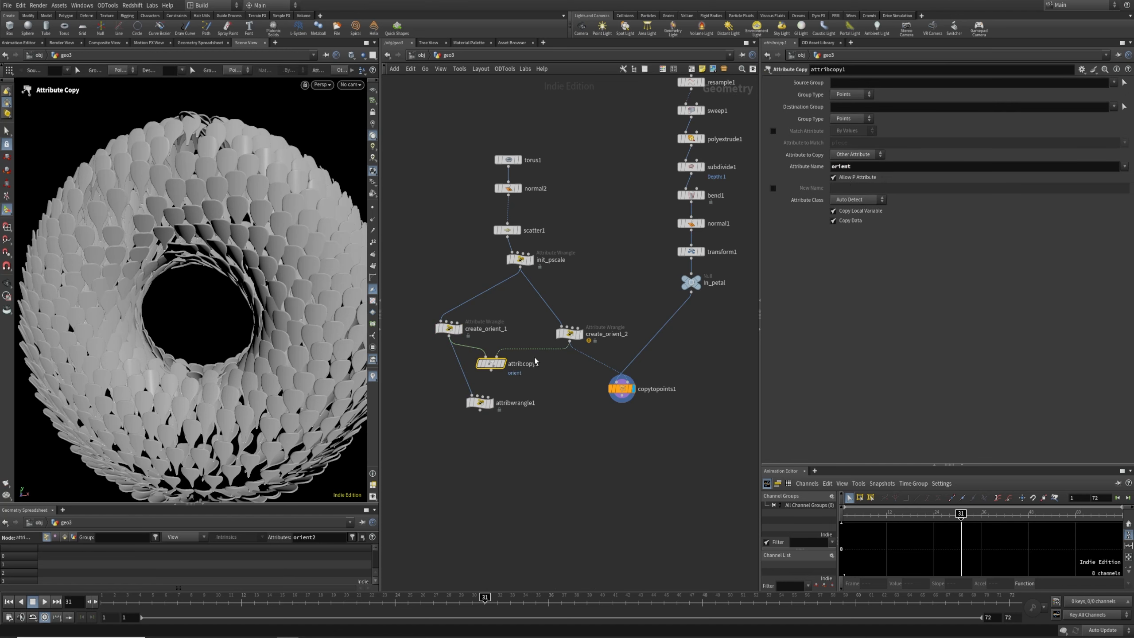
Step: Change the last line of create_orient_2 so the quaternion is stored as p@orient2
click(448, 329)
drag(631, 298, 575, 358)
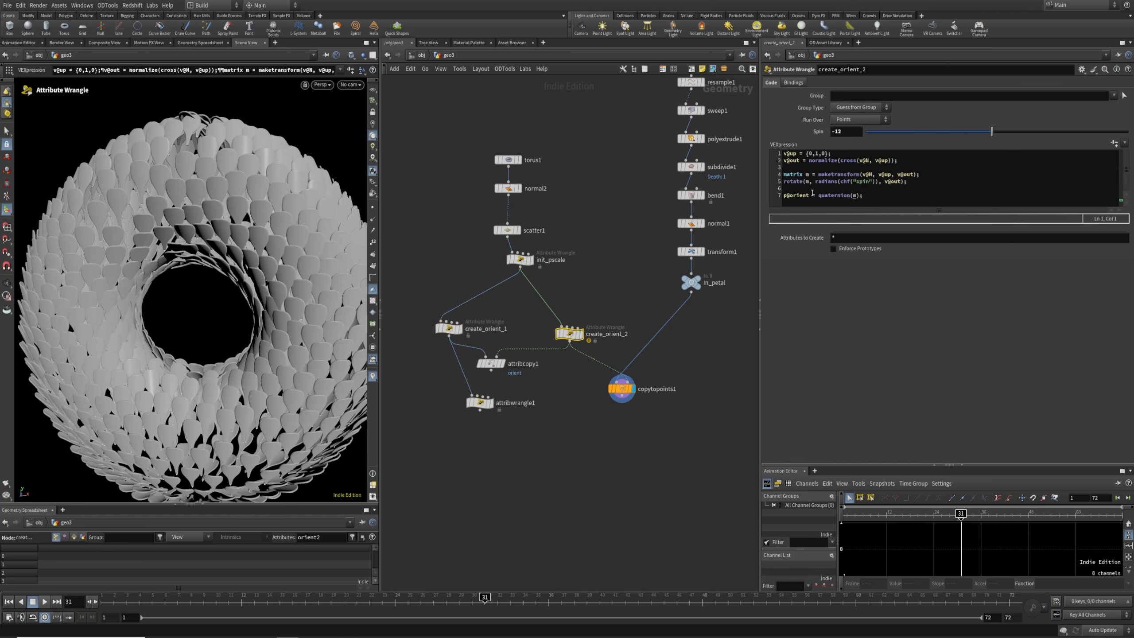
click(810, 197)
text(2)
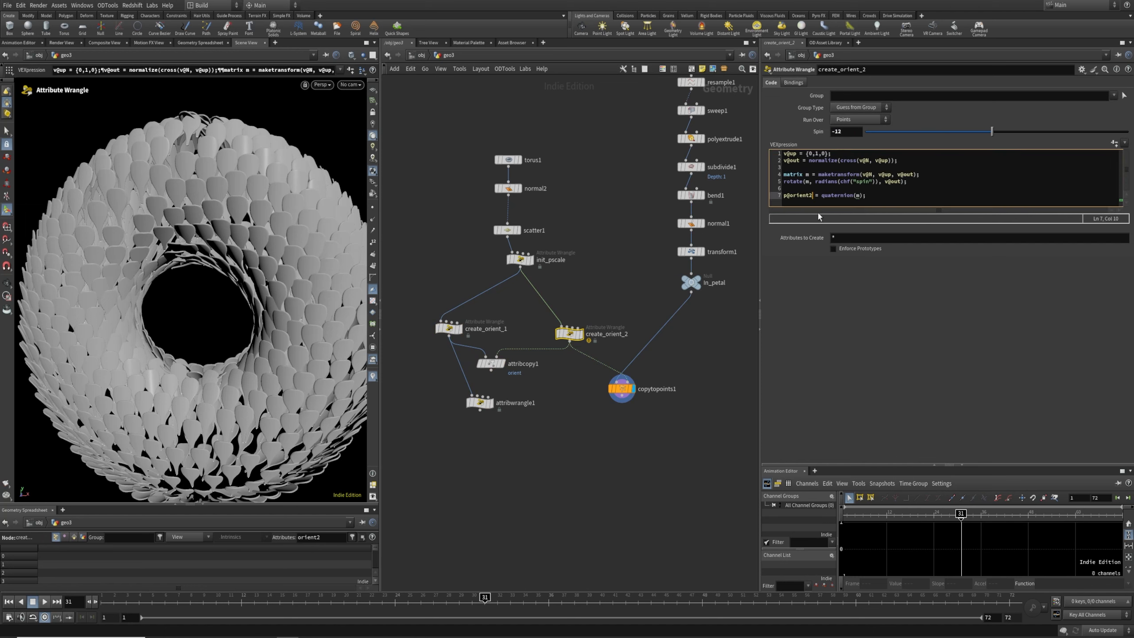
Step: Check copytopoints1 against the p@orient2 line in create_orient_2
drag(587, 431, 645, 385)
drag(586, 417, 653, 372)
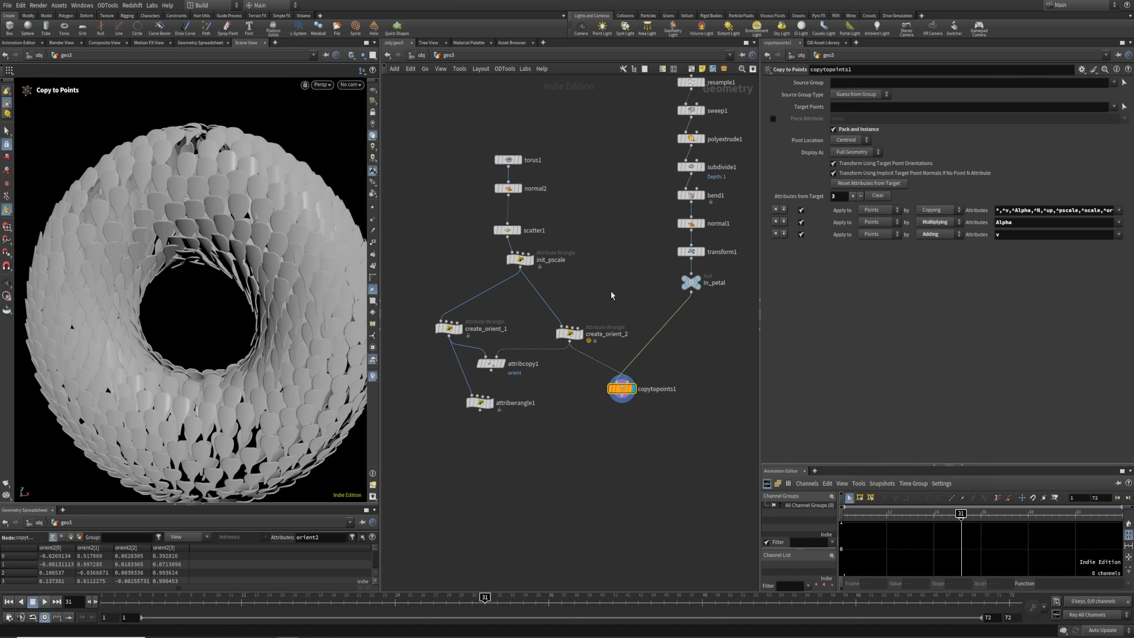
click(569, 333)
drag(812, 197, 778, 200)
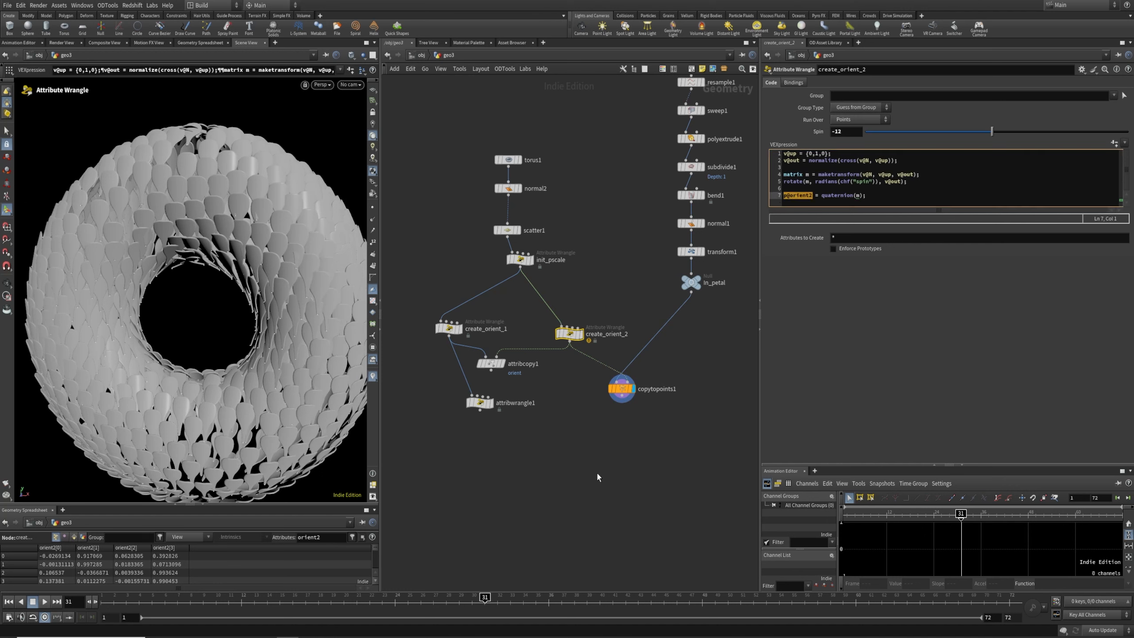
click(621, 388)
drag(598, 292, 541, 378)
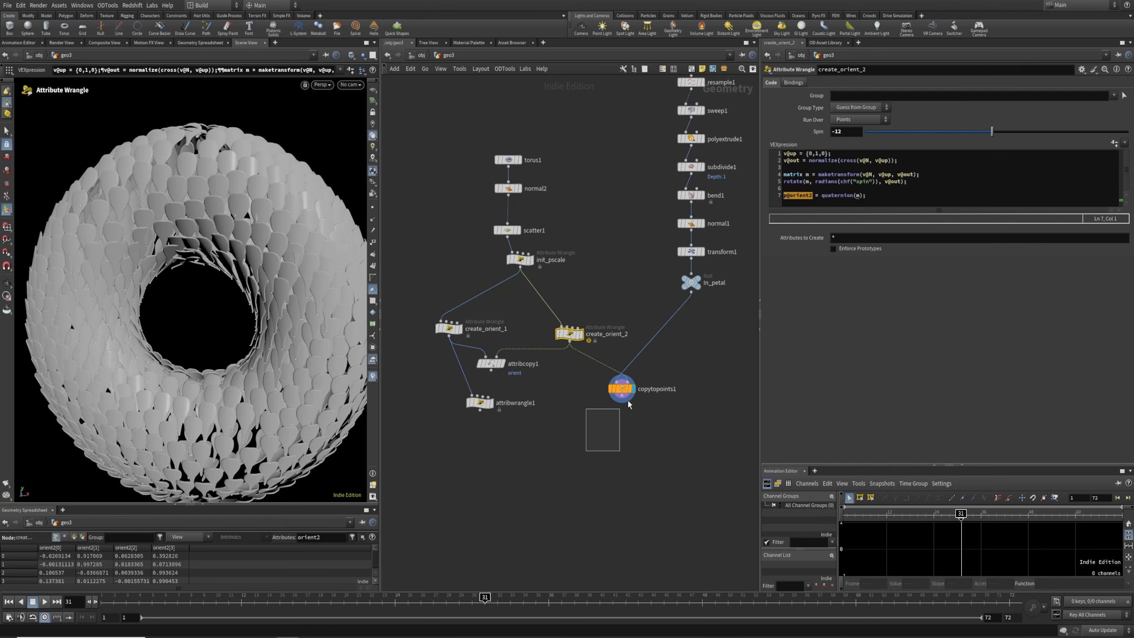
drag(586, 450, 669, 375)
drag(591, 296, 514, 393)
click(812, 194)
click(743, 389)
Step: Set the Attribute Name of attribcopy1 to orient2
drag(533, 383, 450, 361)
click(855, 169)
text(2)
key(Return)
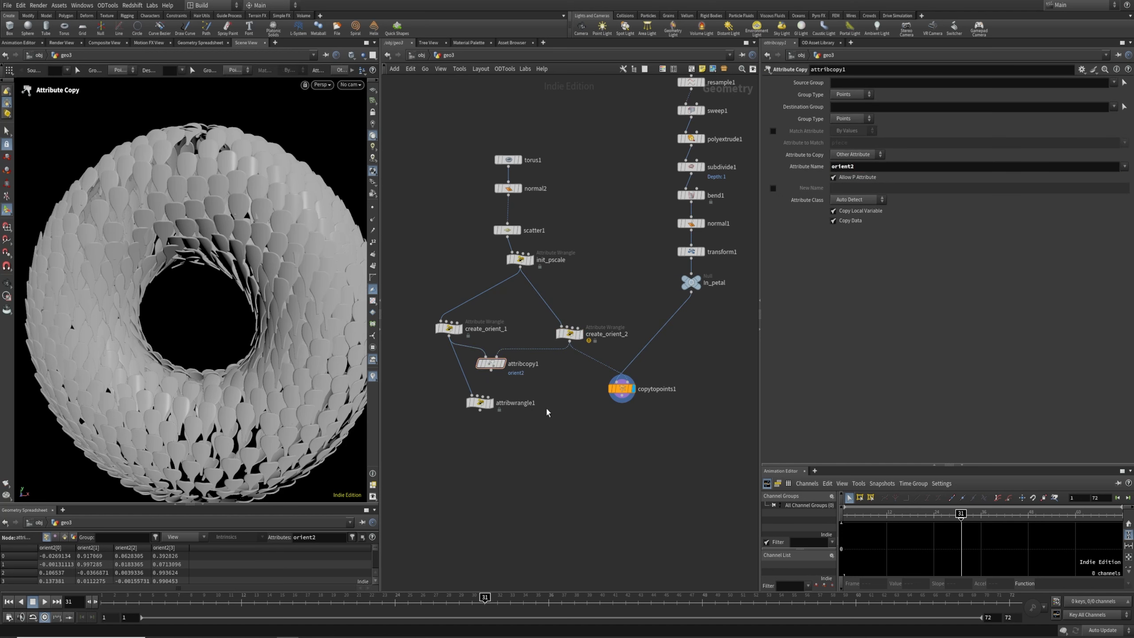
Step: Display attribcopy1, filter the geometry spreadsheet by the orient attribute and inspect the node's info
click(502, 364)
drag(329, 540, 293, 539)
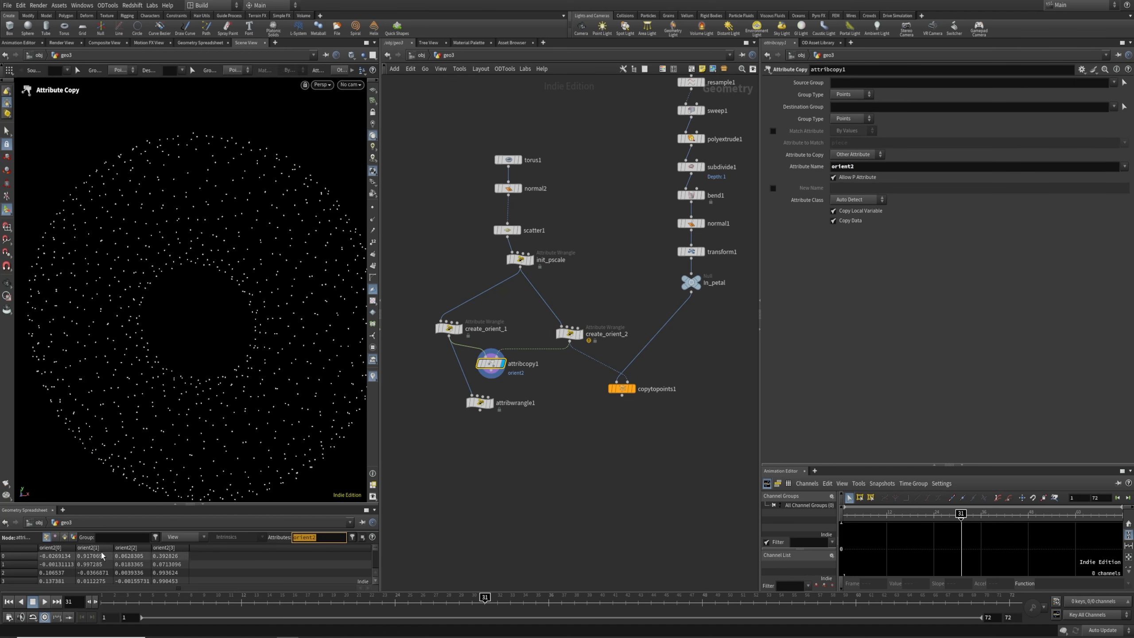
text(o)
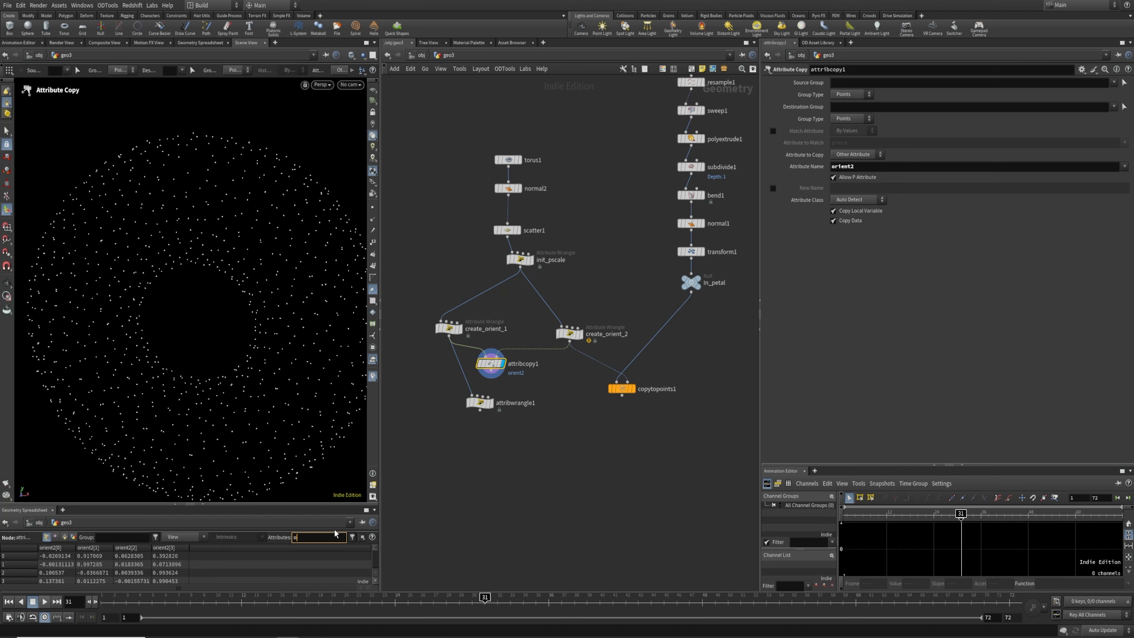
text(rient)
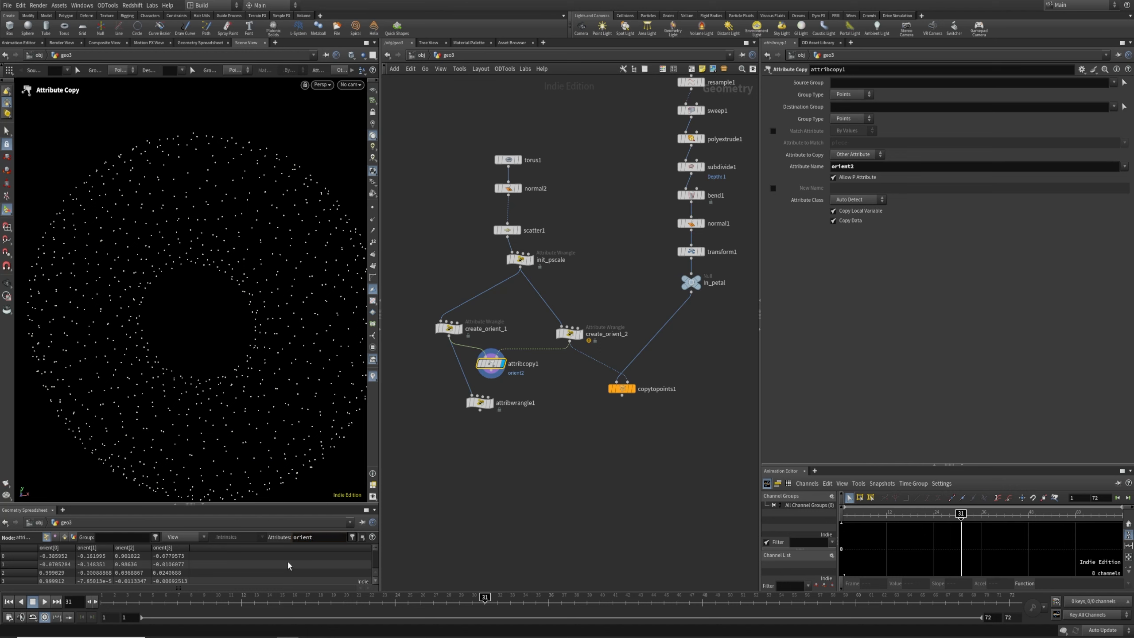
middle_click(493, 364)
Step: Feed attribwrangle1 from attribcopy1, display it and align create_orient_1 level with create_orient_2
drag(491, 370, 491, 401)
click(492, 403)
drag(453, 335, 451, 341)
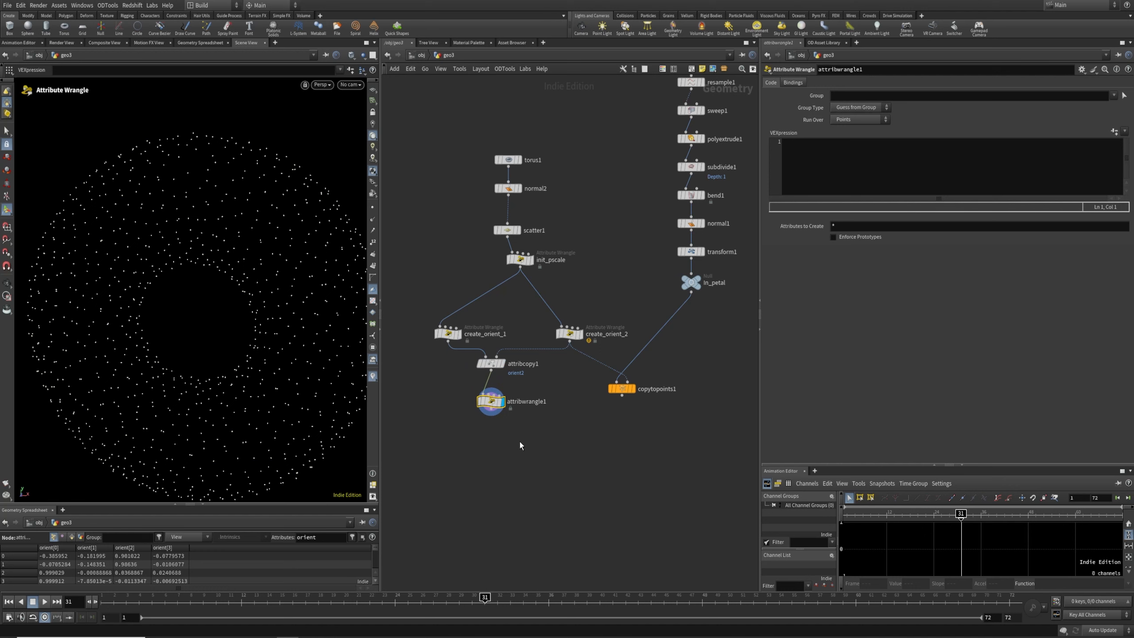
Step: Write p@orient = slerp(p@orient, p@orient2, chf("amount")); in attribwrangle1
click(853, 165)
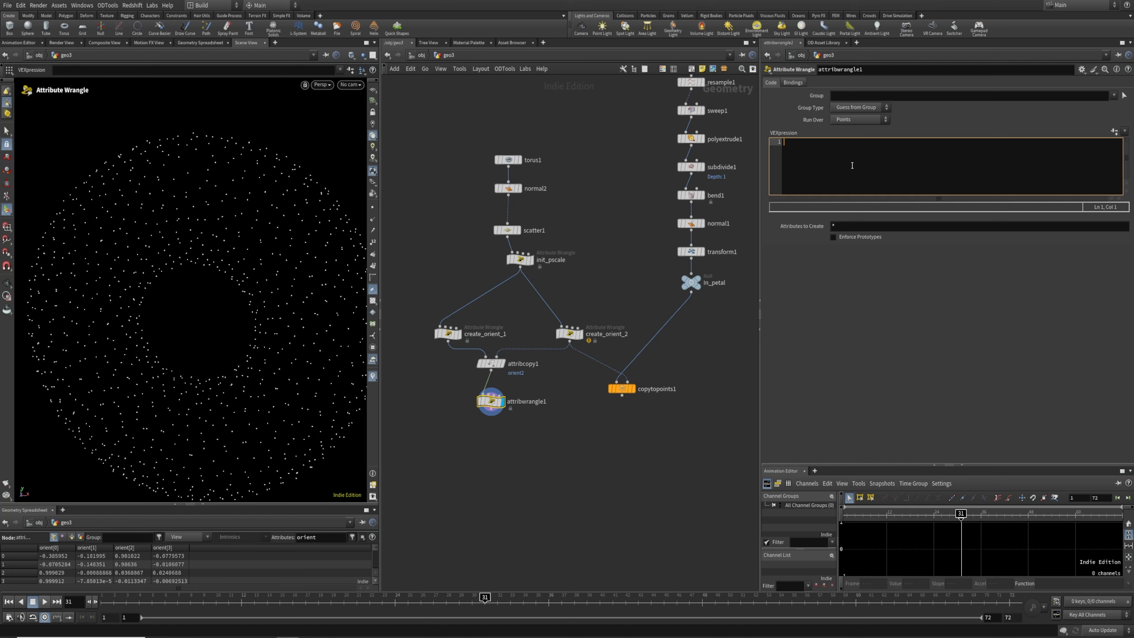
text(p@orient = slerp()
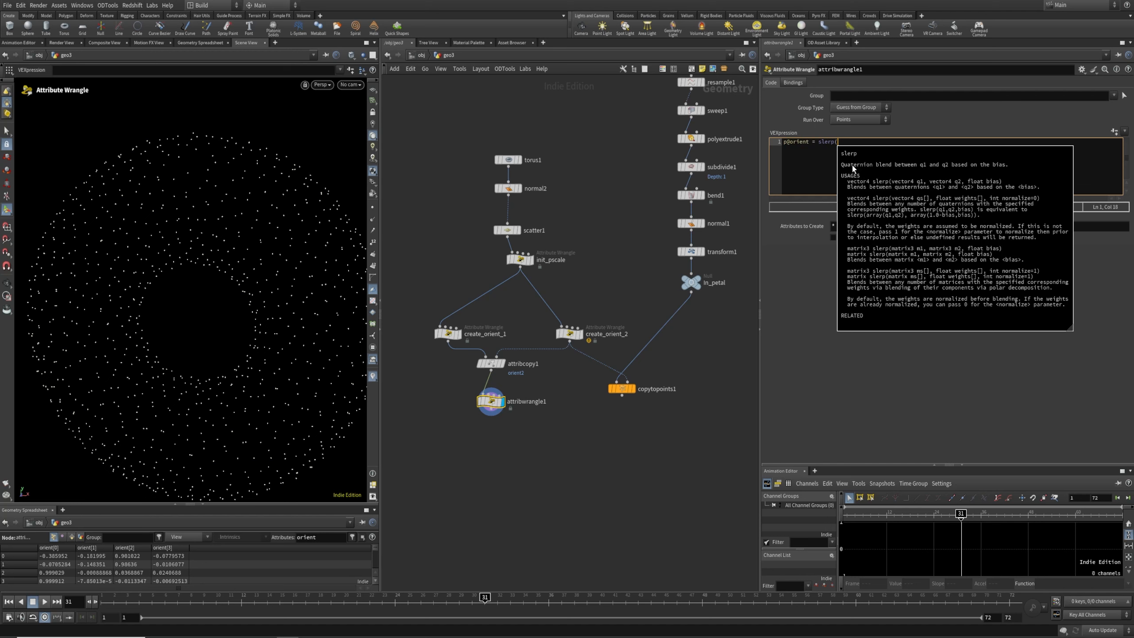
text(p@orient,)
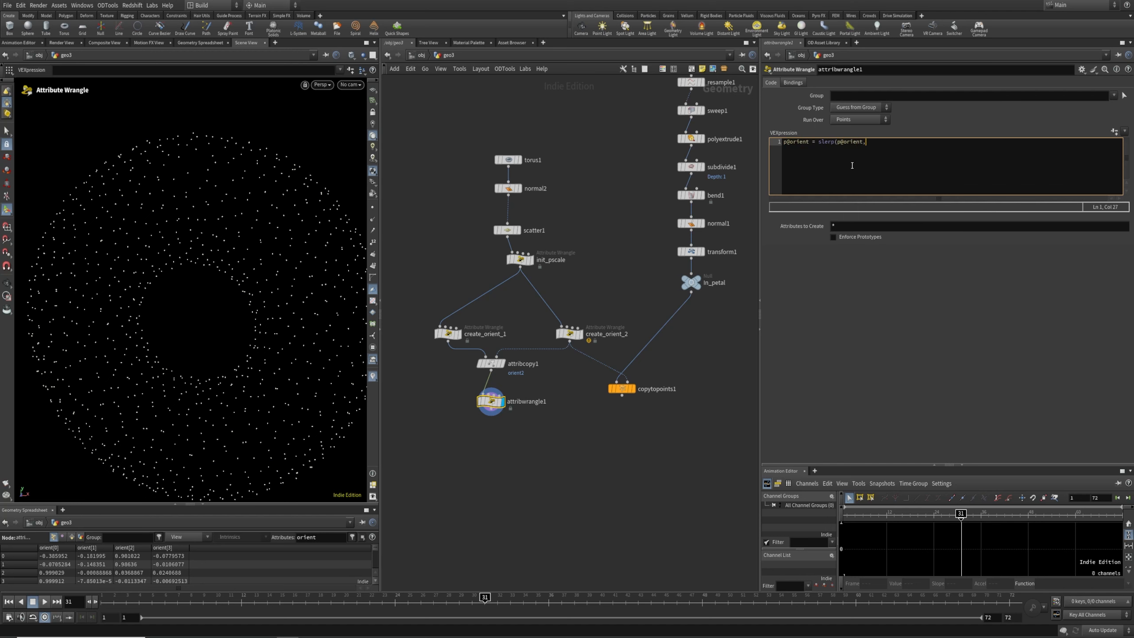
text( p@orient2, chf("amount"));)
key(ctrl+Return)
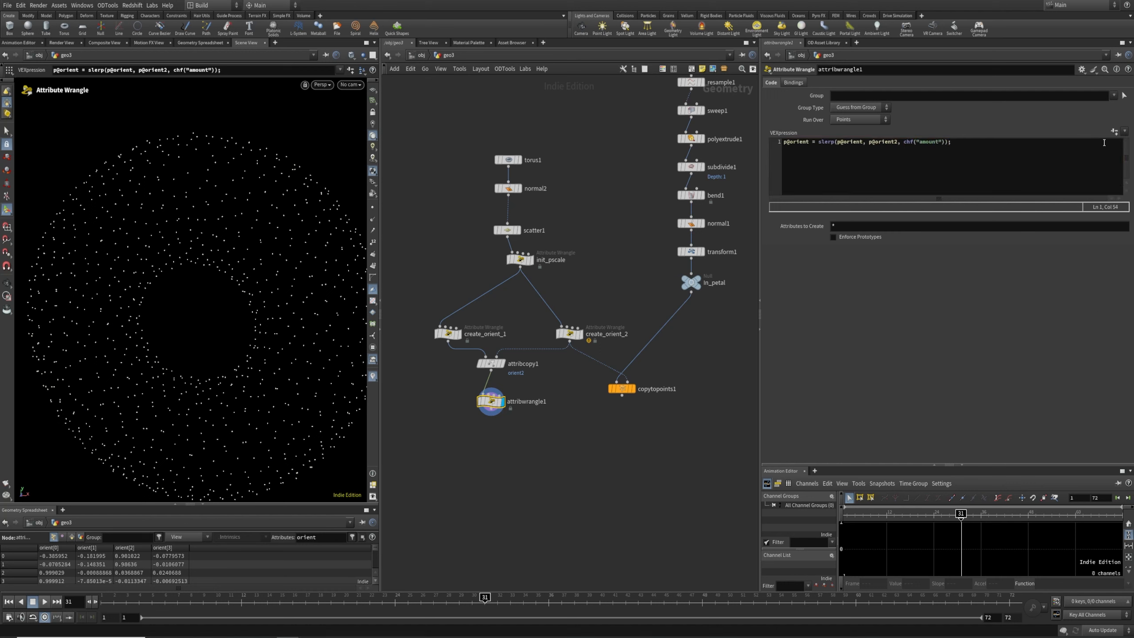
Step: Create the amount parameter on attribwrangle1 and connect the wrangle to the target points of copytopoints1, displaying the copies
click(1115, 131)
drag(866, 132, 911, 132)
drag(490, 417, 638, 368)
click(633, 389)
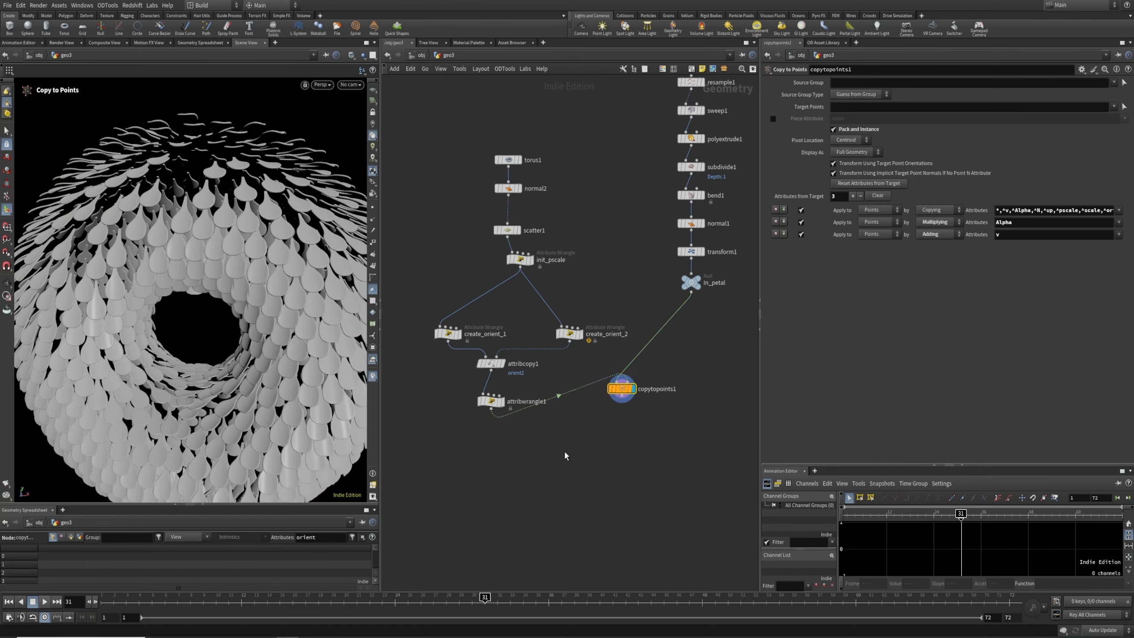
Step: Test the slerp blend on the petals by varying the Amount of attribwrangle1 up to 0.956
click(491, 402)
drag(907, 135, 931, 134)
alt+right_drag(187, 369, 210, 347)
alt+drag(210, 347, 264, 336)
key(Return)
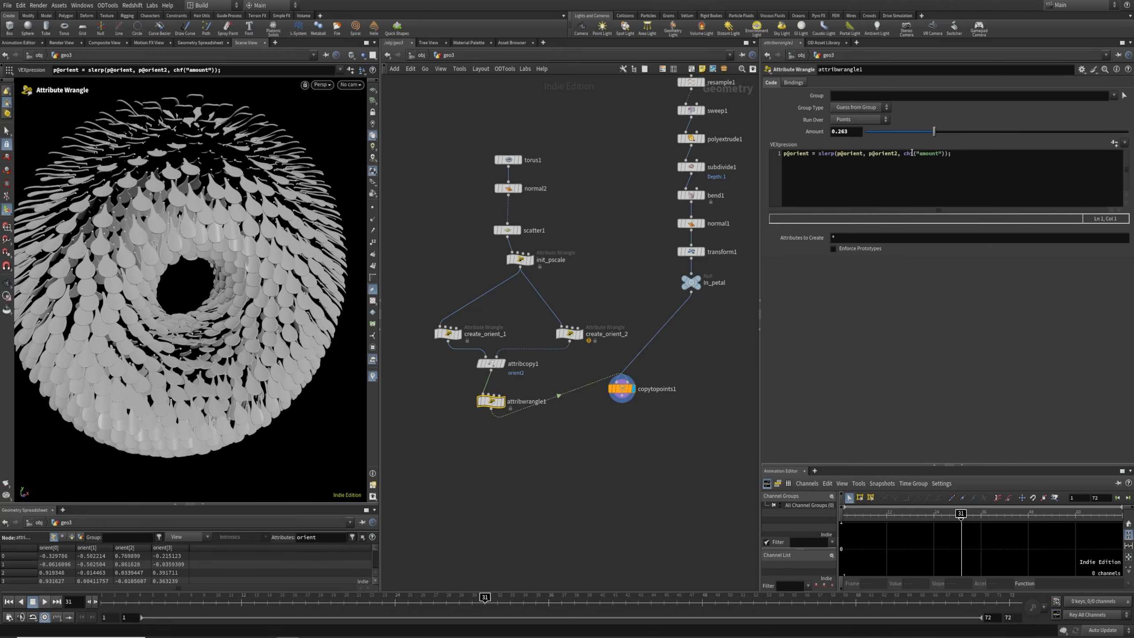
drag(934, 131, 984, 132)
drag(978, 184, 873, 184)
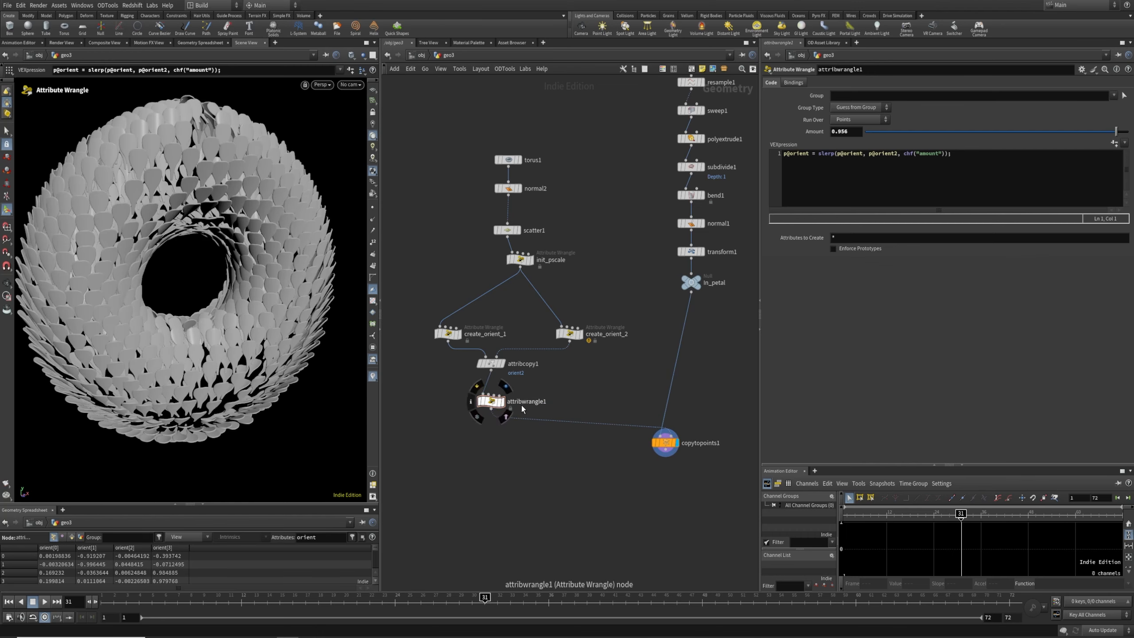
Step: Rename attribwrangle1 to slerp and set its Amount to 0.831
double_click(521, 402)
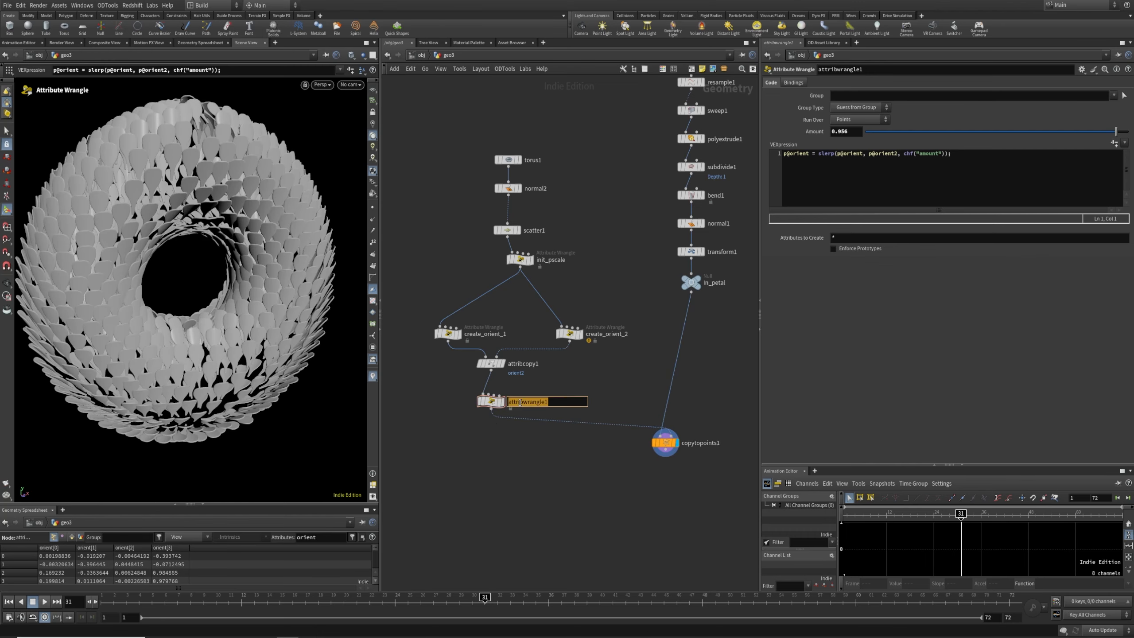
text(slerp)
key(Return)
drag(457, 438, 535, 381)
drag(1116, 131, 1083, 156)
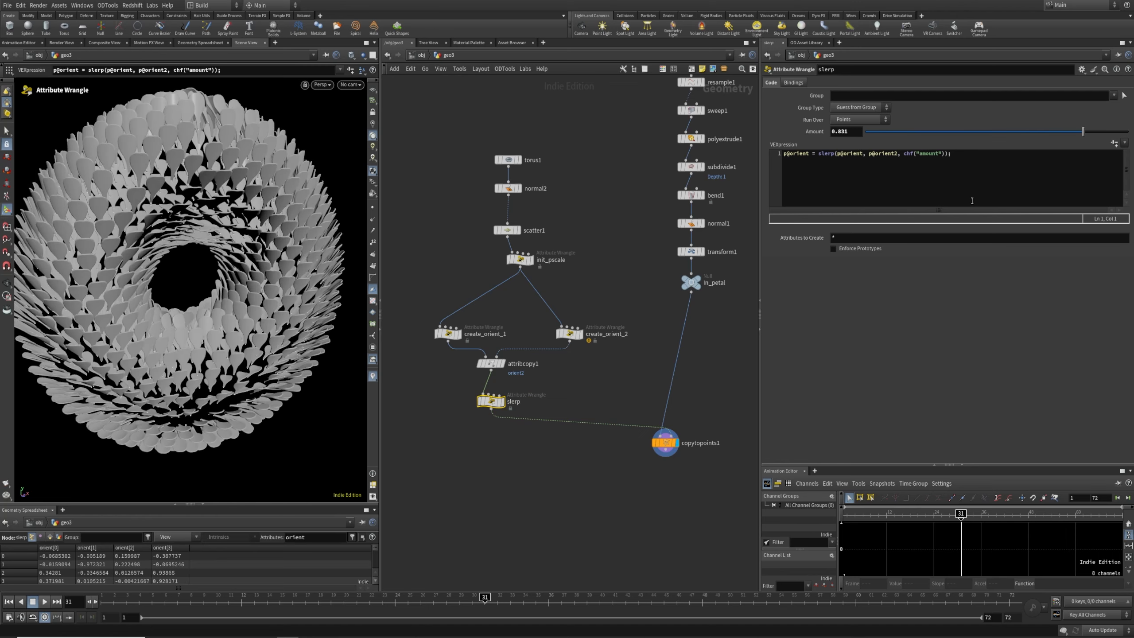
Step: Display scatter1 and lay out torus1, normal2 and scatter1 in a column with free space above init_pscale
drag(519, 261, 507, 263)
click(569, 333)
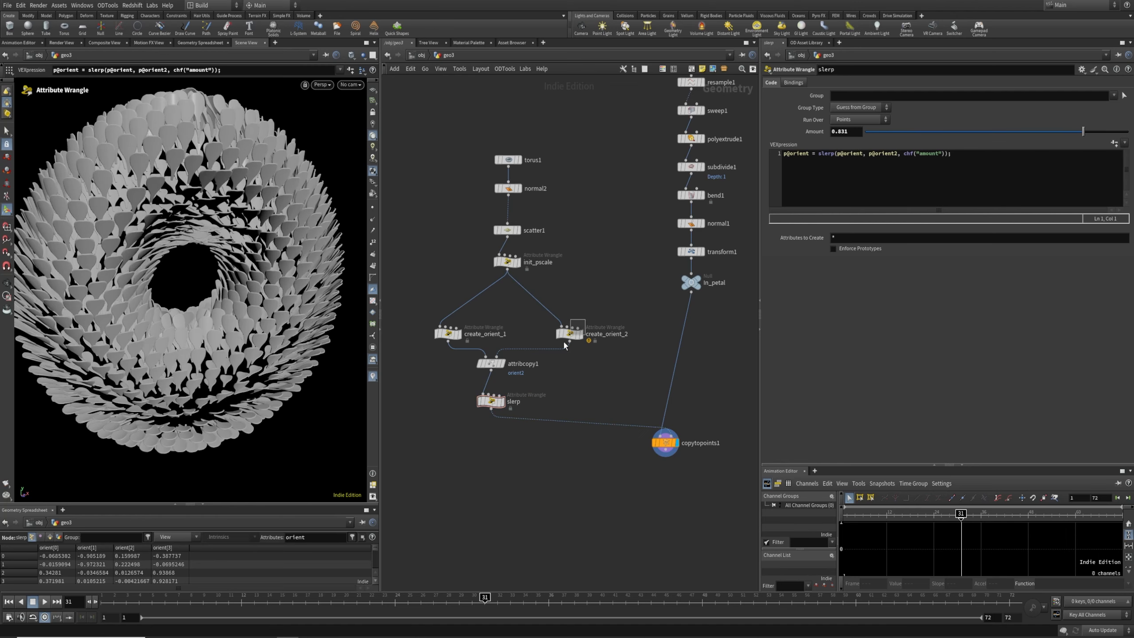
click(517, 262)
click(506, 230)
click(517, 230)
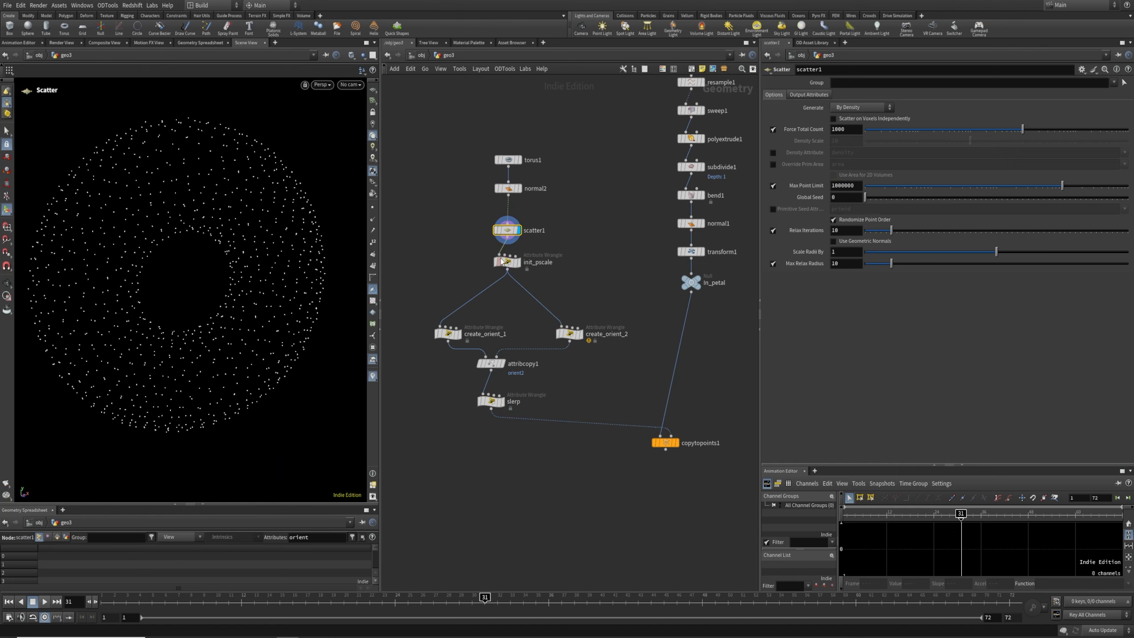
drag(463, 126, 531, 249)
key(l)
middle_drag(639, 219, 643, 355)
drag(572, 323, 512, 259)
click(546, 305)
drag(549, 299, 497, 253)
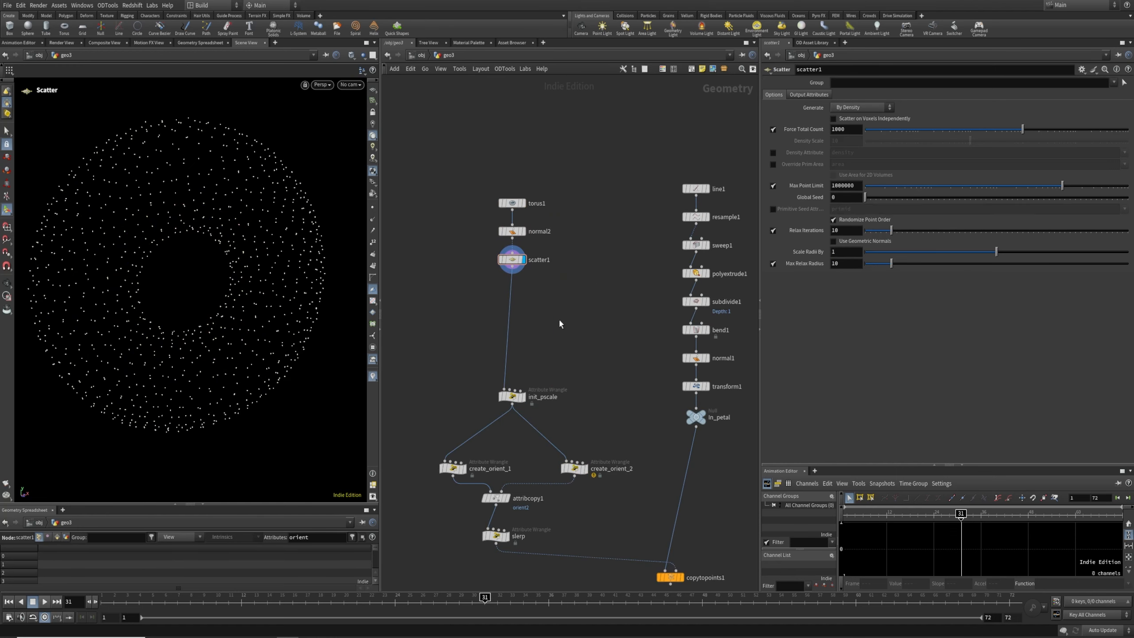
Step: Add an Attribute Wrangle beside the scatter1 wire, connect scatter1 to its first input and display it
key(Tab)
text(aw)
key(Return)
click(560, 320)
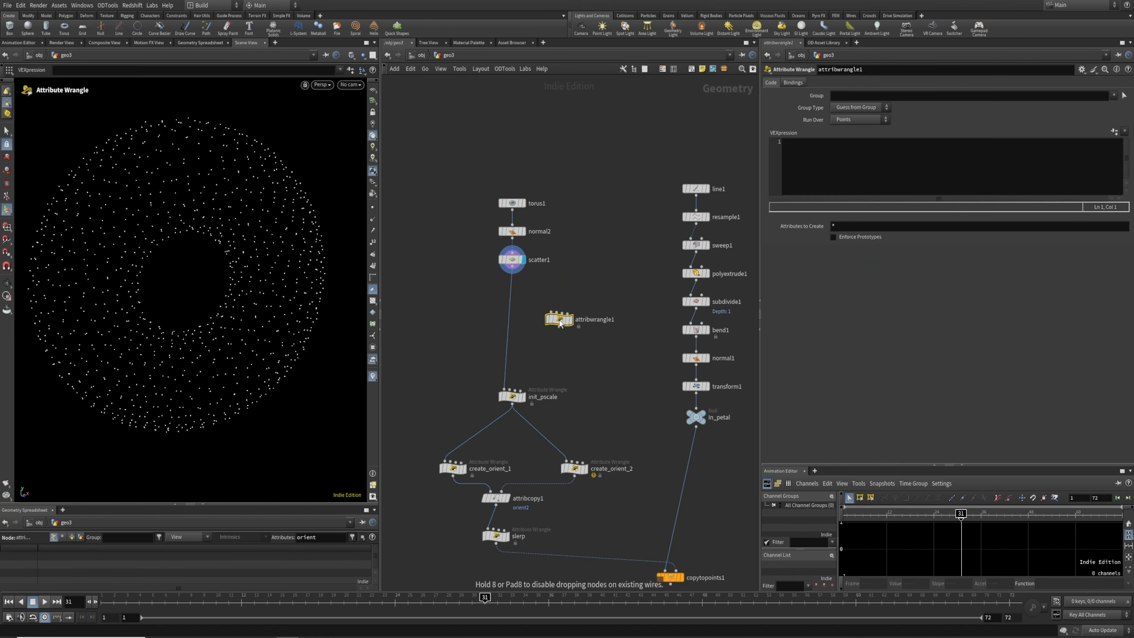
drag(512, 266, 552, 313)
click(571, 319)
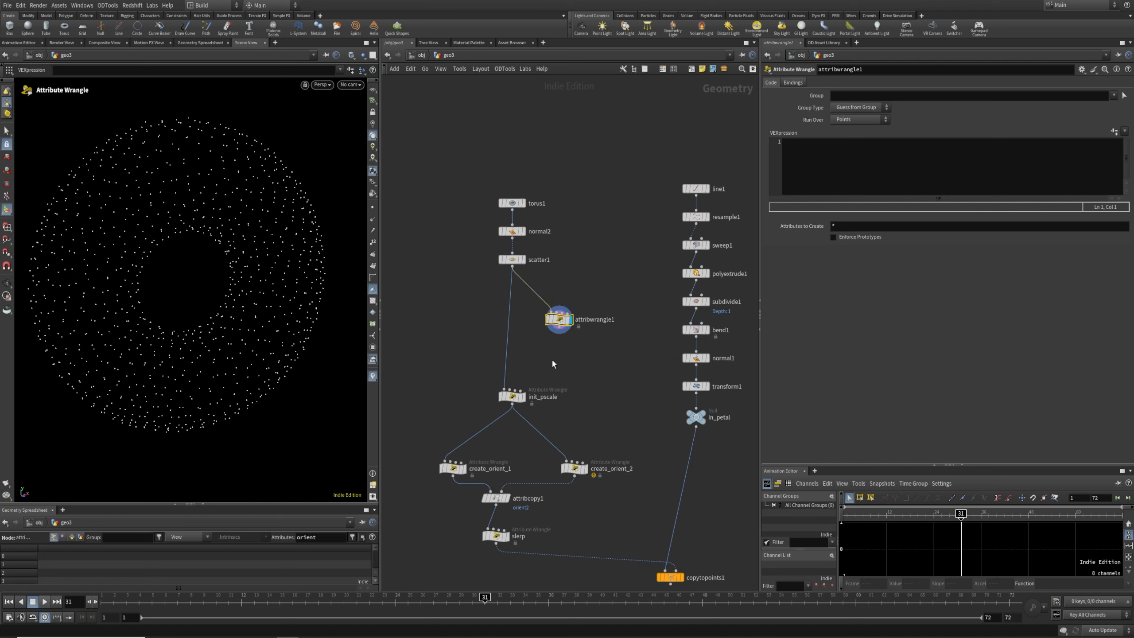
Step: Write VEX in attribwrangle1 storing the relative bounding box height in f@map with relpointbbox(0, v@P) and bbox.y, and visualize map on the points
click(860, 164)
text(vec)
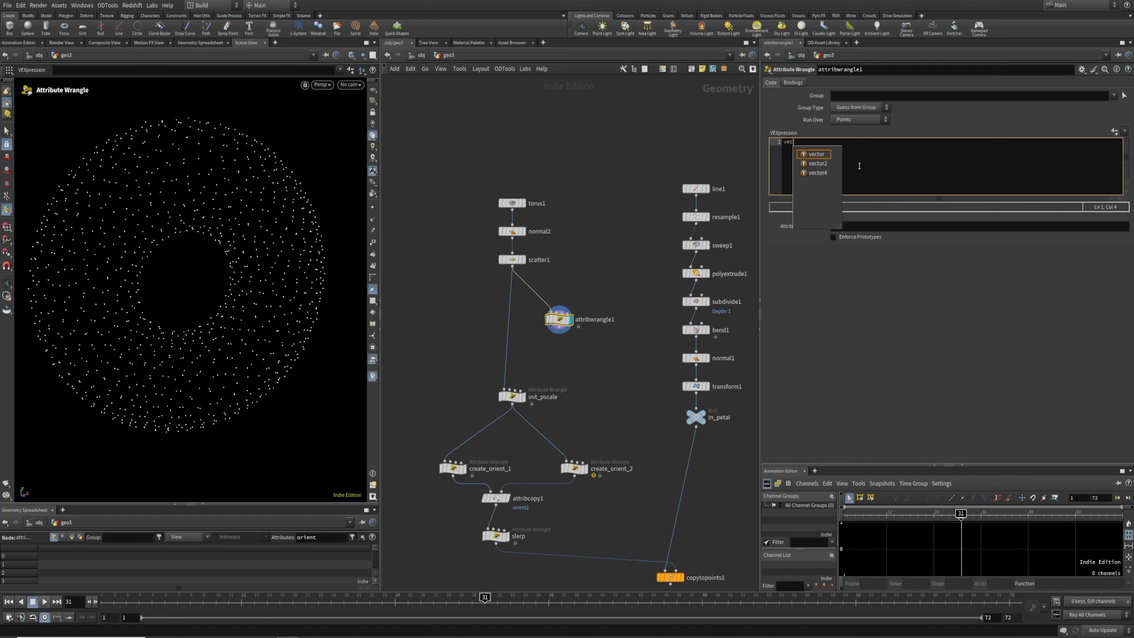
text(tor bbox = relpointbbo)
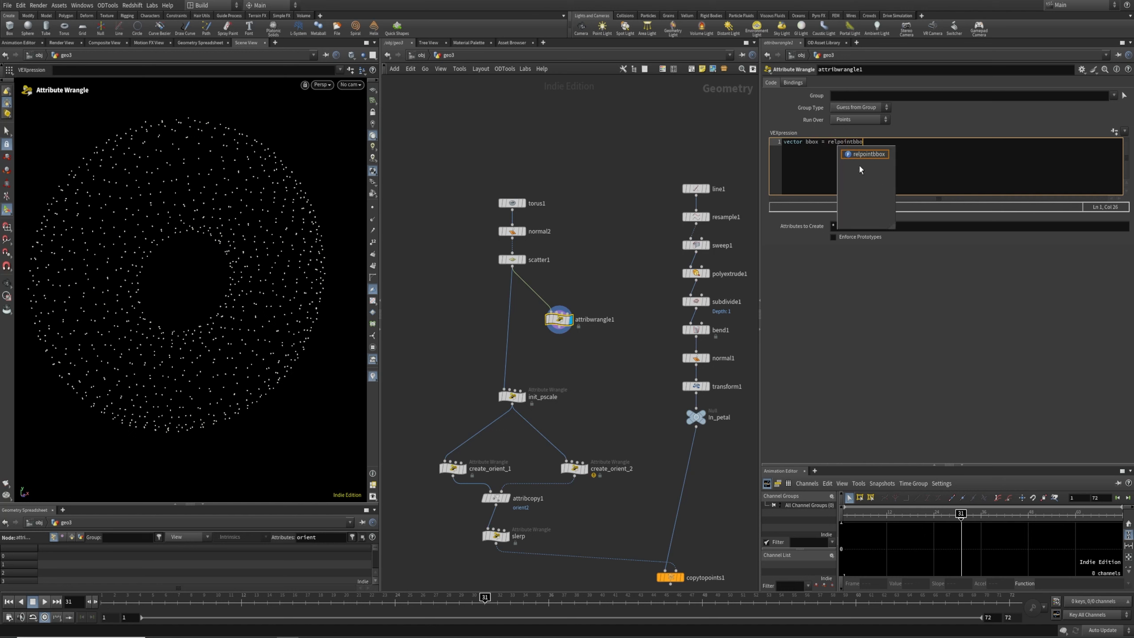
text(x(0)
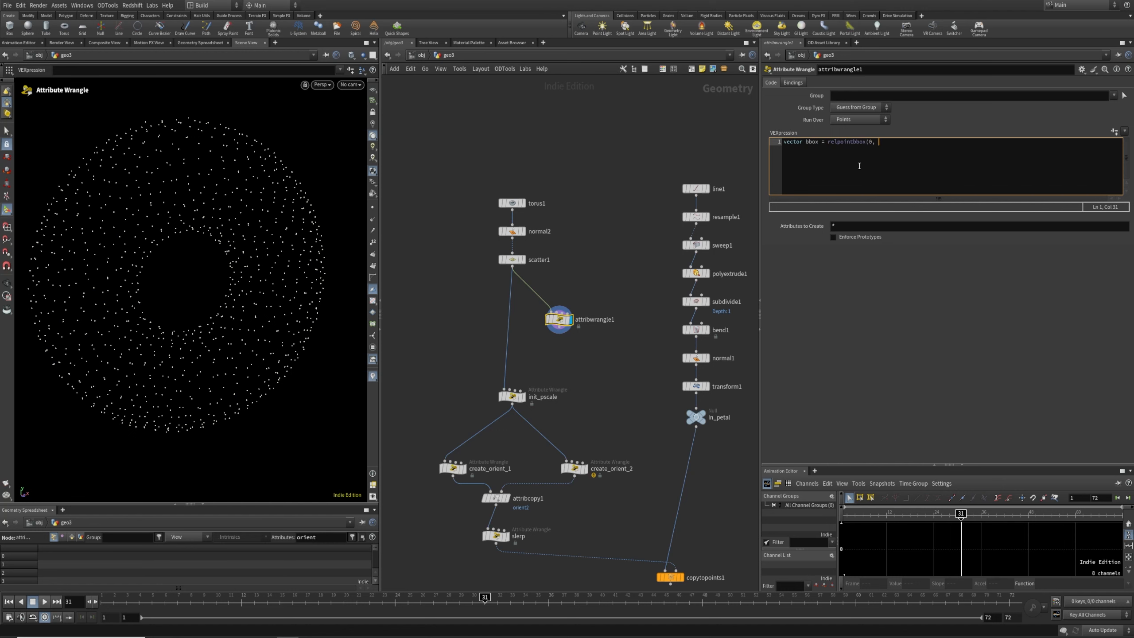
text(, v@P);)
key(Return)
text(f@map = bbox.y;)
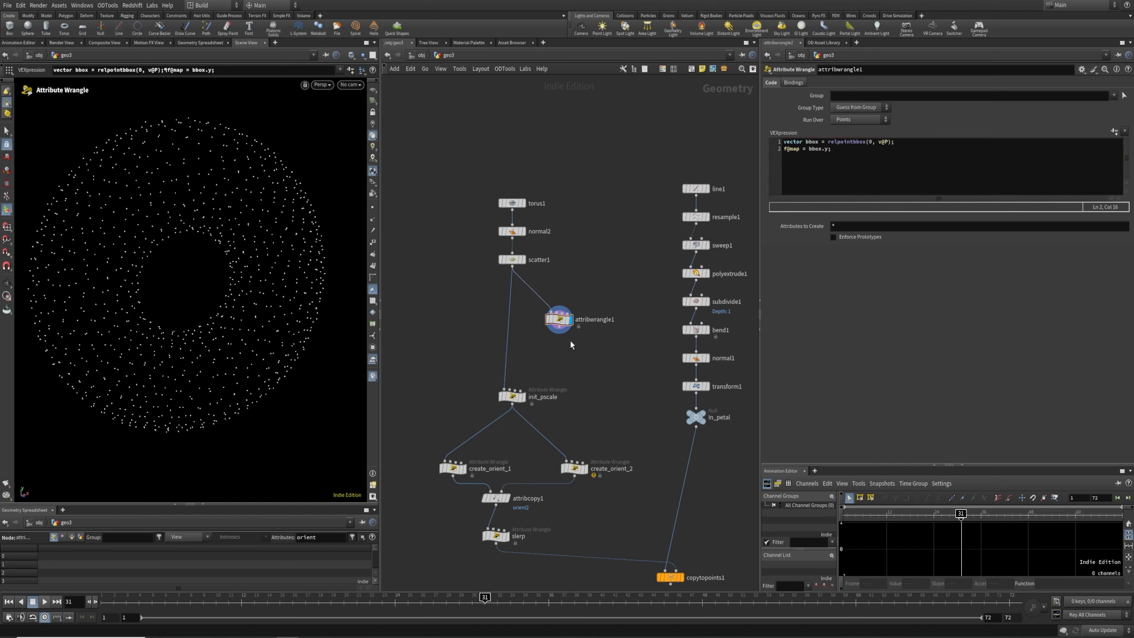
click(547, 337)
click(343, 253)
Step: Add a second Attribute Wrangle below attribwrangle1, connect it to attribwrangle1's output and display it
key(Tab)
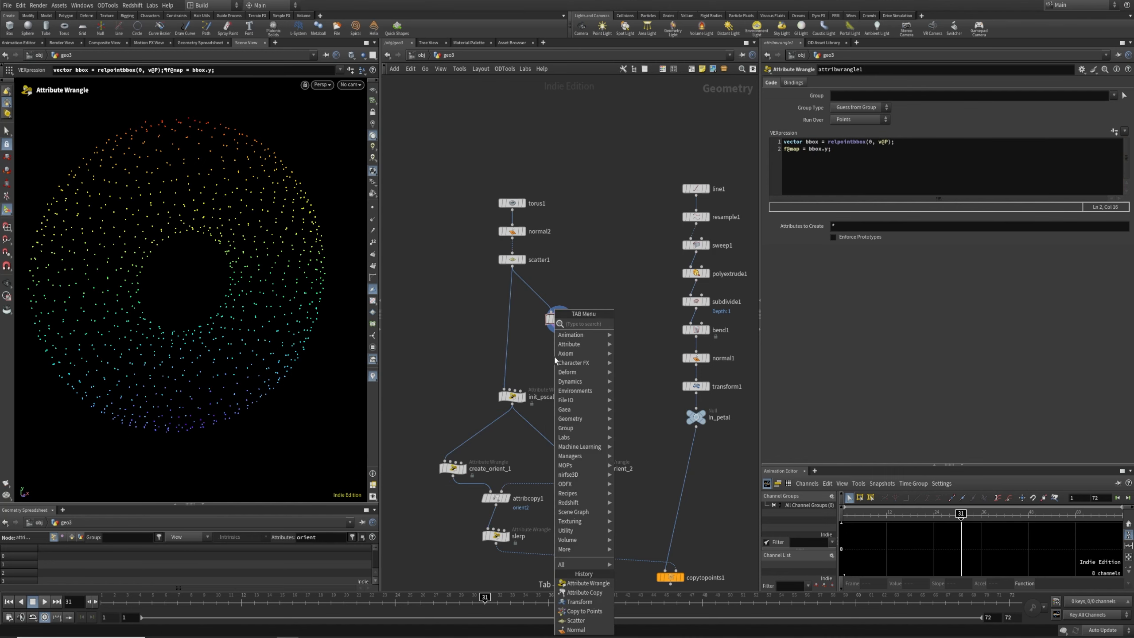
text(attw)
key(Return)
click(561, 360)
drag(559, 327, 551, 350)
click(571, 358)
Step: In attribwrangle2's VEX, declare float map = f@map, float p = chf("position") and float w = chf("widht")
click(879, 180)
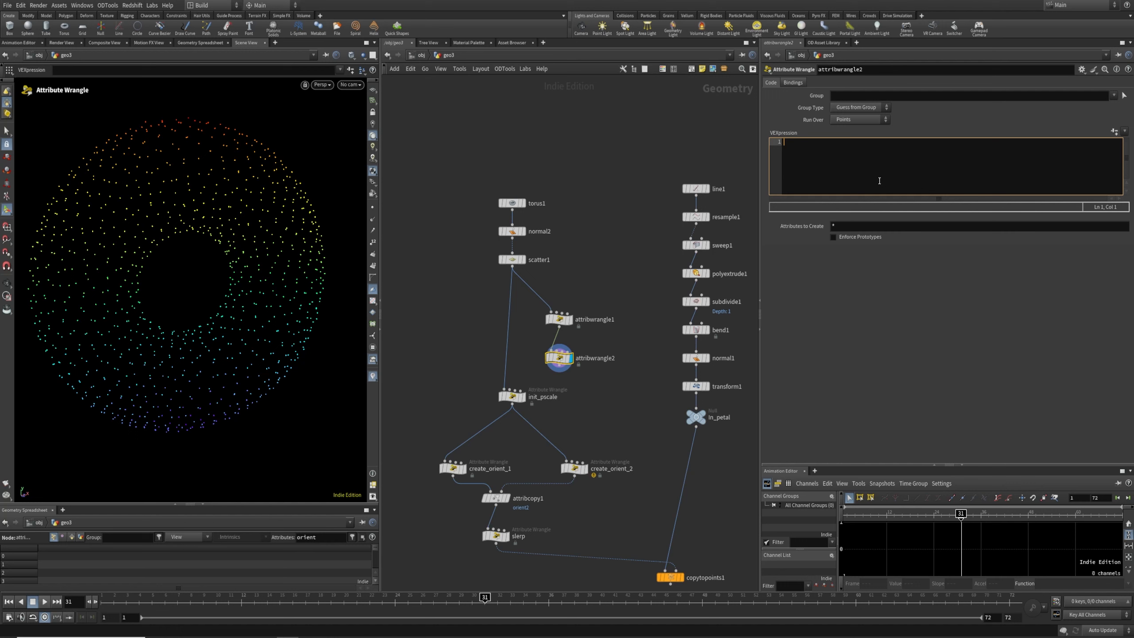
text(loat ma-)
key(BackSpace)
text(p )
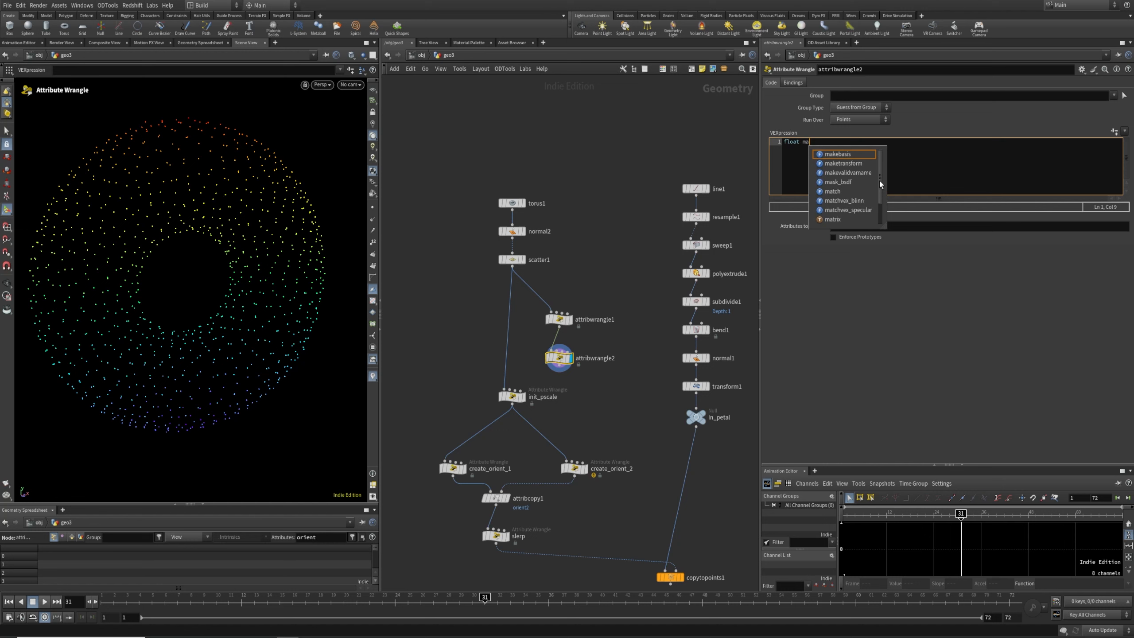
text(= f@map;)
key(Return)
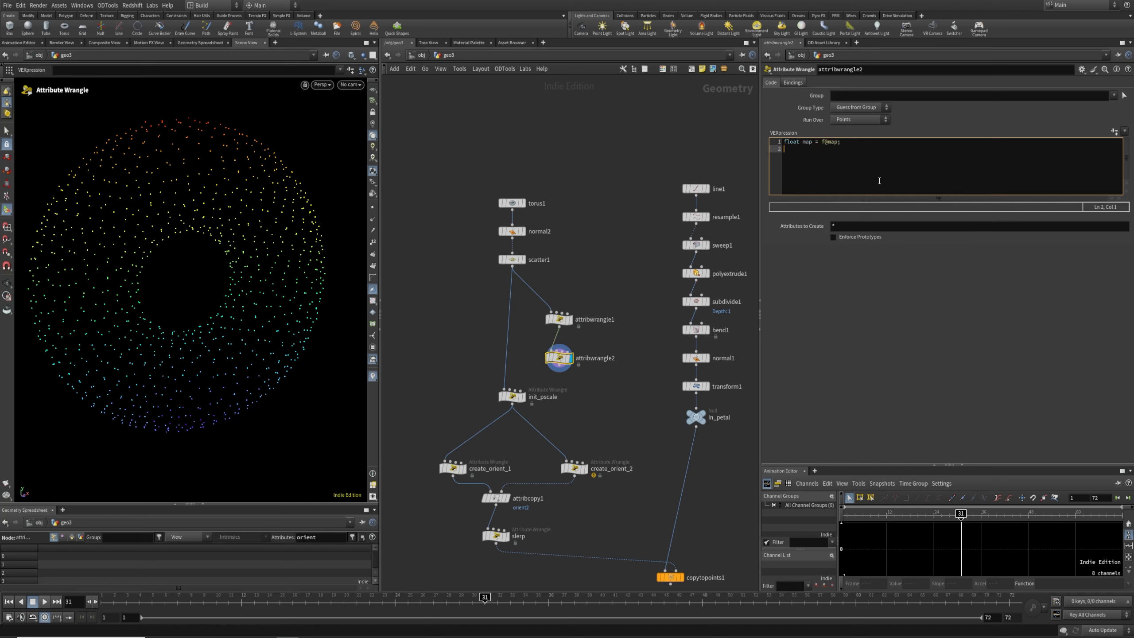
text(float p = chf("position");)
key(Return)
text(float w = chf("widht");)
key(Return)
key(Return)
key(BackSpace)
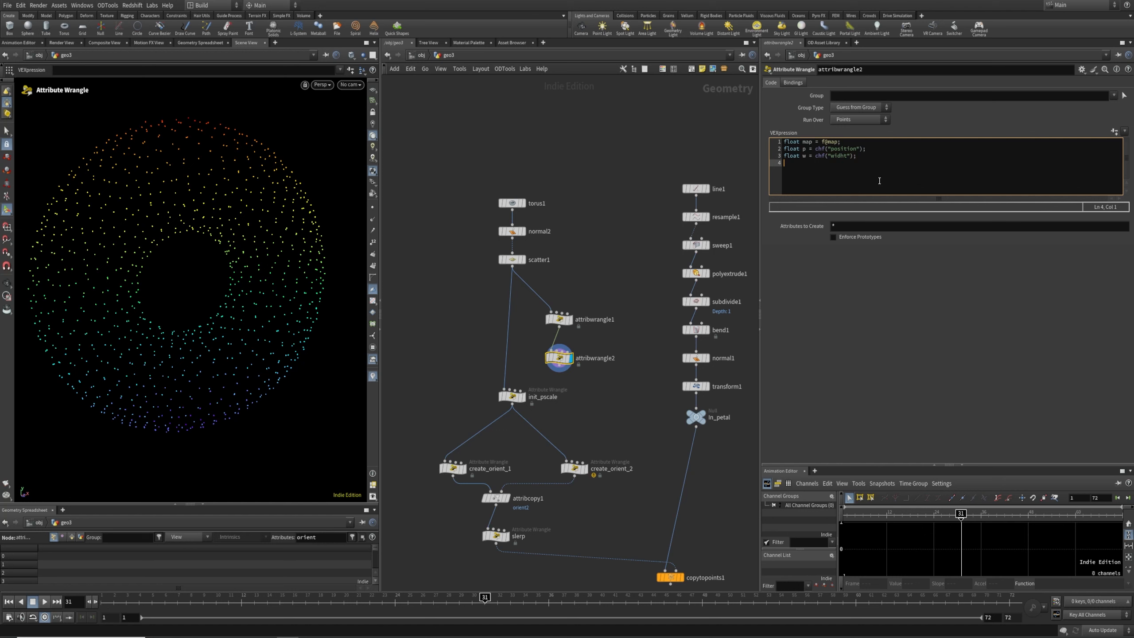
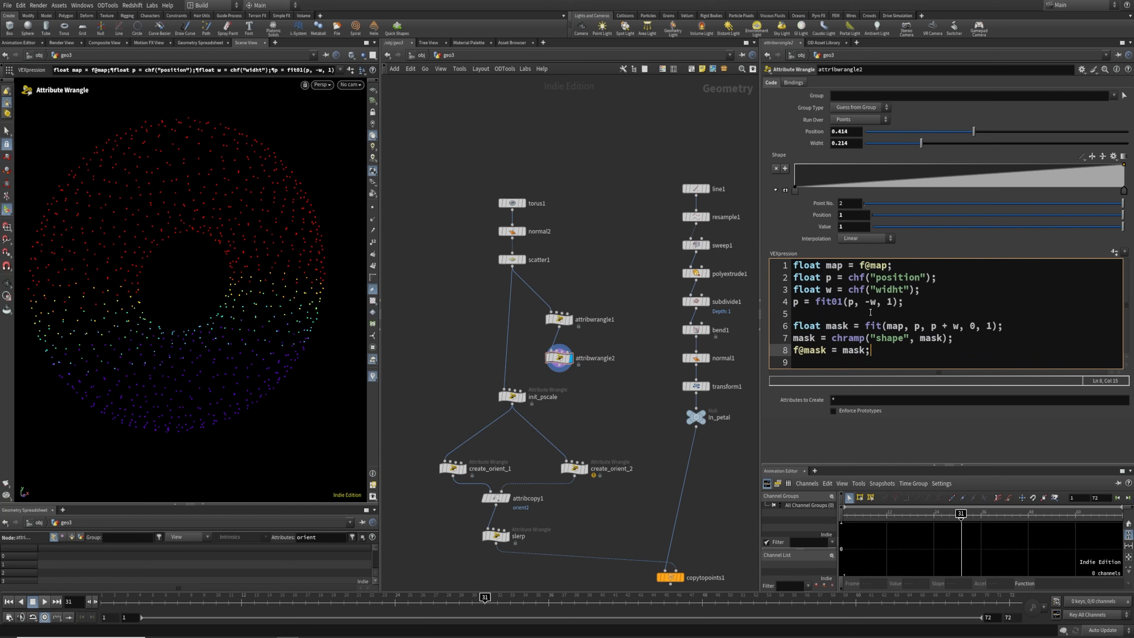
Step: Test the mask by varying attribwrangle2's Position and leave it at 0.637
key(ctrl+a)
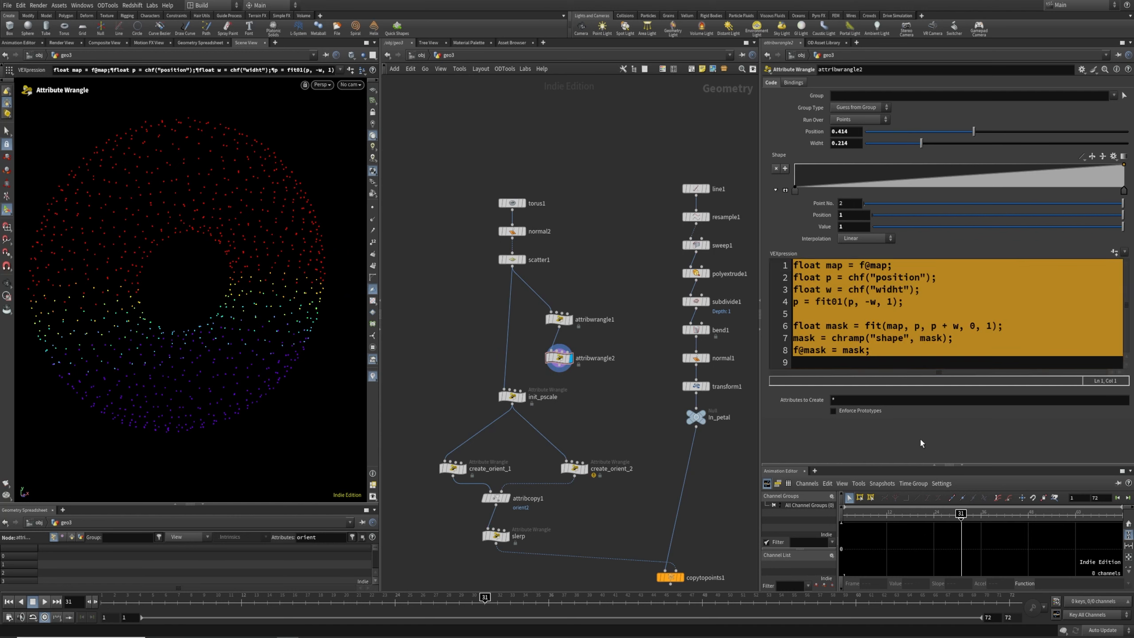
click(911, 350)
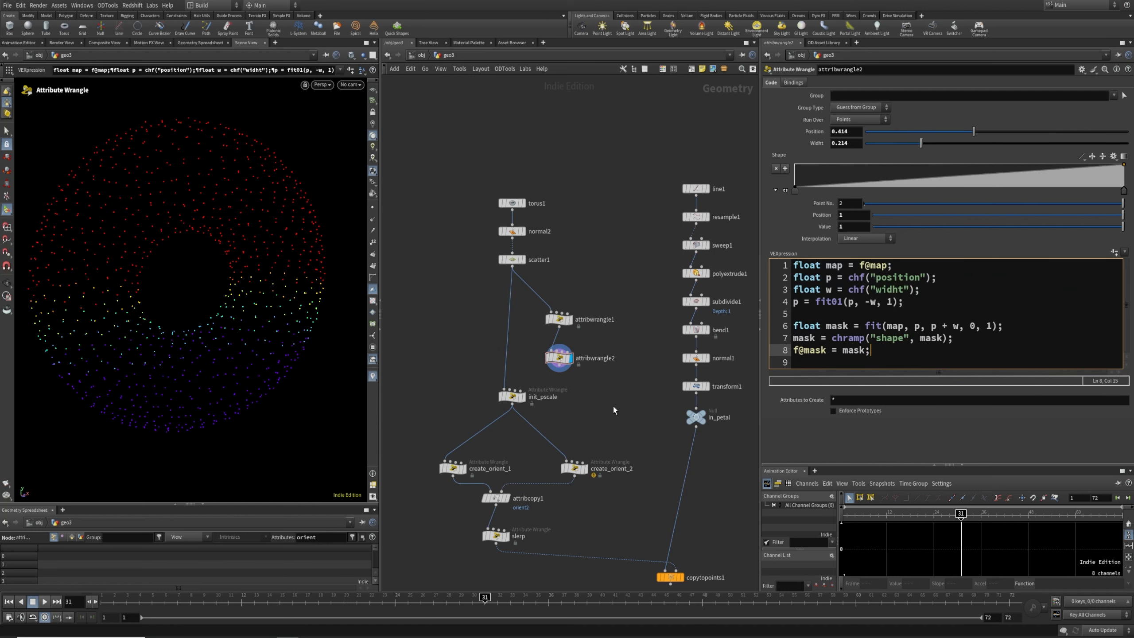
drag(974, 131, 964, 133)
drag(877, 132, 868, 170)
drag(1056, 169, 1034, 184)
Step: Rename attribwrangle2 to create_mask1
double_click(591, 363)
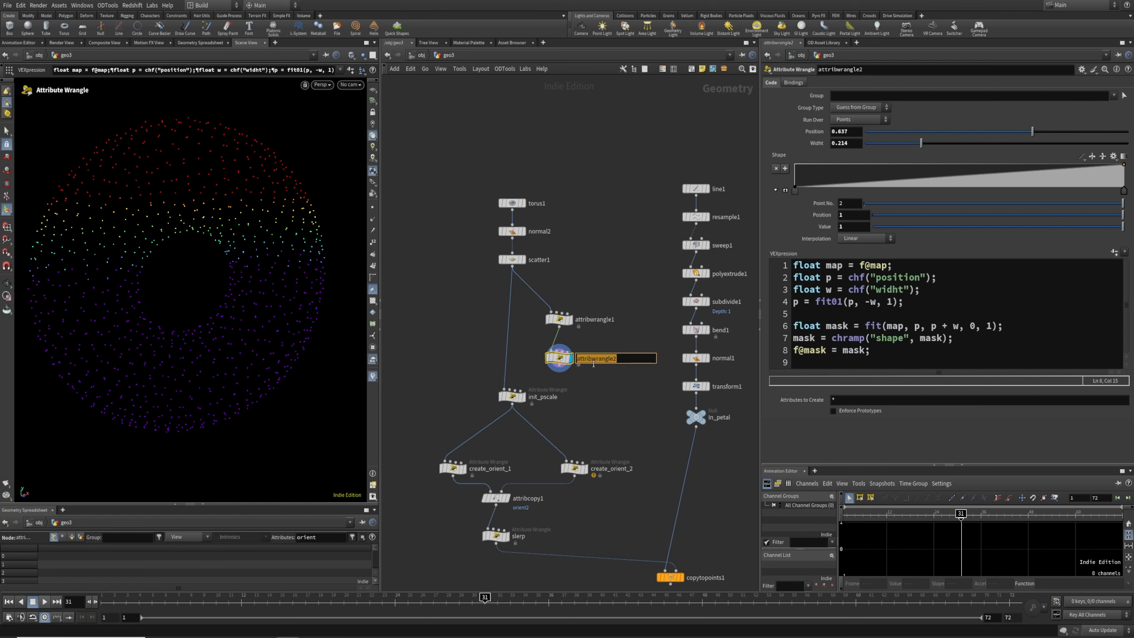
text(create_mask2)
key(BackSpace)
text(1)
key(Return)
Step: Move the node group from init_pscale through slerp down to free space below the mask wrangle
middle_drag(625, 422, 648, 215)
drag(440, 188, 621, 343)
drag(535, 191, 524, 251)
click(623, 196)
Step: Rename the mask wrangle to create_mask_for_orient
middle_drag(624, 196, 596, 316)
click(608, 271)
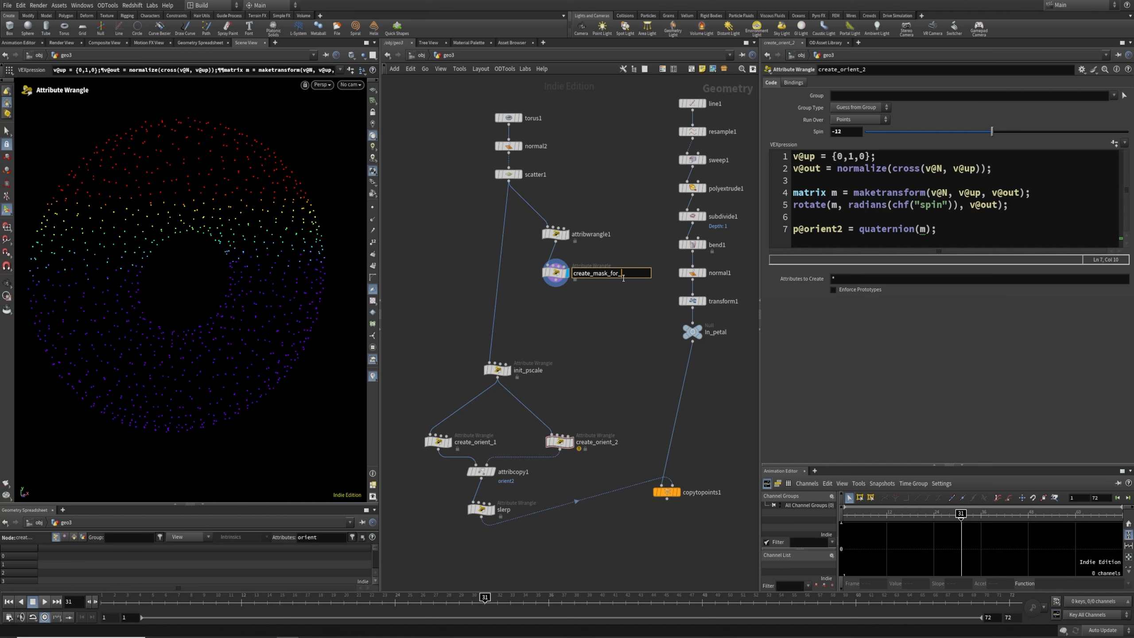
text(nt)
key(Return)
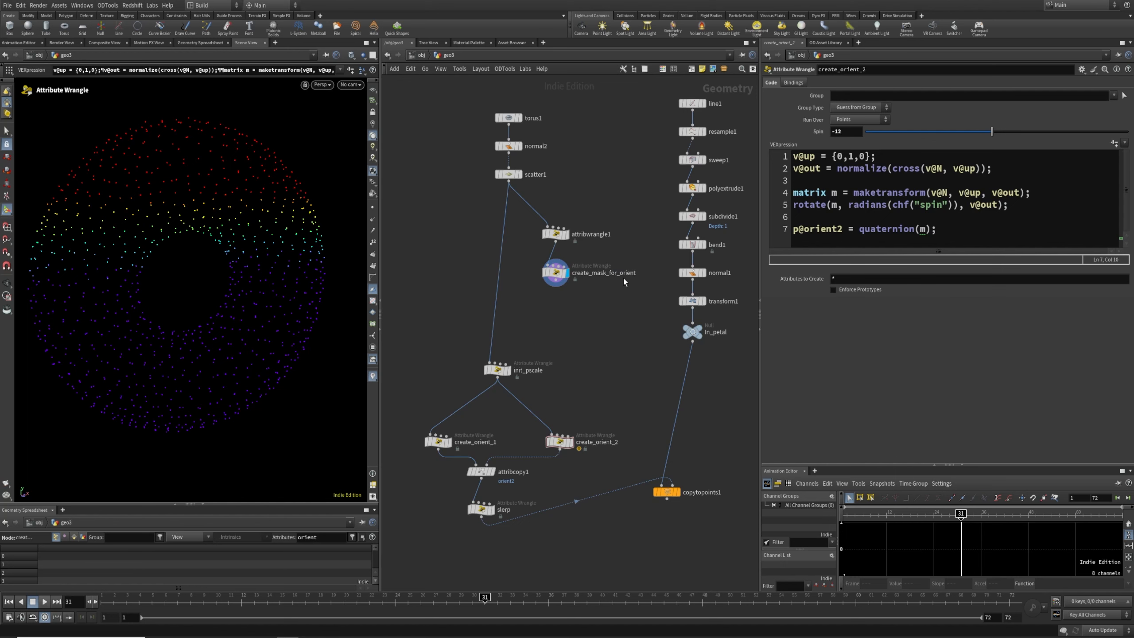
Step: Duplicate create_mask_for_orient and place the copy beside it, fed by attribwrangle1
drag(595, 313, 511, 248)
key(ctrl+c)
key(ctrl+v)
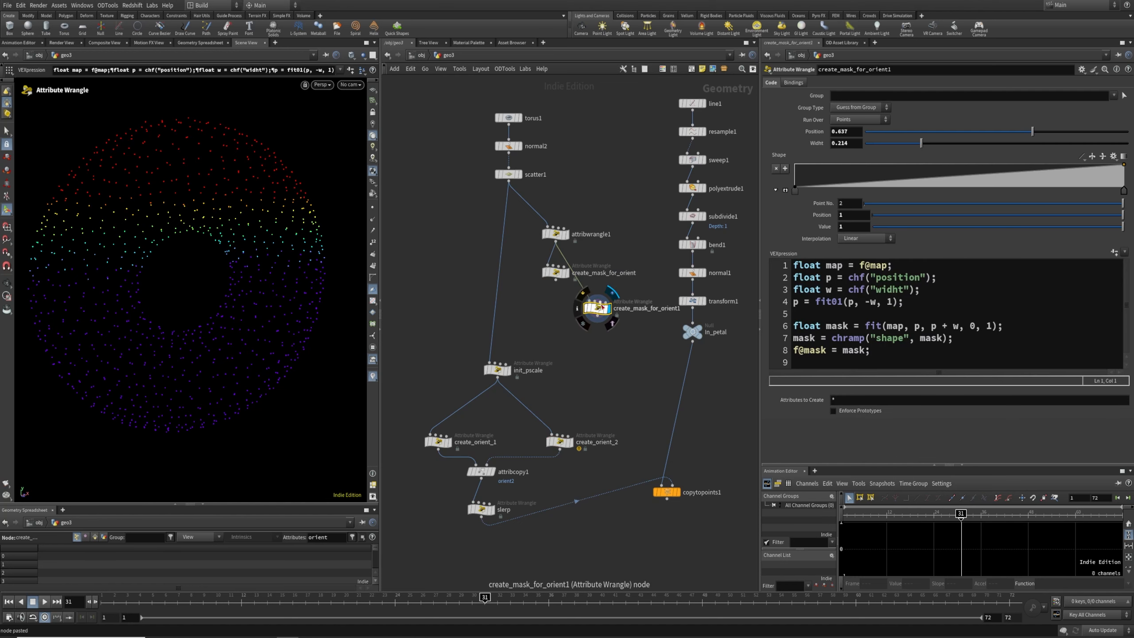
click(603, 317)
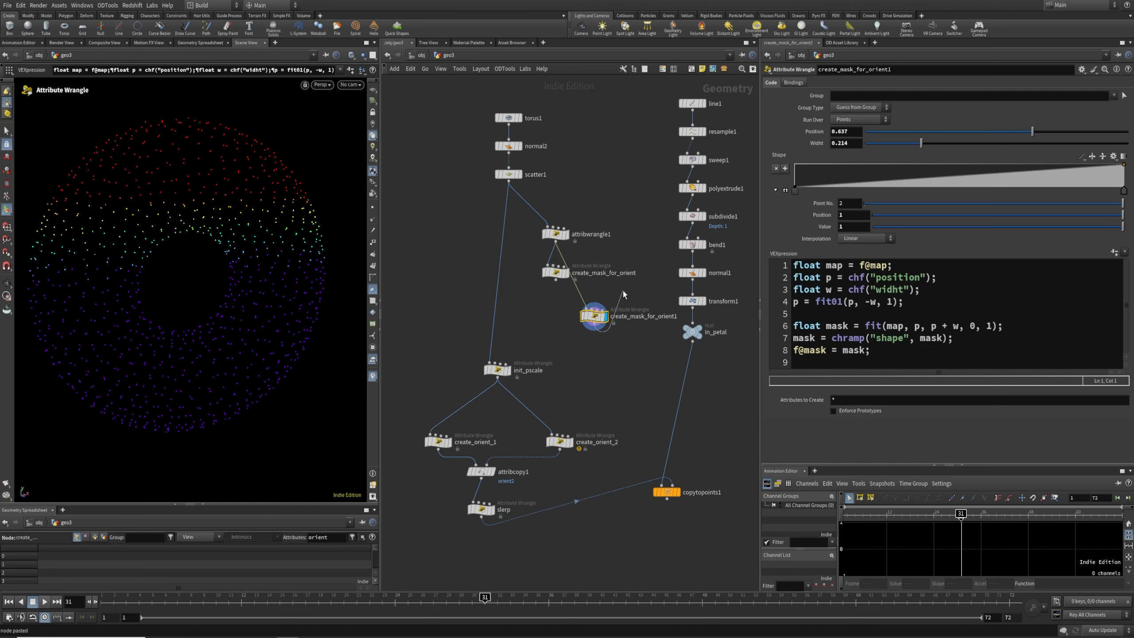
drag(592, 320, 597, 277)
Step: Rename the duplicated mask wrangle to create_mask_for_pscale and move it farther from create_mask_for_orient
double_click(678, 273)
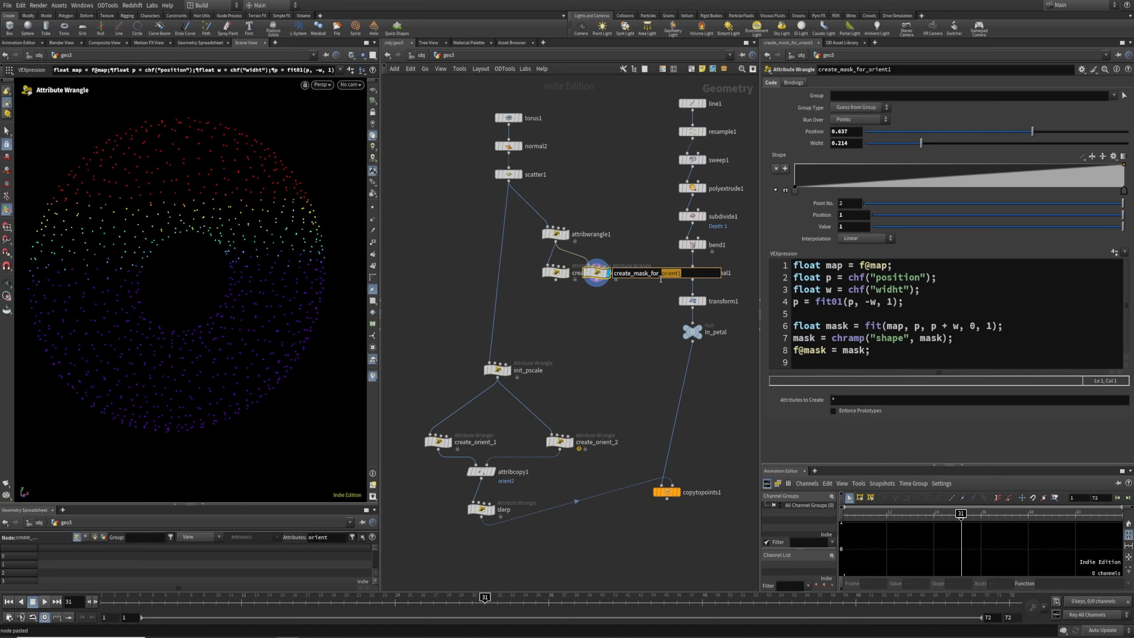
text(pscale)
key(Return)
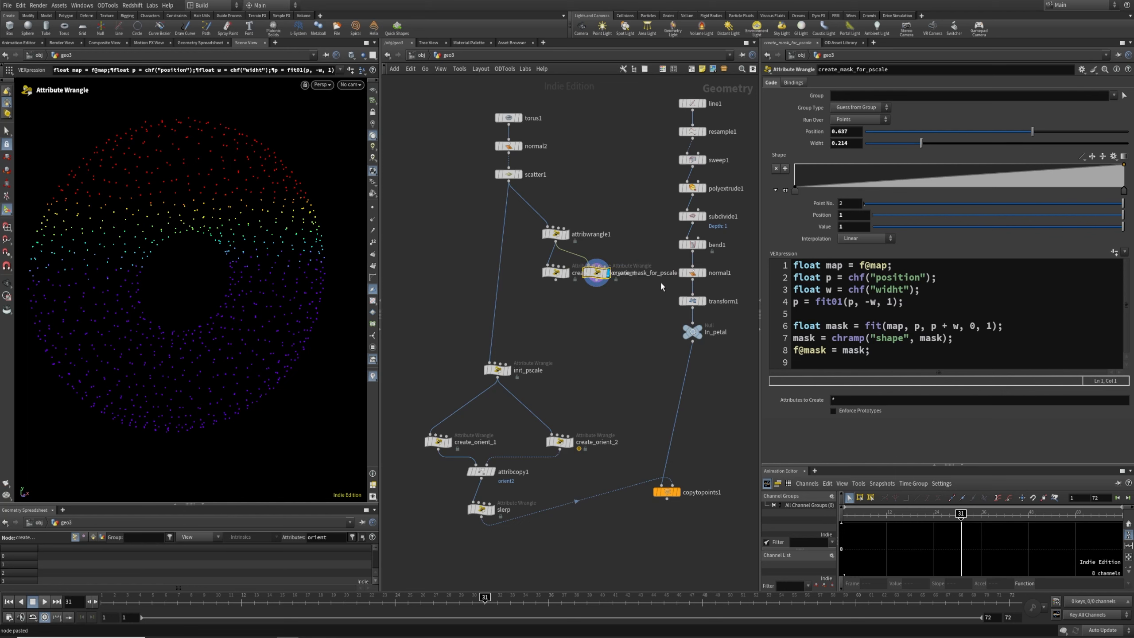
drag(599, 273, 635, 274)
Step: Move the whole torus, mask and orient node branch away from the petal node chain to make room
middle_drag(587, 329, 727, 350)
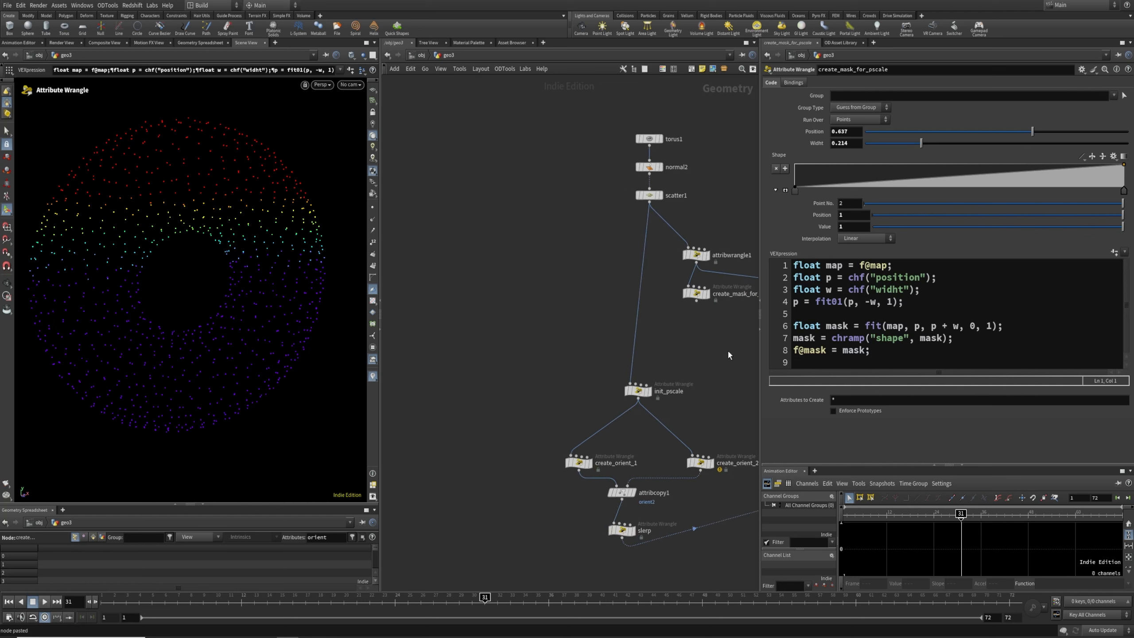
scroll(517, 314, down, 2)
drag(513, 129, 686, 487)
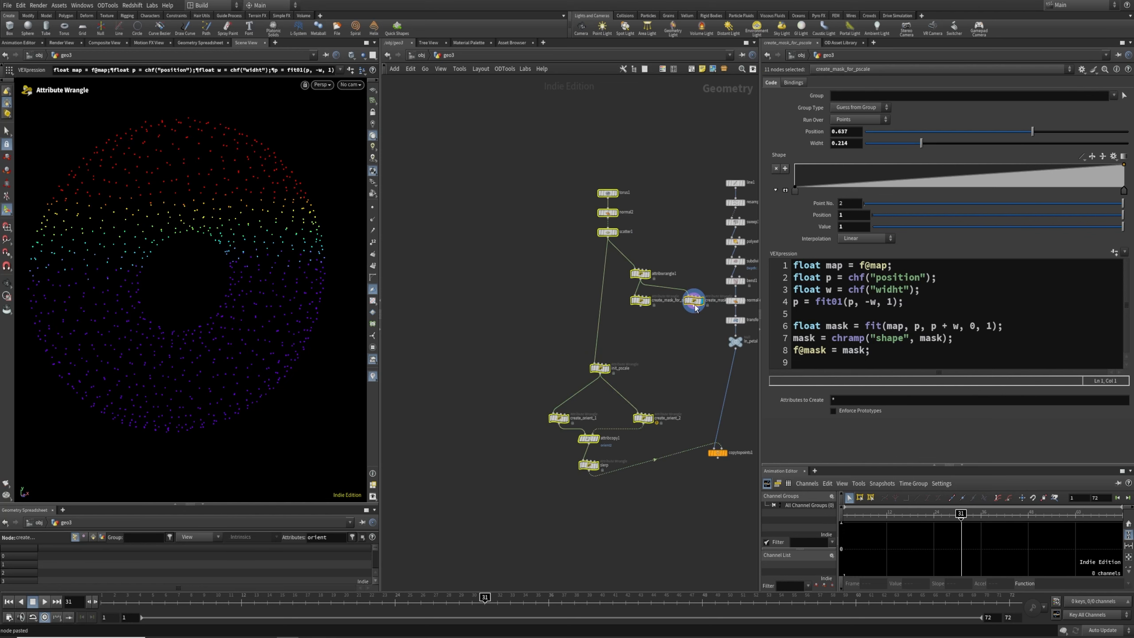
drag(694, 301, 627, 281)
click(575, 281)
Step: Display create_mask_for_orient and connect its output to the first input of init_pscale
scroll(579, 265, up, 4)
click(583, 298)
drag(516, 336, 580, 290)
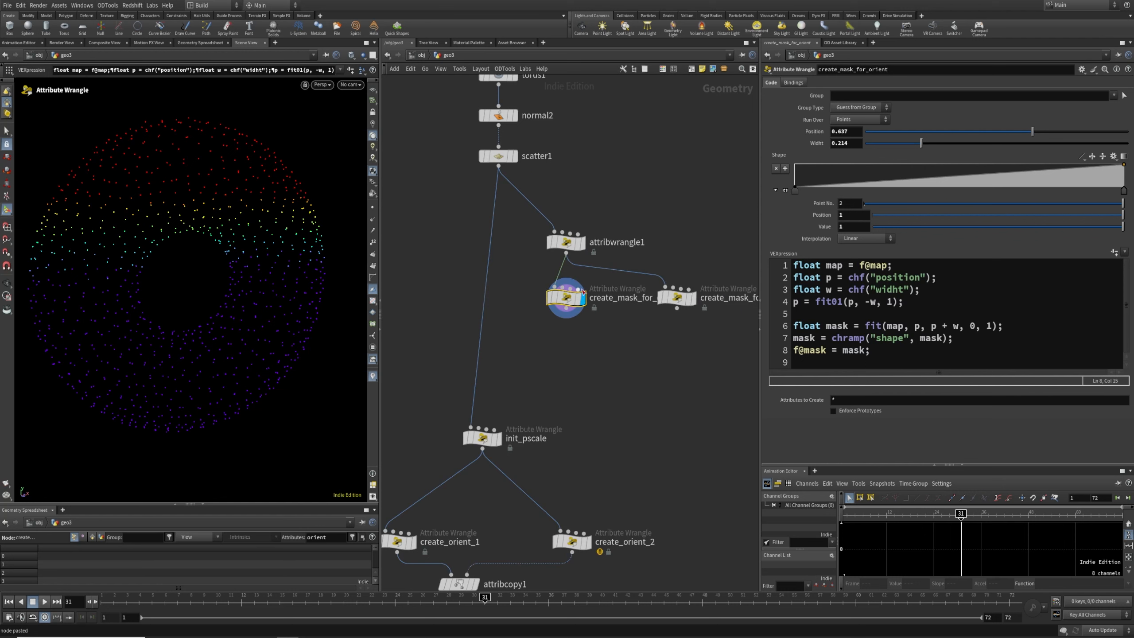
drag(568, 317, 471, 425)
drag(545, 328, 572, 295)
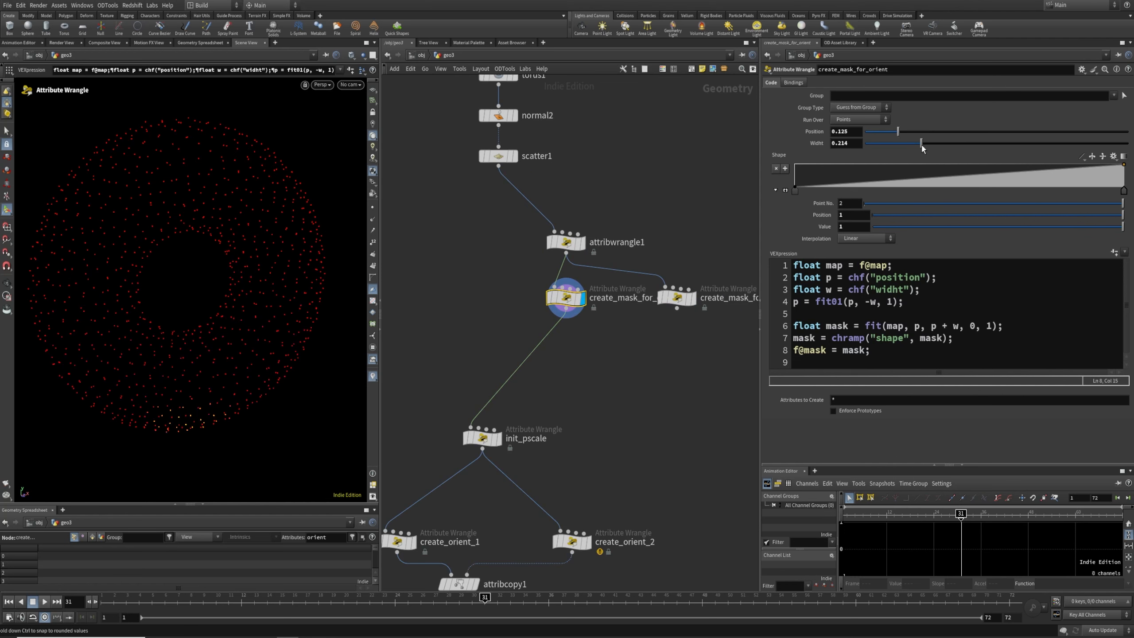
Step: Keyframe create_mask_for_orient's Position at 0 on frame 1 and at 1 on frame 72
drag(945, 148, 848, 151)
drag(125, 602, 104, 603)
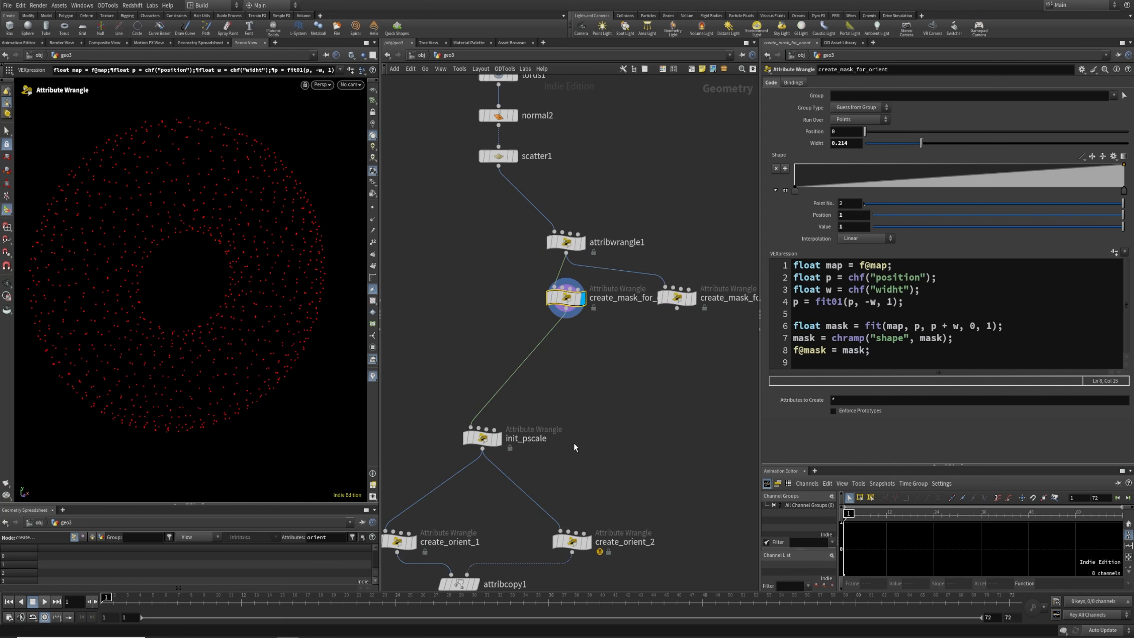
alt+click(849, 132)
drag(999, 602, 1011, 603)
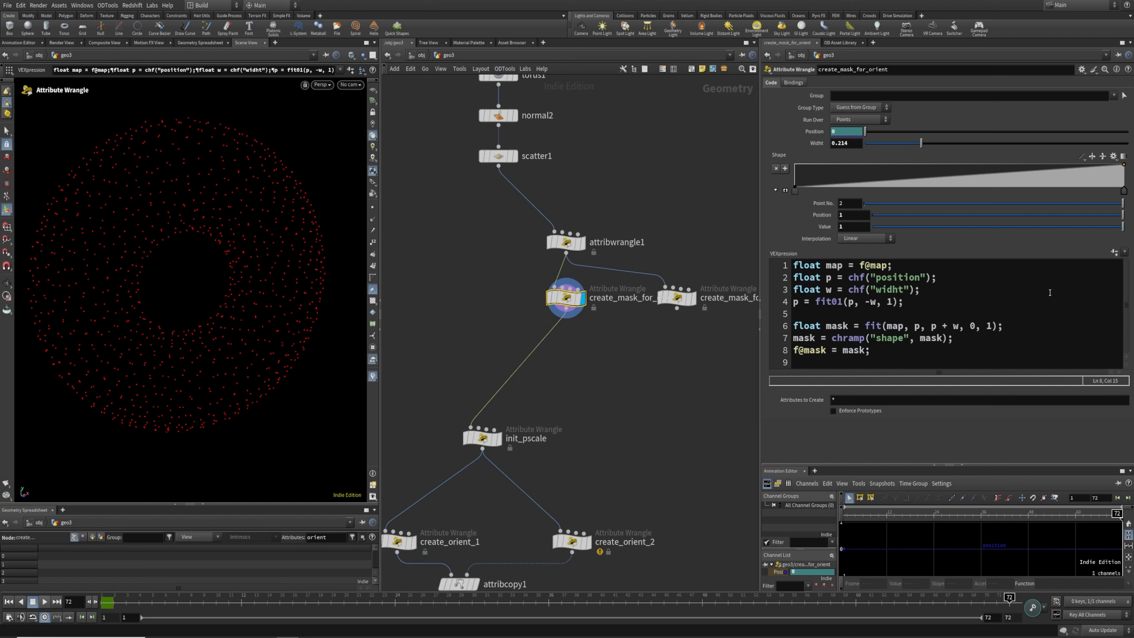
drag(978, 134, 1130, 133)
alt+click(847, 132)
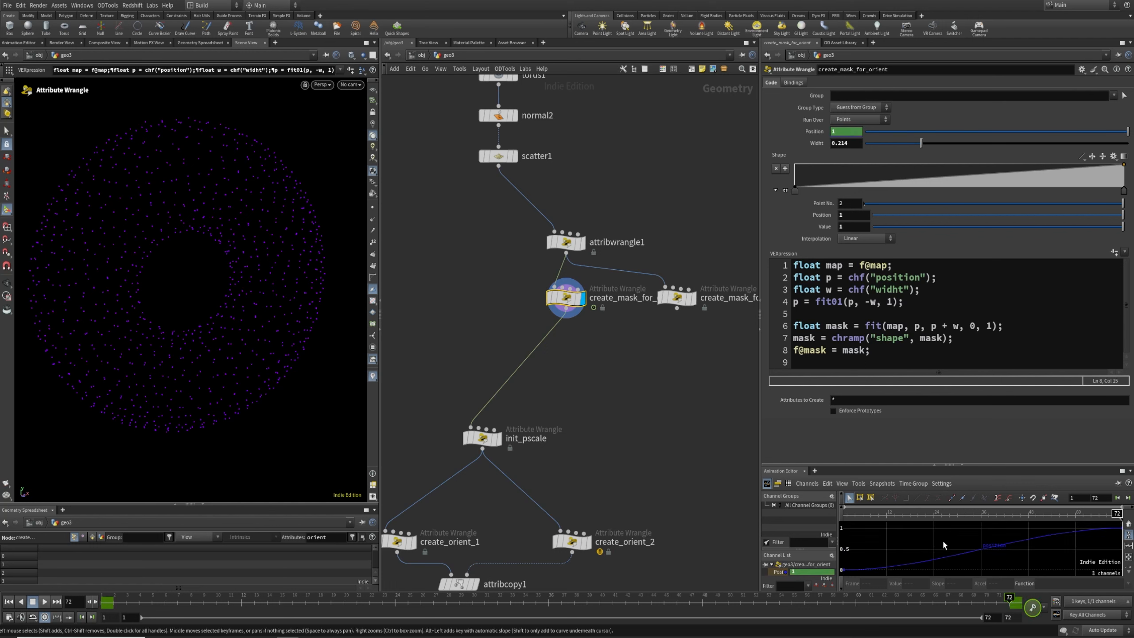
Step: Reshape the Position animation curve by adjusting the tangents of its first and last keys, steepening the start
click(844, 570)
drag(936, 570, 904, 544)
click(1122, 528)
drag(1029, 529, 1046, 554)
click(894, 546)
drag(907, 541, 897, 540)
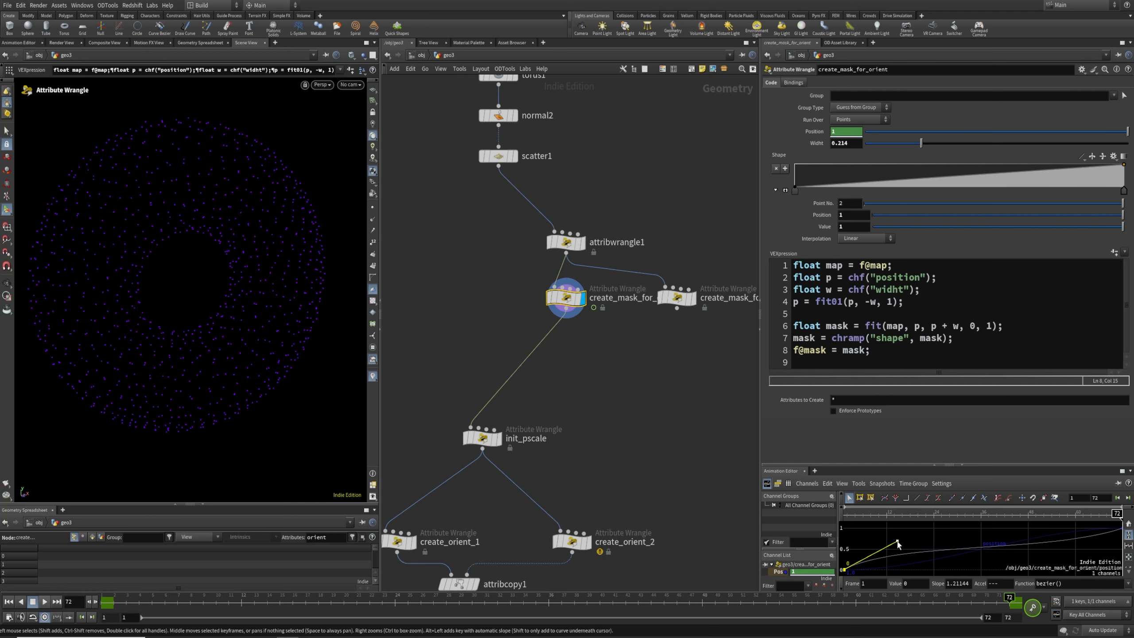
Step: Display attribwrangle1 and move create_mask_for_orient down to leave a gap between the two nodes
click(620, 455)
middle_drag(599, 304, 606, 449)
middle_drag(594, 500, 504, 395)
click(504, 277)
drag(492, 331, 471, 384)
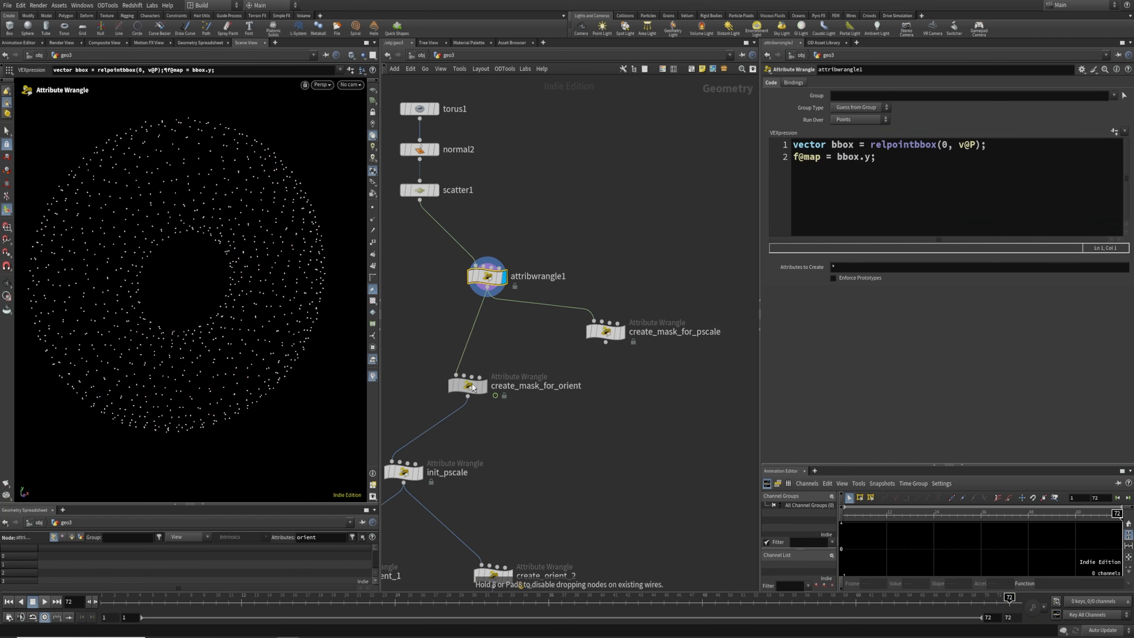
click(469, 385)
Step: Add an Attribute VOP and insert it into the wire between attribwrangle1 and create_mask_for_orient
click(502, 333)
key(Tab)
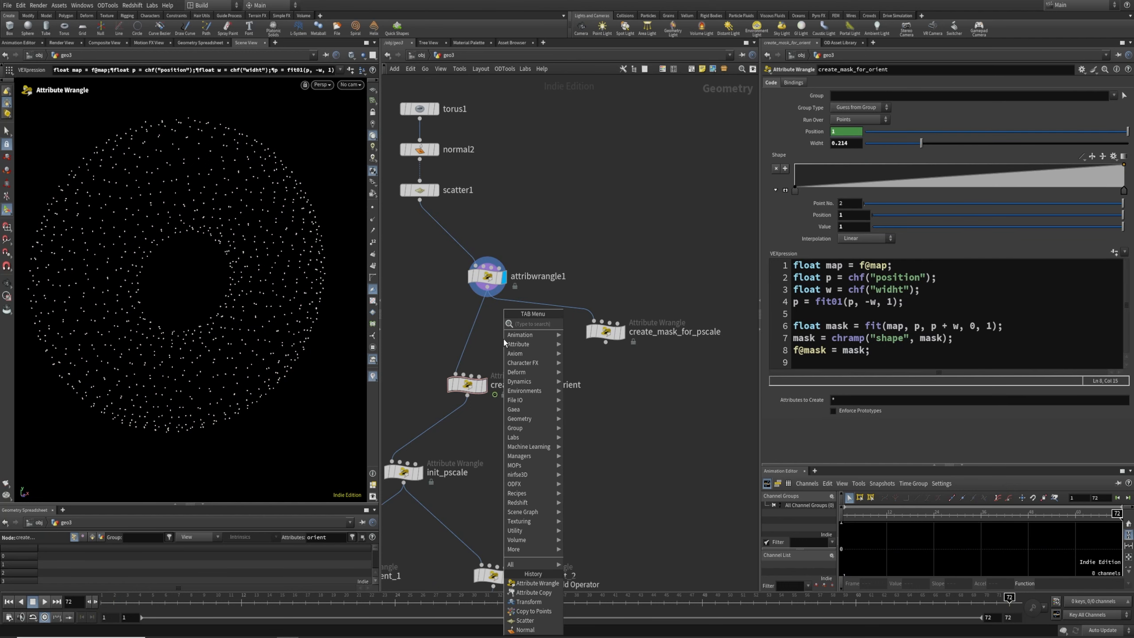
text(attvop)
key(Return)
click(504, 338)
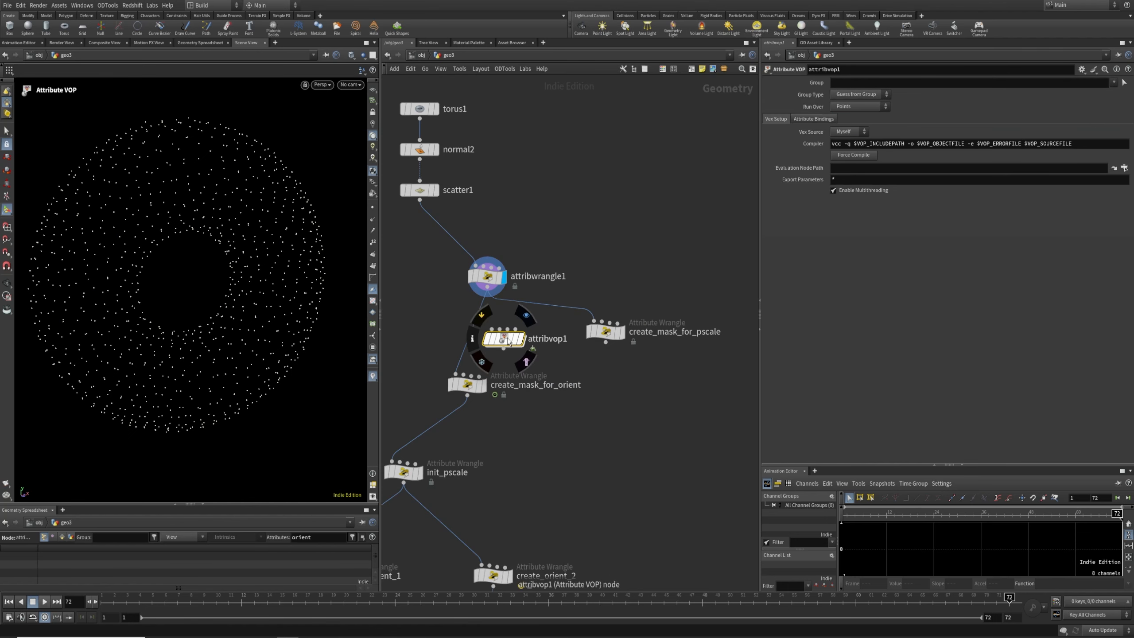
drag(503, 338, 478, 332)
Step: Display attribvop1 and rename attribwrangle1 to create_map
click(552, 276)
double_click(552, 275)
text(create)
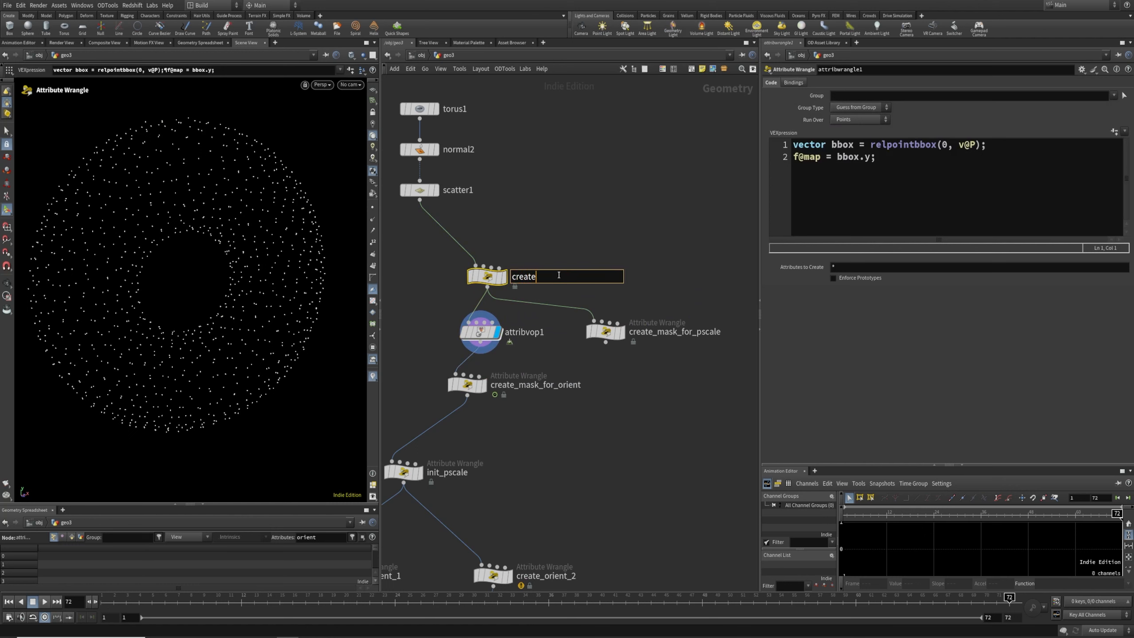
text(_map)
key(Return)
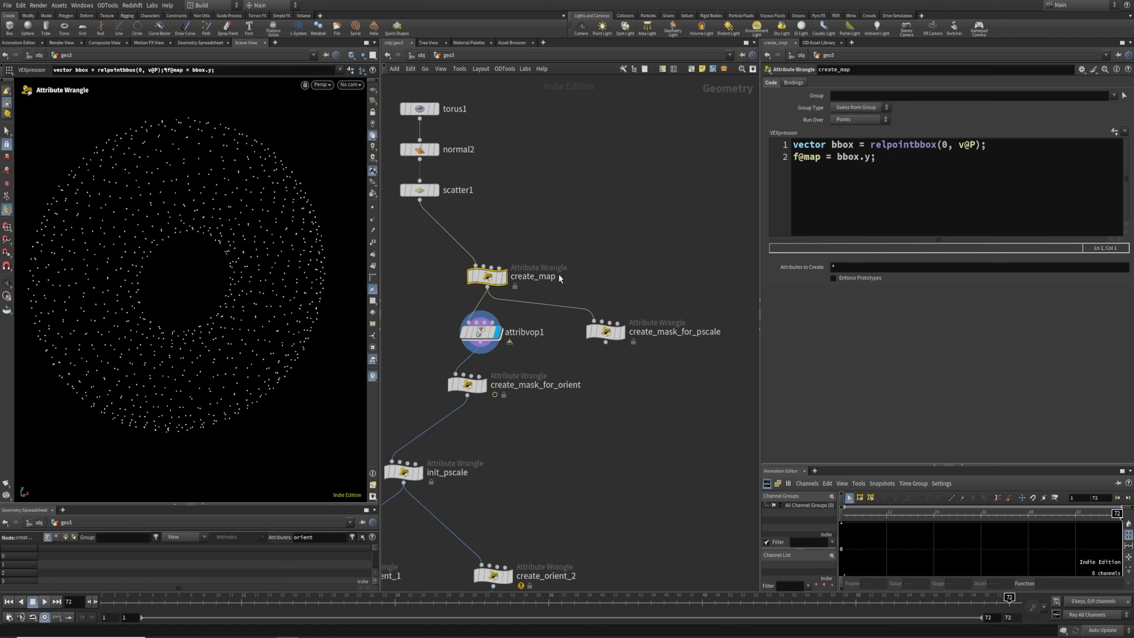
Step: Open the network inside attribvop1 and spread its global parameters and output nodes apart
double_click(480, 332)
drag(476, 304, 434, 277)
drag(660, 230, 734, 268)
Step: Add an Anti-Aliased Noise node and a Fit Range node between the global parameters and output nodes
key(Tab)
text(aano)
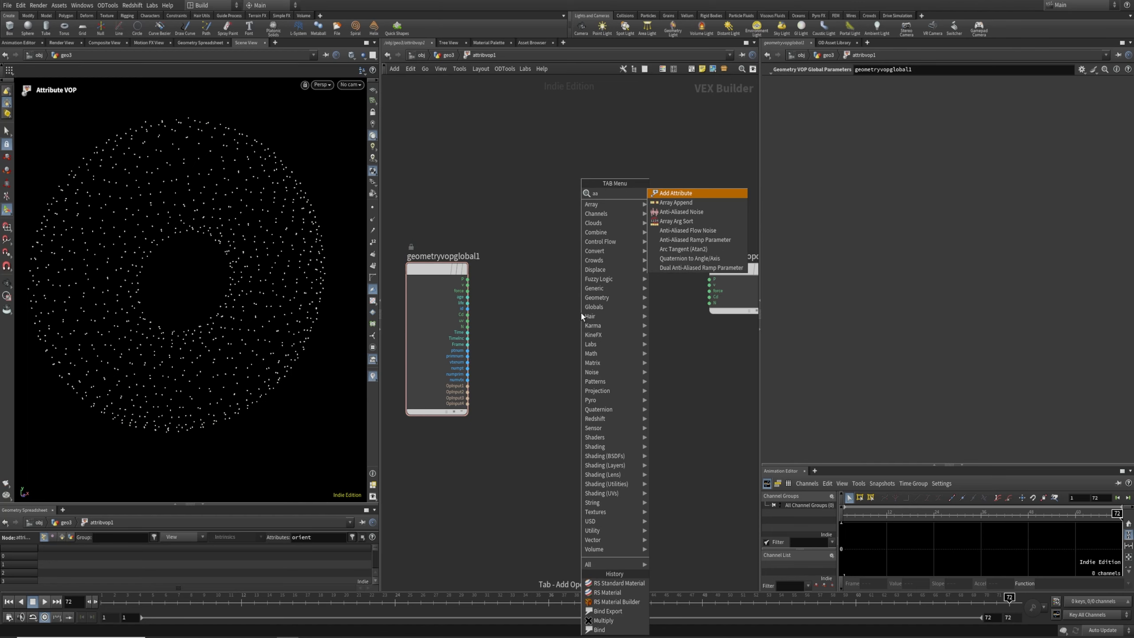
key(Return)
click(581, 317)
key(Tab)
text(fit)
key(Return)
click(581, 316)
Step: Add a Ramp Parameter node and a Bind node to the attribvop1 network
key(Tab)
text(ramp)
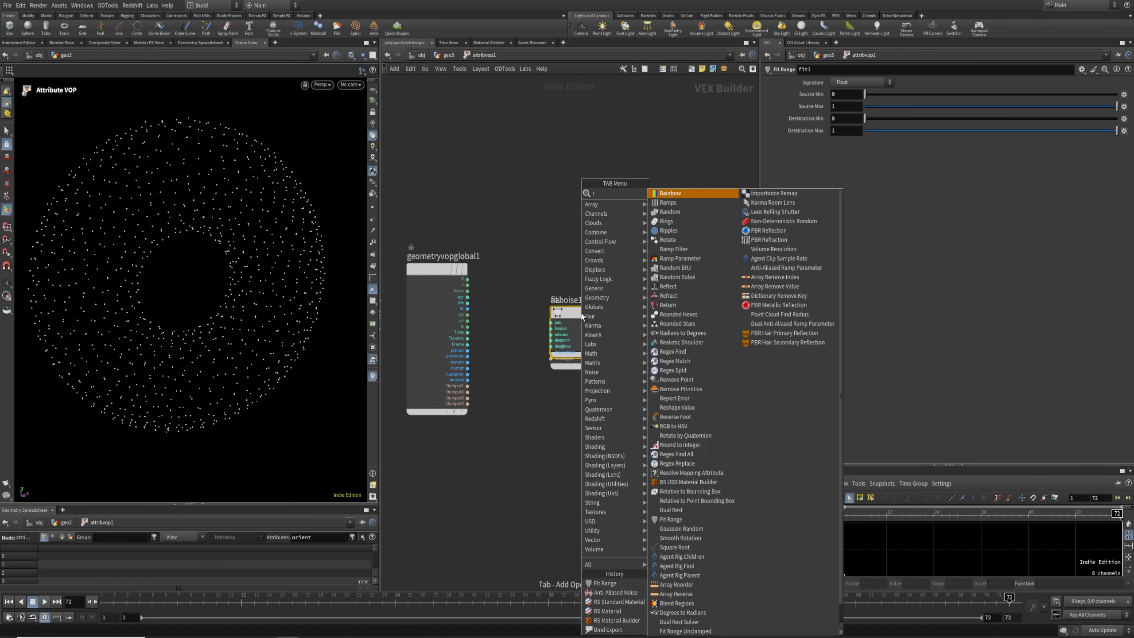
key(Return)
click(581, 315)
key(Tab)
text(bind)
key(Return)
click(582, 316)
key(Tab)
key(Escape)
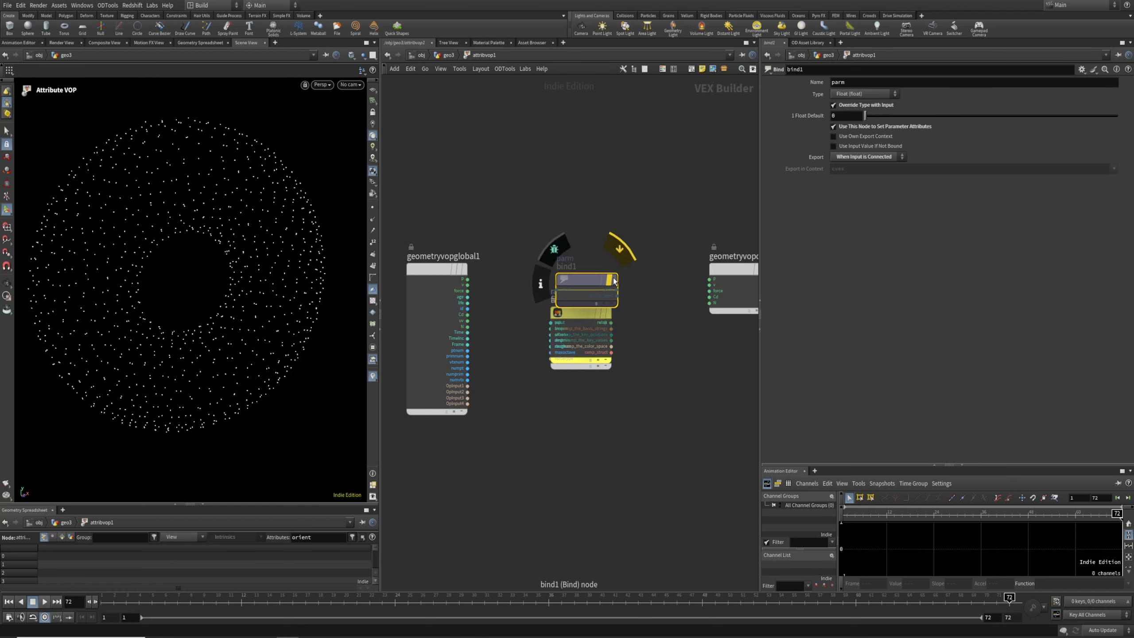
Step: Add a second Bind node to the network and set its attribute name to map
drag(587, 315, 592, 280)
key(Tab)
text(bind)
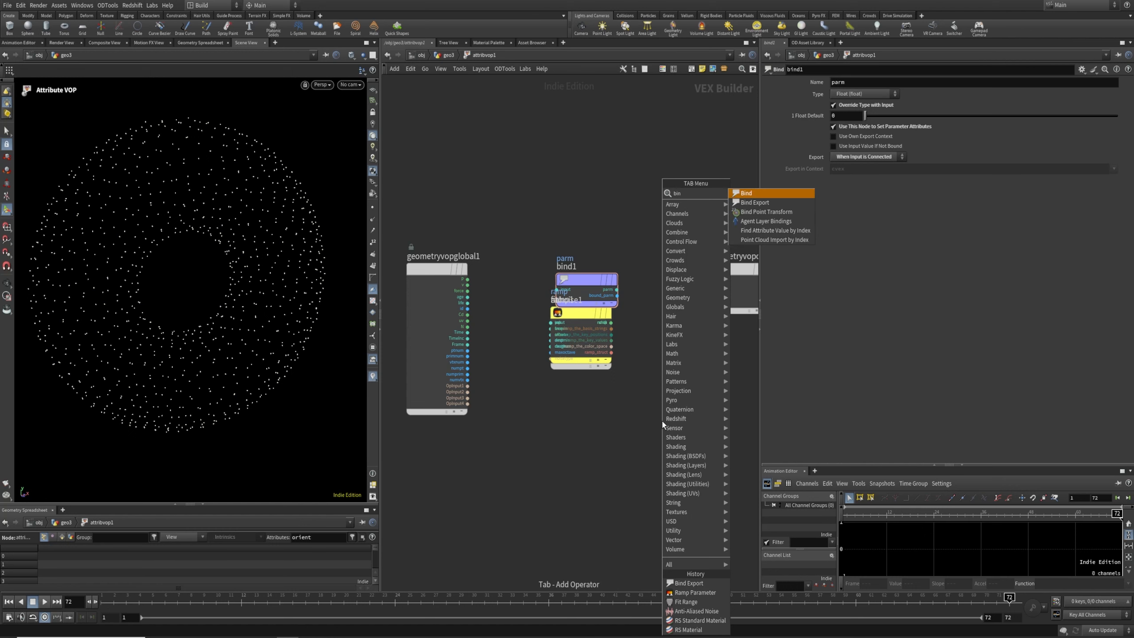
key(Return)
click(663, 424)
click(886, 83)
text(map)
key(Return)
Step: Delete the unused parm bind node and spread the stacked ramp, noise and fit nodes apart between the global parameters and output
middle_drag(674, 310, 511, 244)
scroll(538, 246, down, 3)
drag(550, 229, 650, 232)
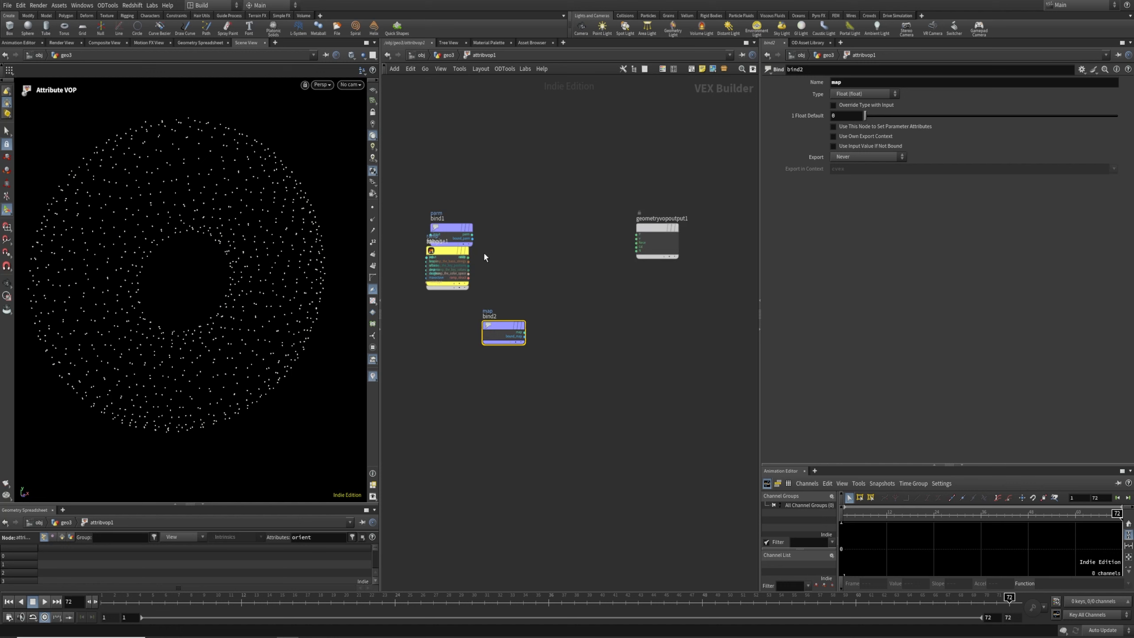
middle_drag(483, 252, 610, 289)
drag(576, 264, 671, 237)
click(672, 245)
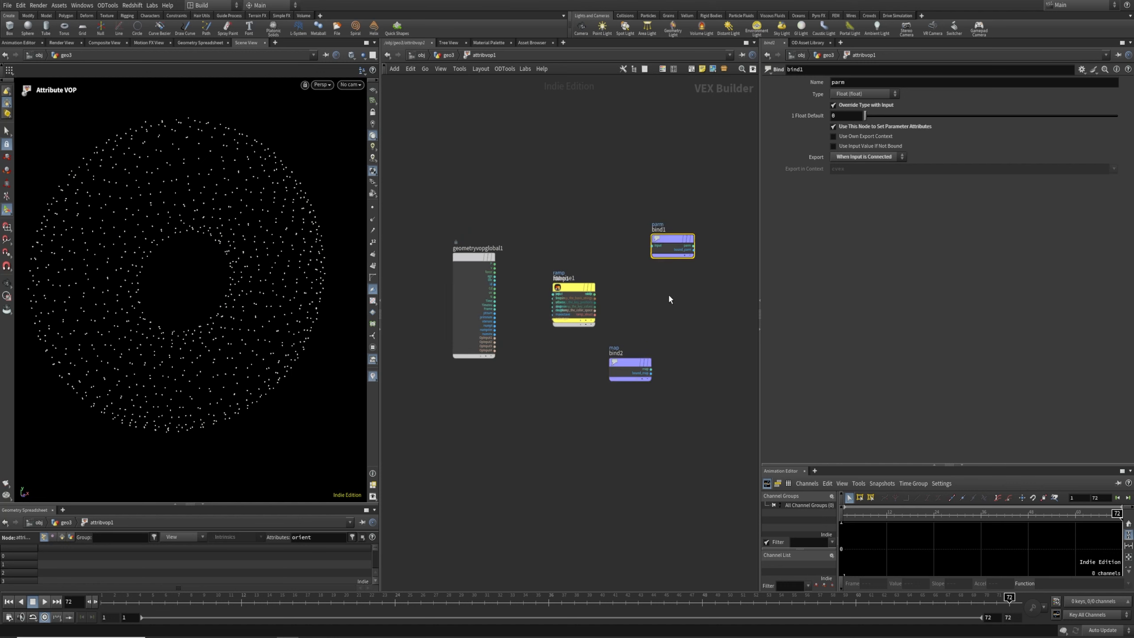
key(Delete)
drag(578, 286, 674, 266)
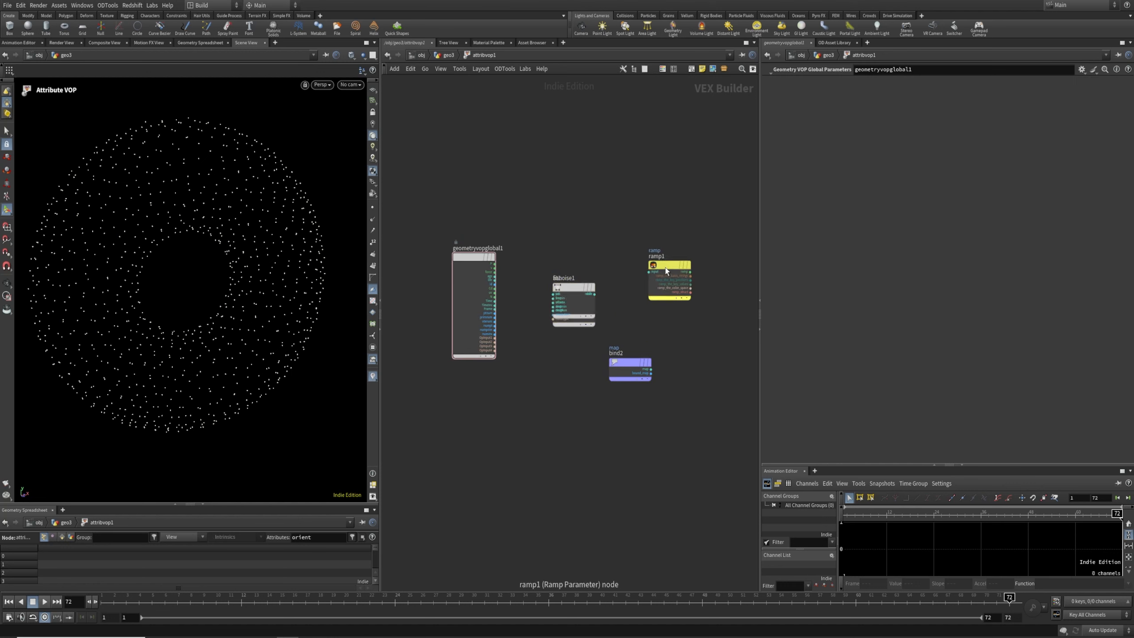
mouse_move(572, 289)
mouse_down()
mouse_move(624, 289)
mouse_move(515, 252)
mouse_move(576, 284)
mouse_up()
Step: Wire P through aanoise1 into fit1's value input and set its source range to -0.5 and 0.5
scroll(516, 268, up, 5)
middle_drag(682, 232, 531, 191)
drag(514, 244, 577, 262)
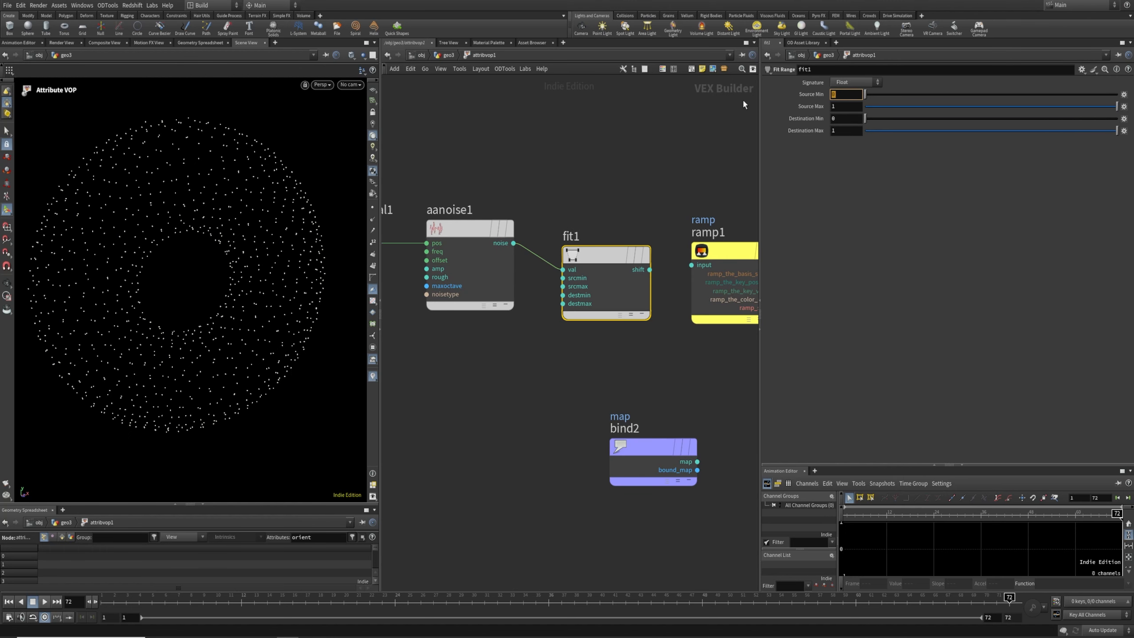
text(-.5)
key(Tab)
text(.5)
key(Return)
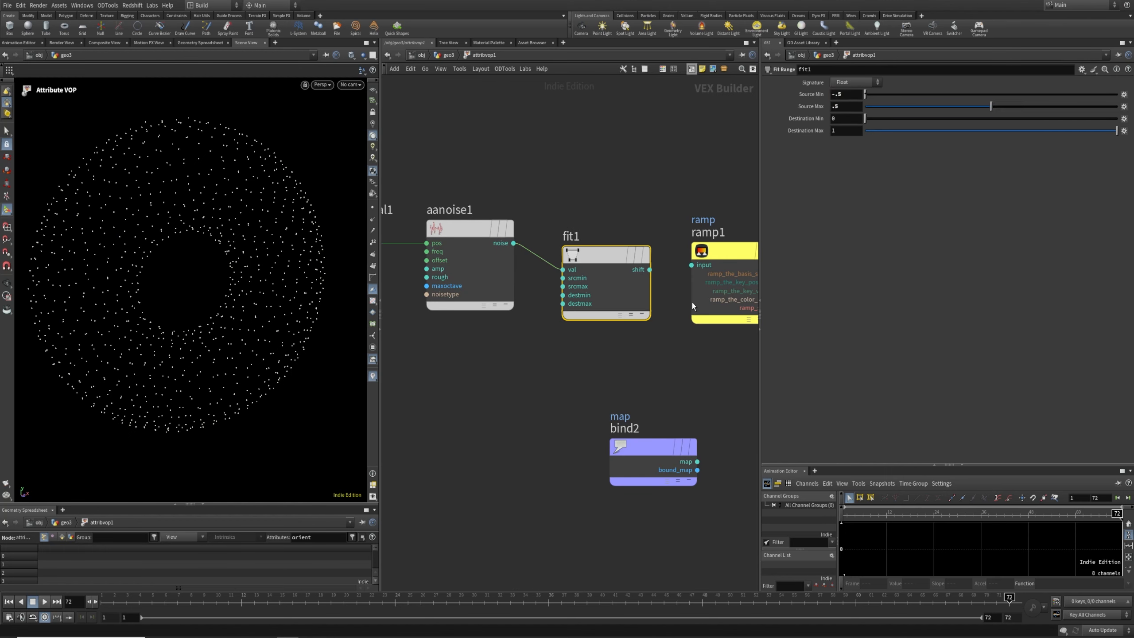
Step: Feed fit1 into ramp1, set the ramp type to Spline Ramp (float), and make room before the geometry output node
middle_drag(692, 303, 509, 349)
drag(467, 316, 509, 311)
click(549, 298)
click(862, 117)
click(857, 126)
drag(468, 491, 562, 457)
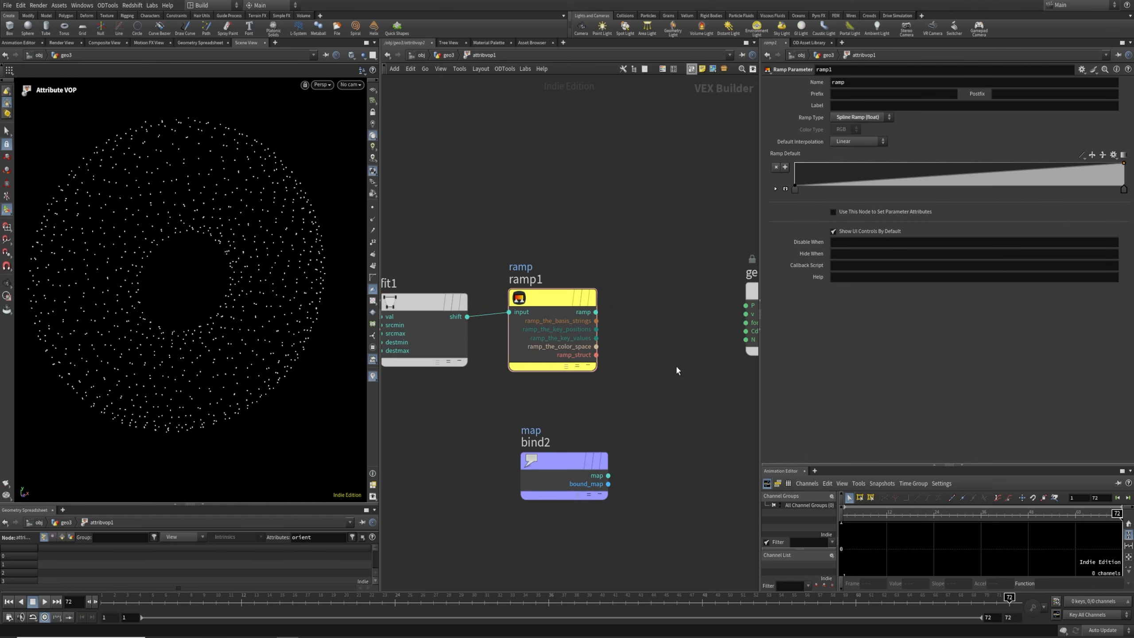
middle_drag(676, 368, 585, 366)
drag(686, 288, 704, 222)
Step: Add a Multiply node and connect the ramp output and the map bind to its first two inputs
key(Tab)
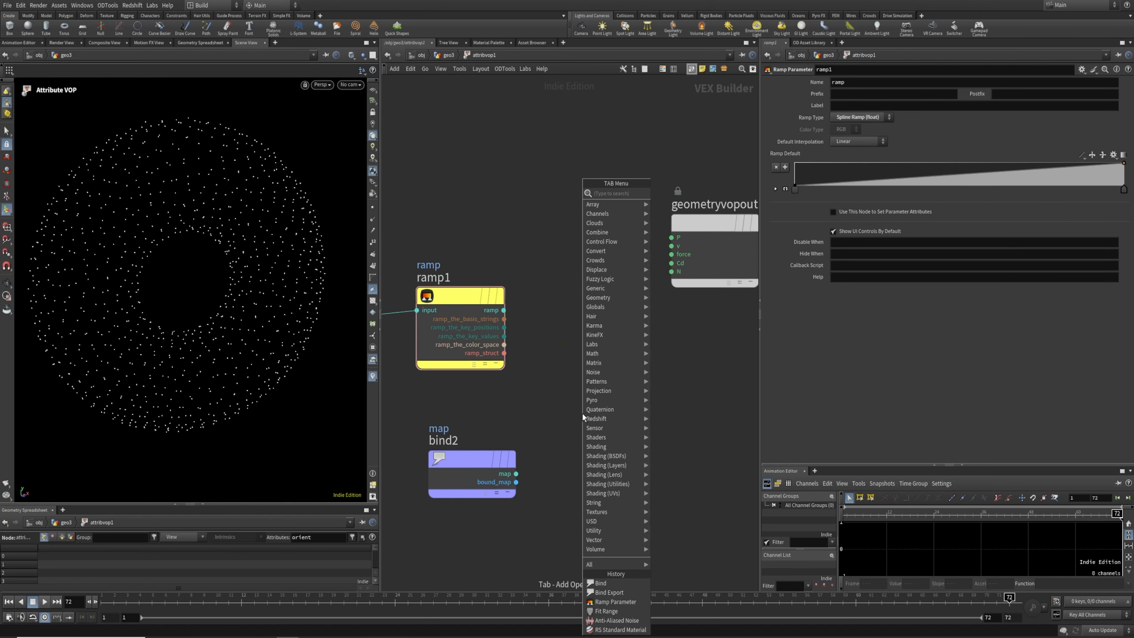
text(mul)
key(Return)
click(582, 414)
drag(583, 414, 625, 318)
drag(504, 310, 580, 331)
drag(516, 474, 580, 341)
Step: Add a Bind Export node fed by the multiply product and name its attribute noise
middle_drag(691, 392, 584, 403)
drag(530, 331, 649, 357)
text(bind)
key(Return)
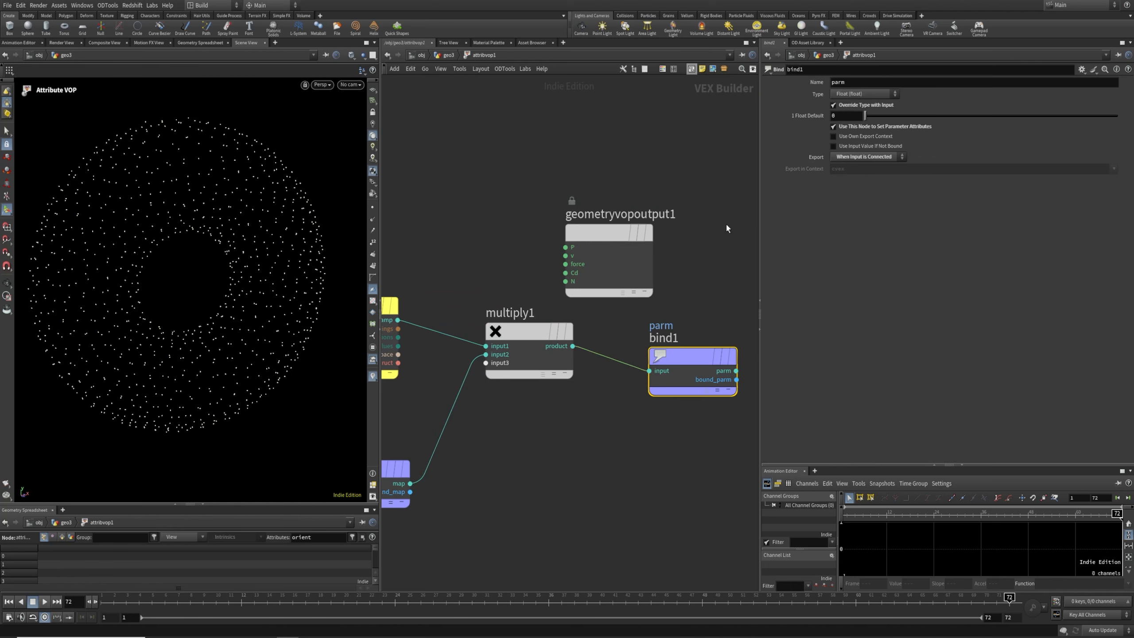
double_click(858, 84)
text(noise)
key(Return)
Step: Add another Bind Export fed by the multiply product, name it map, and return to the geo3 level
drag(603, 423, 653, 513)
text(binde)
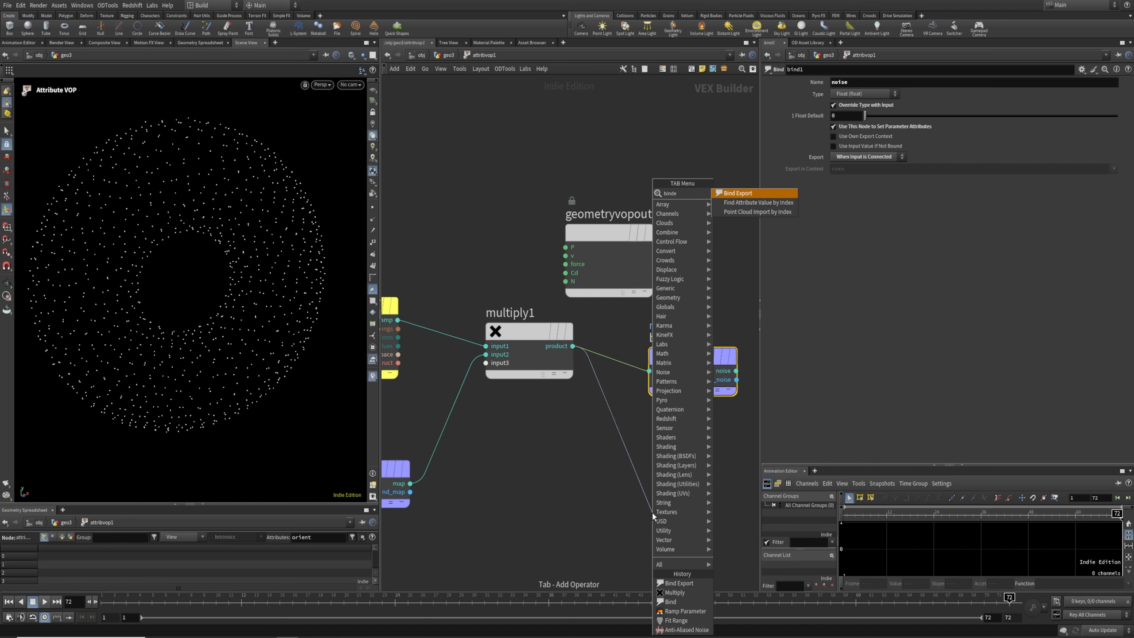
key(Return)
double_click(860, 83)
text(map)
key(Return)
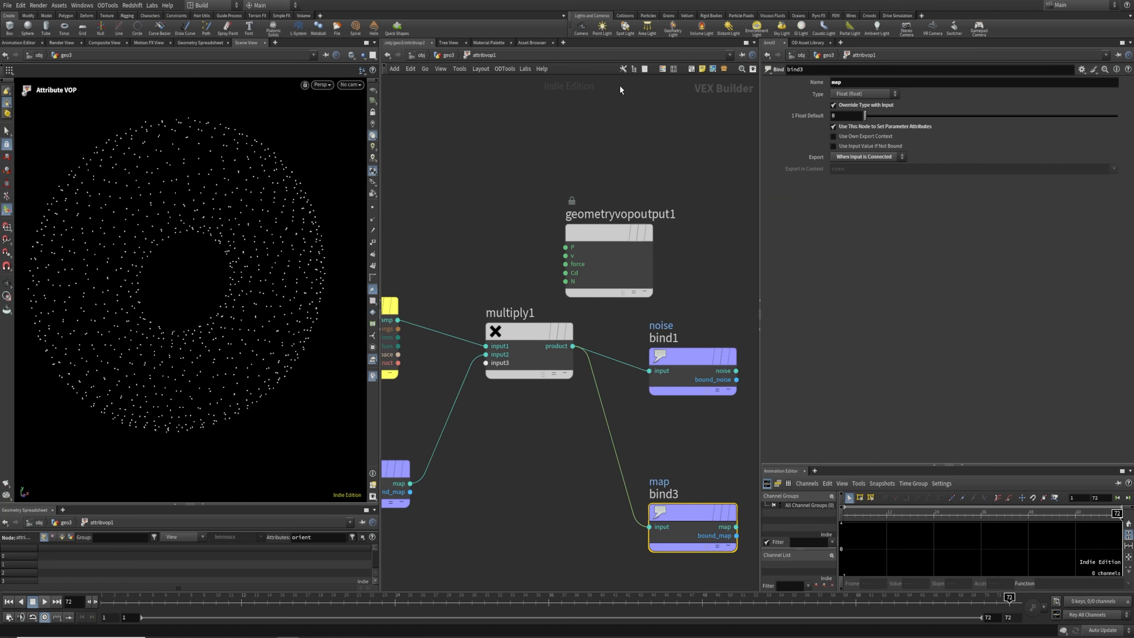
click(442, 55)
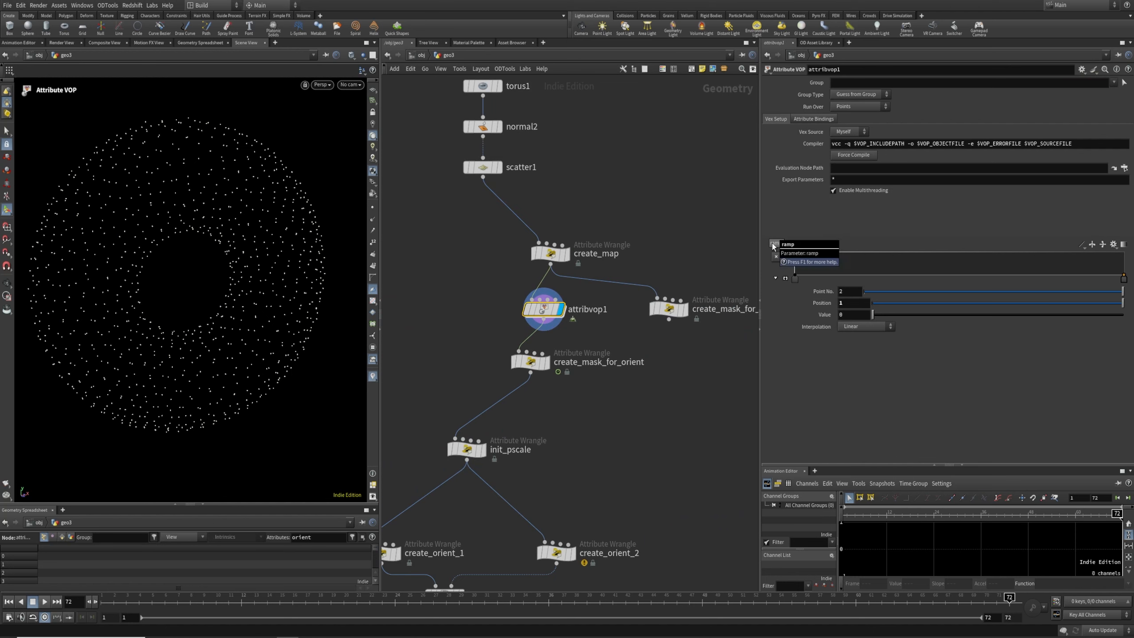
Step: Create input parameters for the aanoise1 node inside attribvop1 and return to the geo3 level
double_click(549, 306)
middle_drag(679, 405, 725, 395)
scroll(464, 355, down, 1)
middle_drag(418, 380, 647, 366)
click(548, 245)
right_click(549, 248)
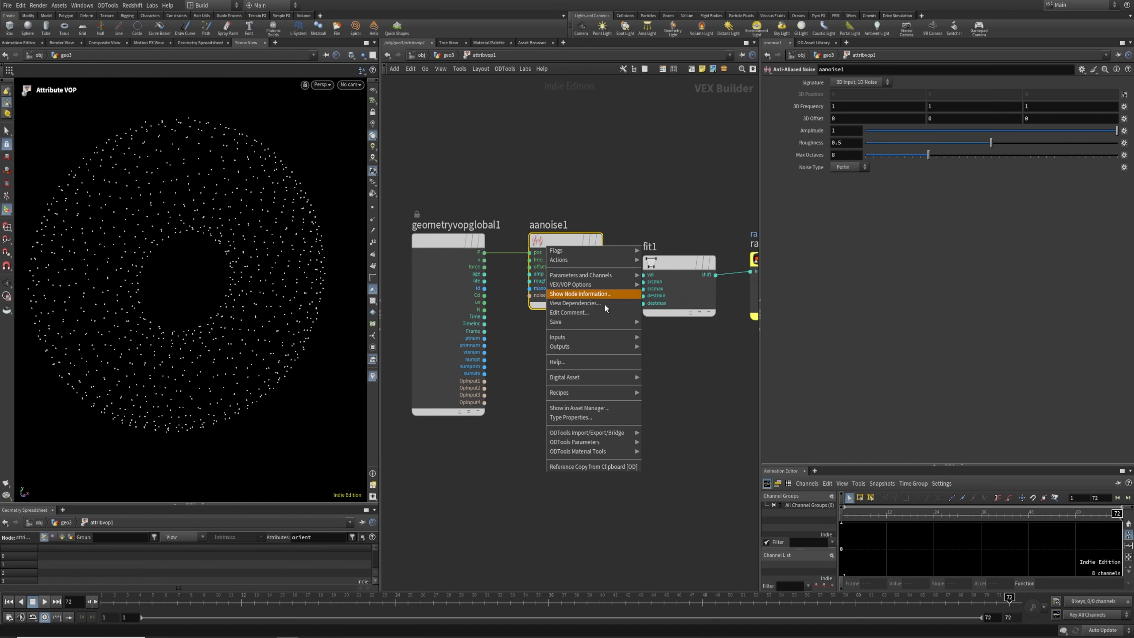
mouse_move(580, 285)
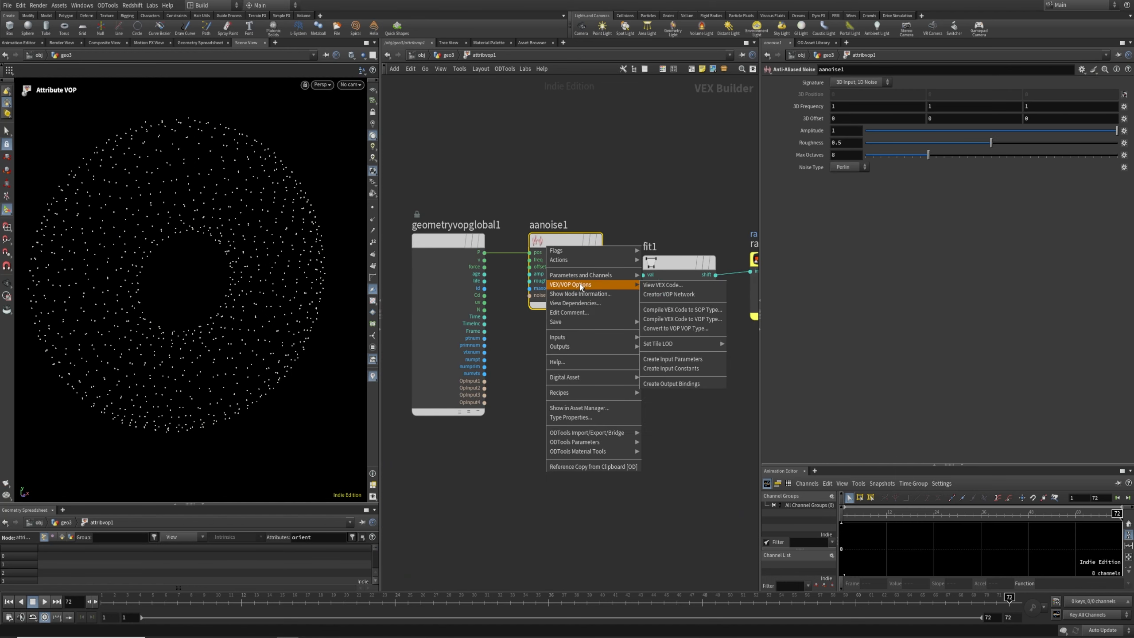
click(670, 359)
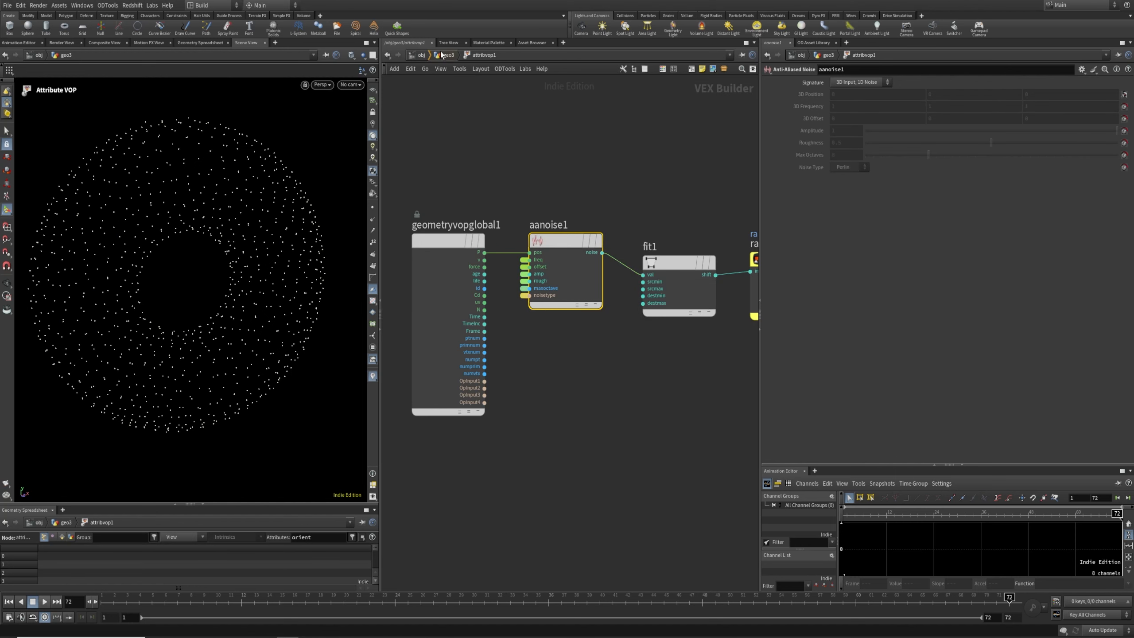
click(445, 54)
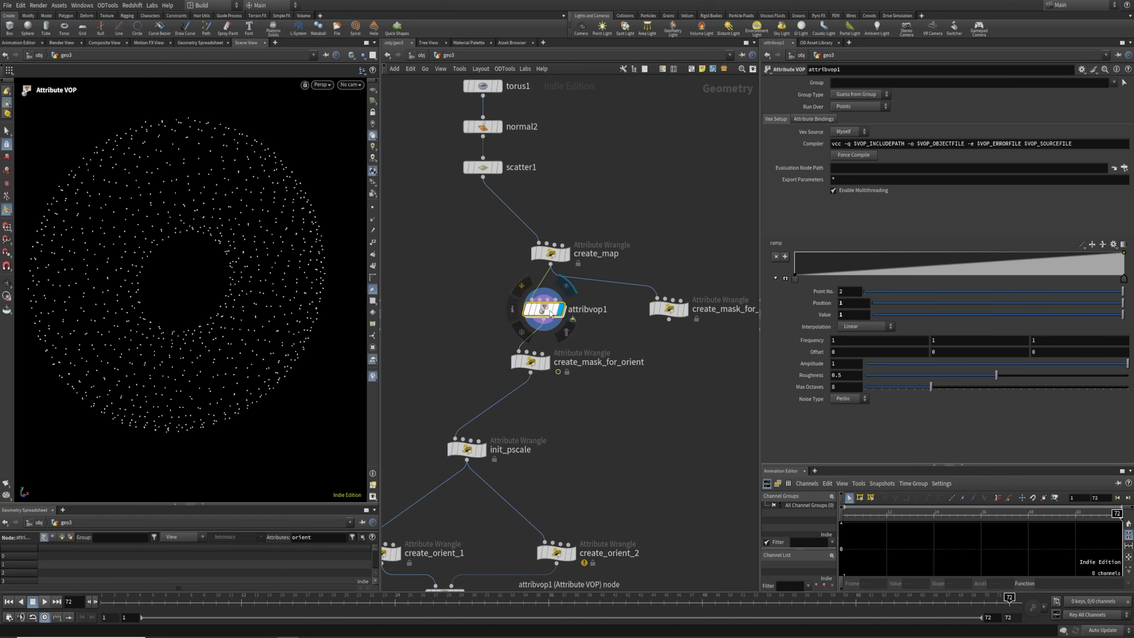
Step: Visualize the map attribute on attribvop1's points and compare the display across create_map, attribvop1 and create_mask_for_orient
click(512, 309)
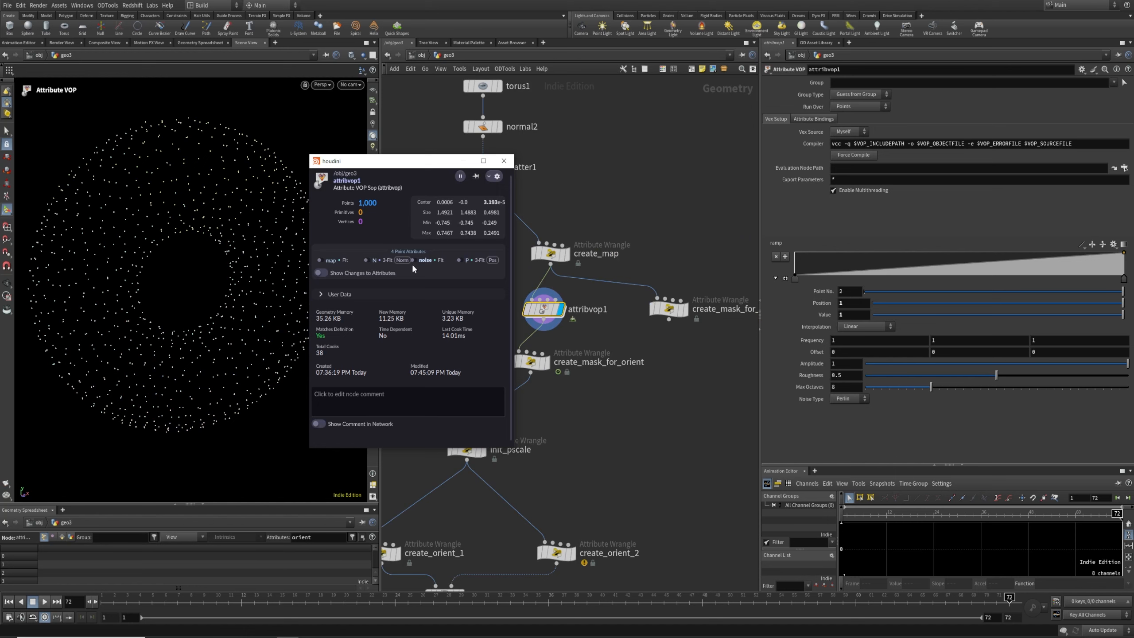
click(319, 260)
click(646, 396)
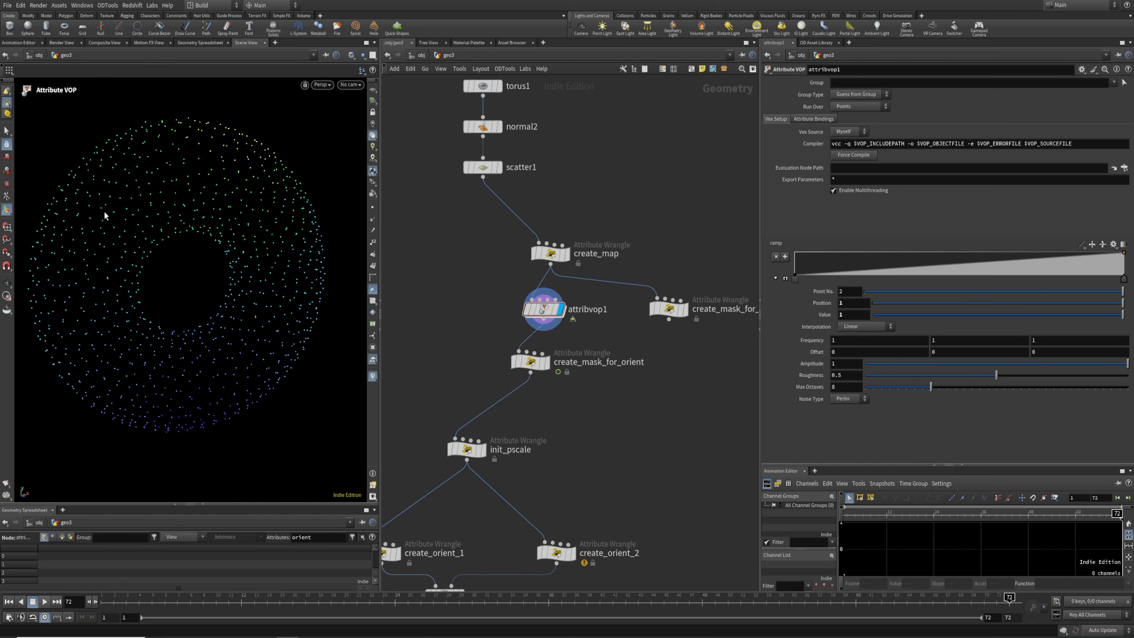
click(551, 253)
click(544, 309)
click(531, 361)
click(543, 309)
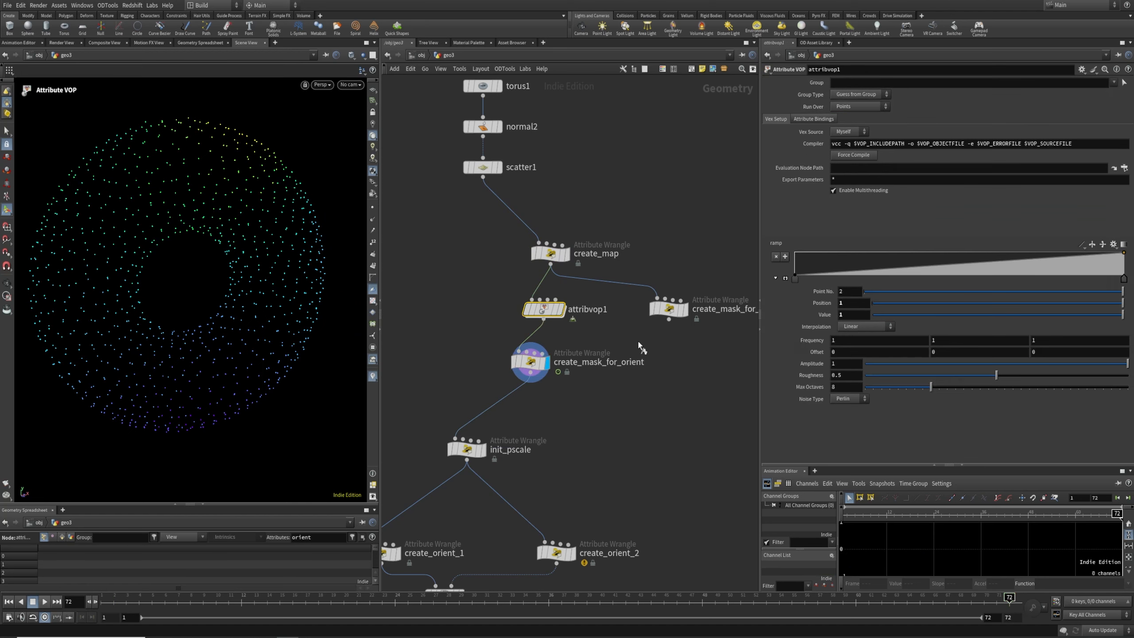
Step: Set attribvop1's noise frequency to 2.5 and narrow its ramp, moving the start point to about position 0.21 and the end point inward
middle_drag(805, 338, 845, 335)
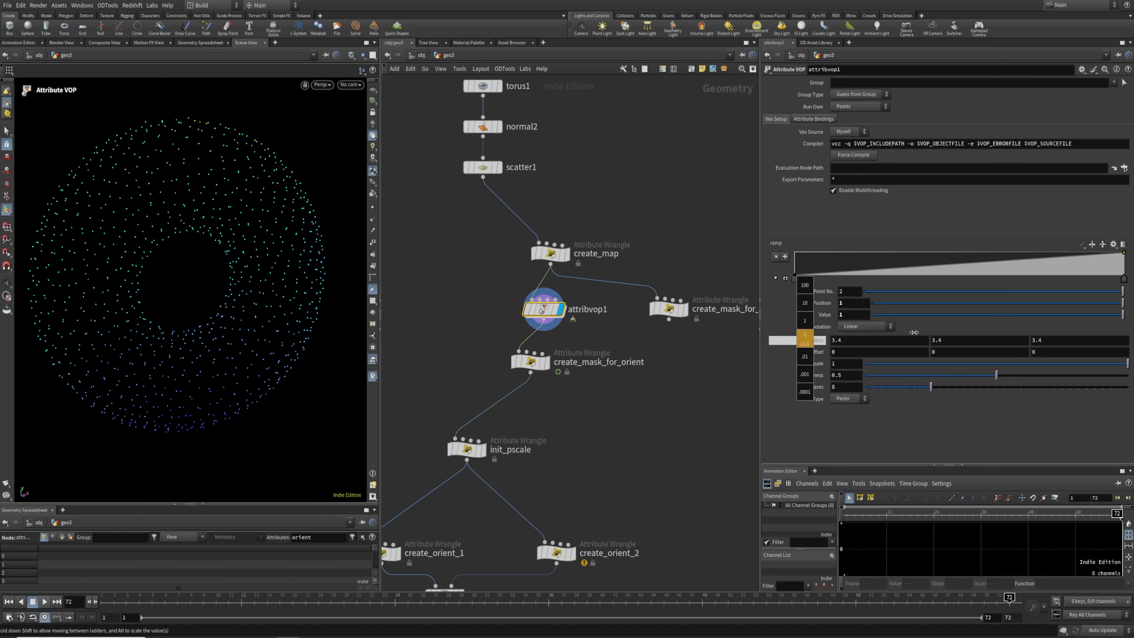
middle_drag(914, 332, 872, 337)
drag(1124, 278, 863, 295)
Step: Display create_mask_for_orient, visualize its mask attribute instead of map, scrub to frame 31, and reverse its Shape ramp
scroll(638, 527, down, 3)
middle_drag(638, 528, 471, 299)
drag(616, 390, 634, 473)
middle_drag(537, 328, 831, 326)
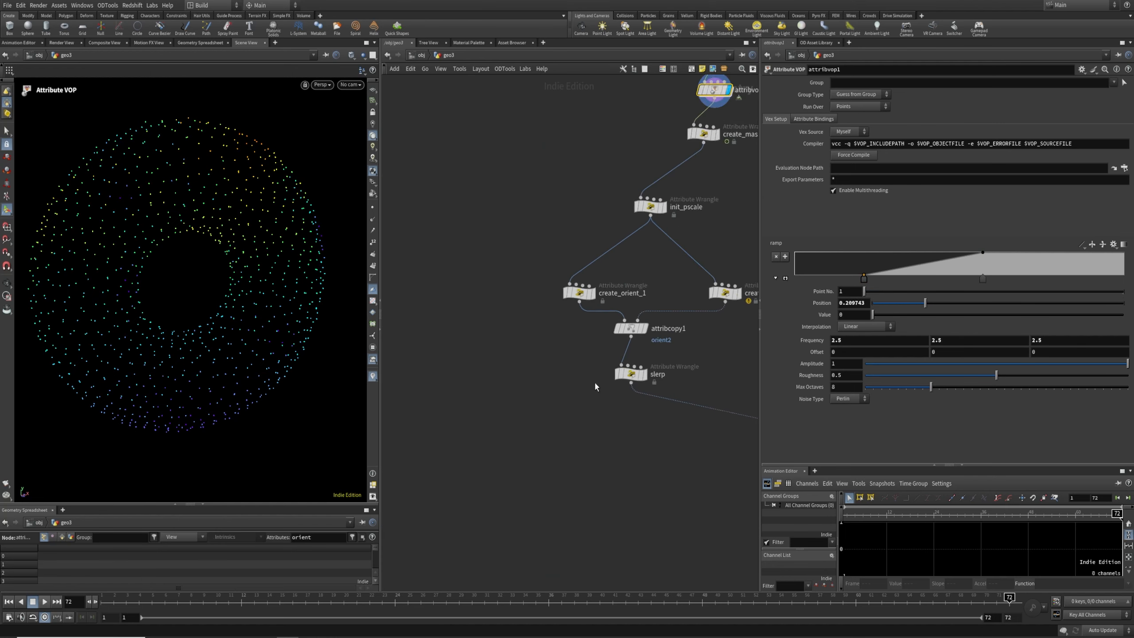
scroll(595, 387, up, 3)
middle_drag(719, 340, 554, 438)
click(559, 179)
middle_click(558, 179)
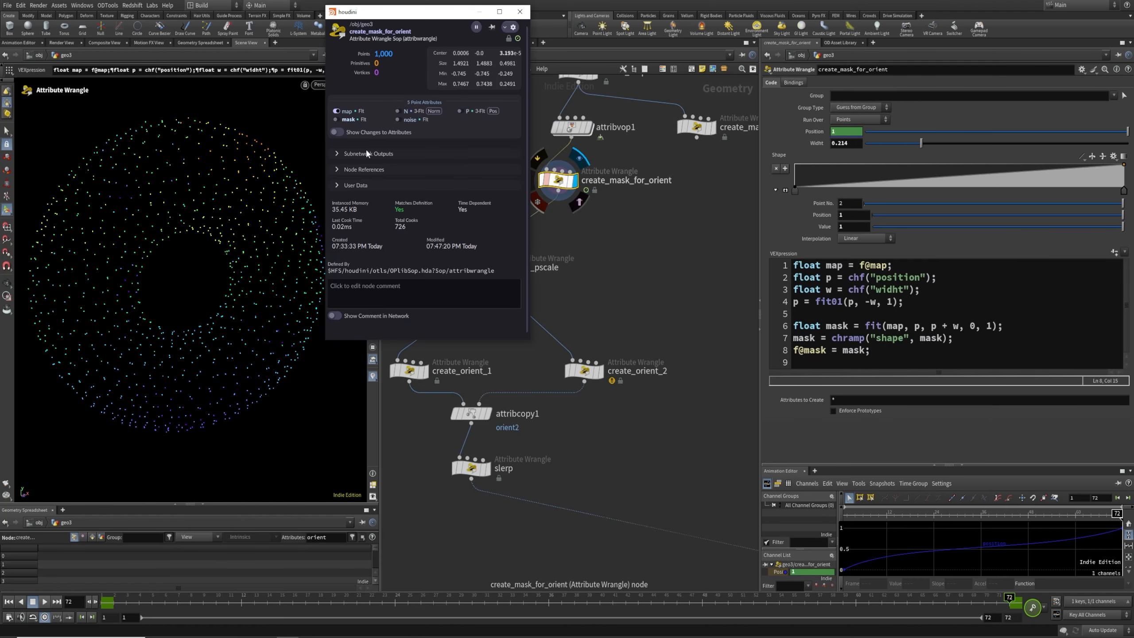
drag(558, 601, 485, 544)
click(1093, 159)
Step: Display the slerp wrangle and replace chf("amount") with f@mask as the blend amount in its expression
middle_drag(591, 422, 572, 329)
scroll(572, 330, down, 2)
middle_drag(732, 500, 789, 441)
drag(554, 353, 638, 290)
click(594, 313)
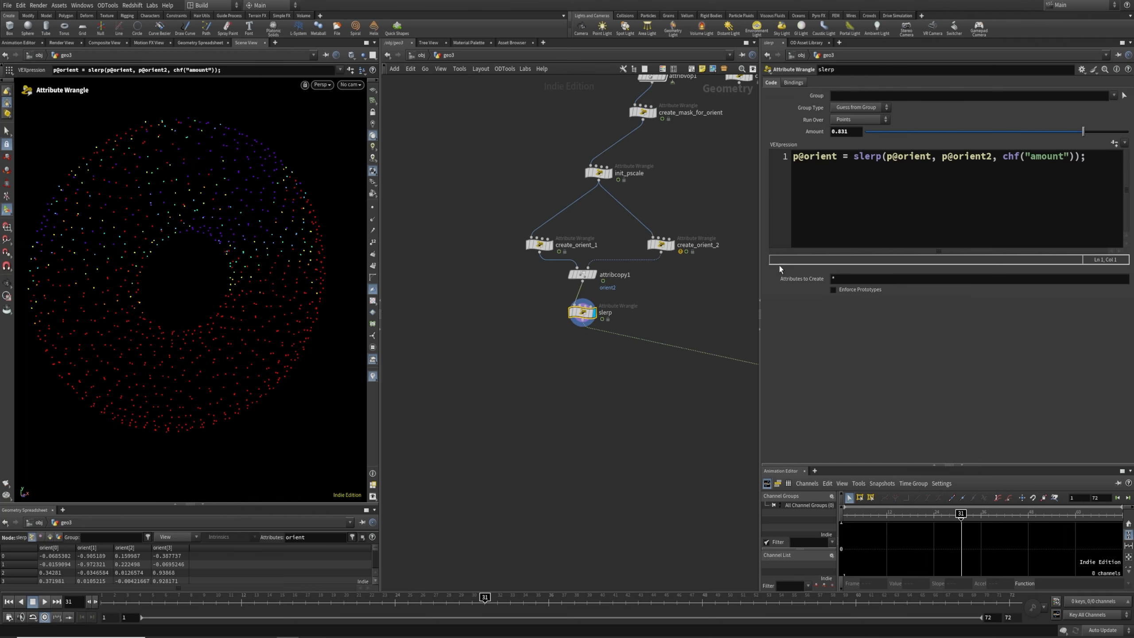
drag(1074, 155, 996, 157)
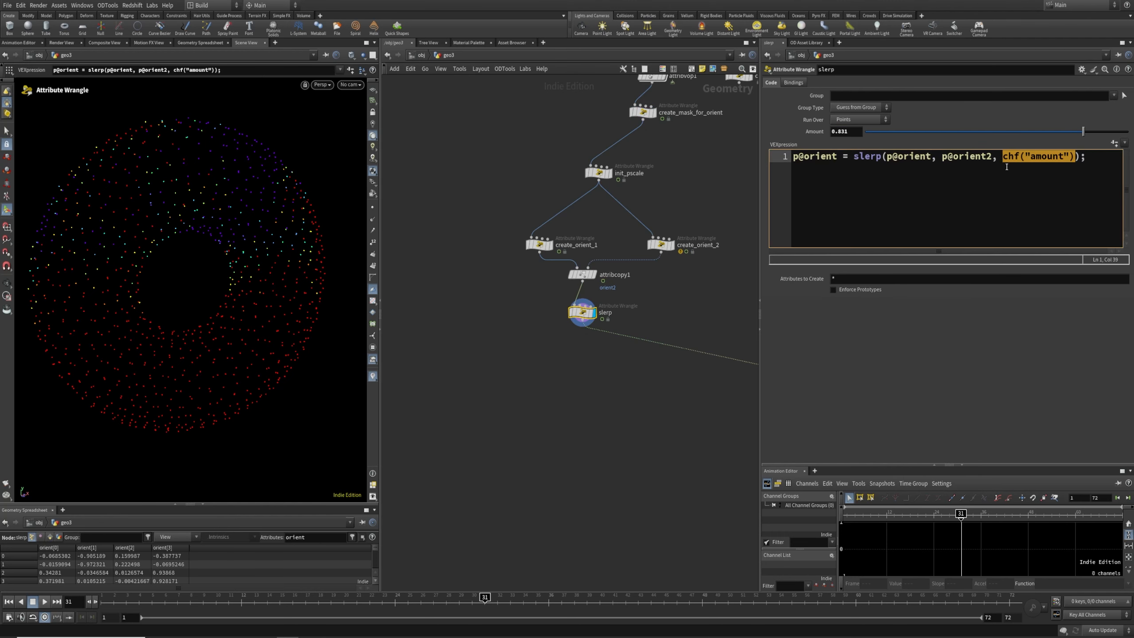
key(BackSpace)
text(f@mask)
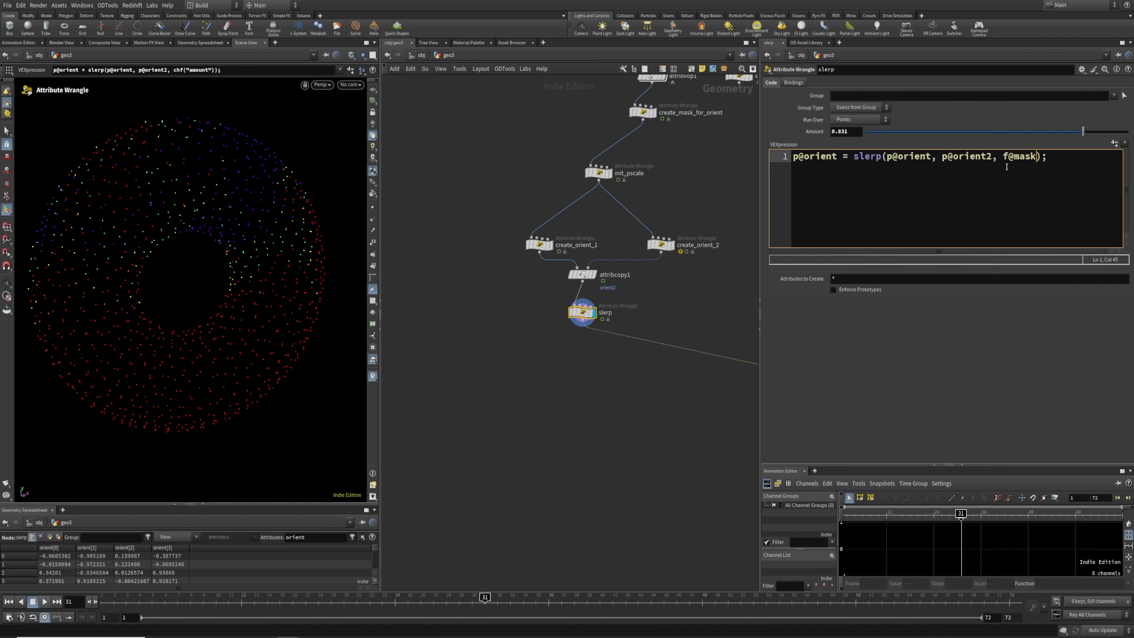
click(561, 447)
Step: Display the petals copied onto the torus points and return to the mask wrangle in the network
middle_drag(755, 437, 396, 315)
click(528, 284)
middle_drag(627, 292, 784, 373)
scroll(546, 394, down, 3)
middle_drag(545, 394, 508, 402)
scroll(508, 345, up, 3)
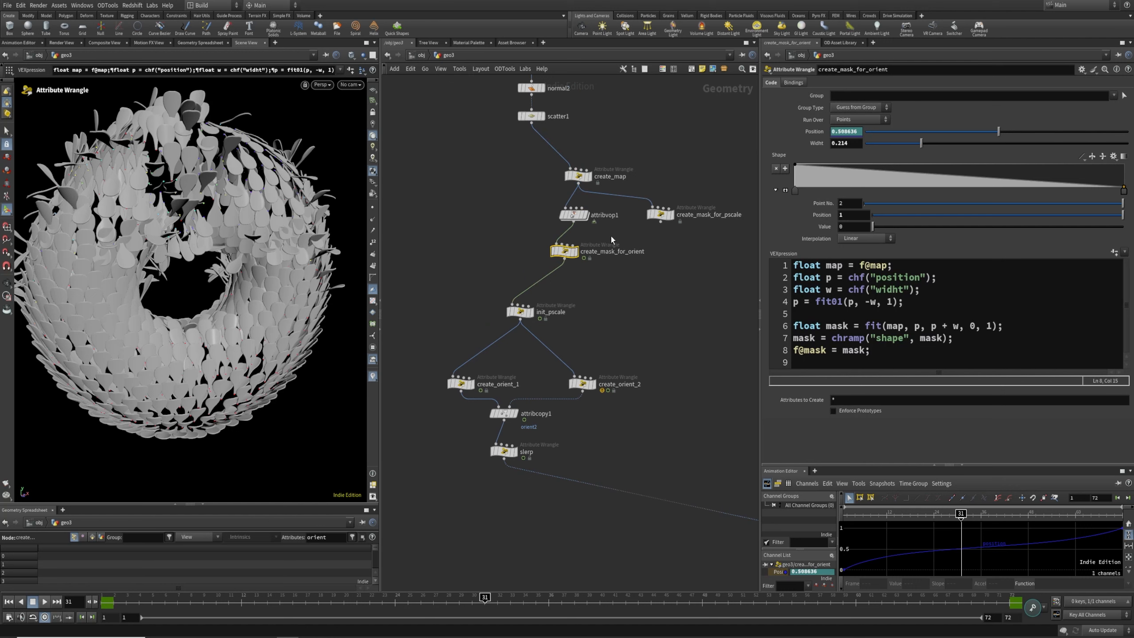
Step: Rename create_mask_for_orient to mapped_transition_for_orient
double_click(634, 252)
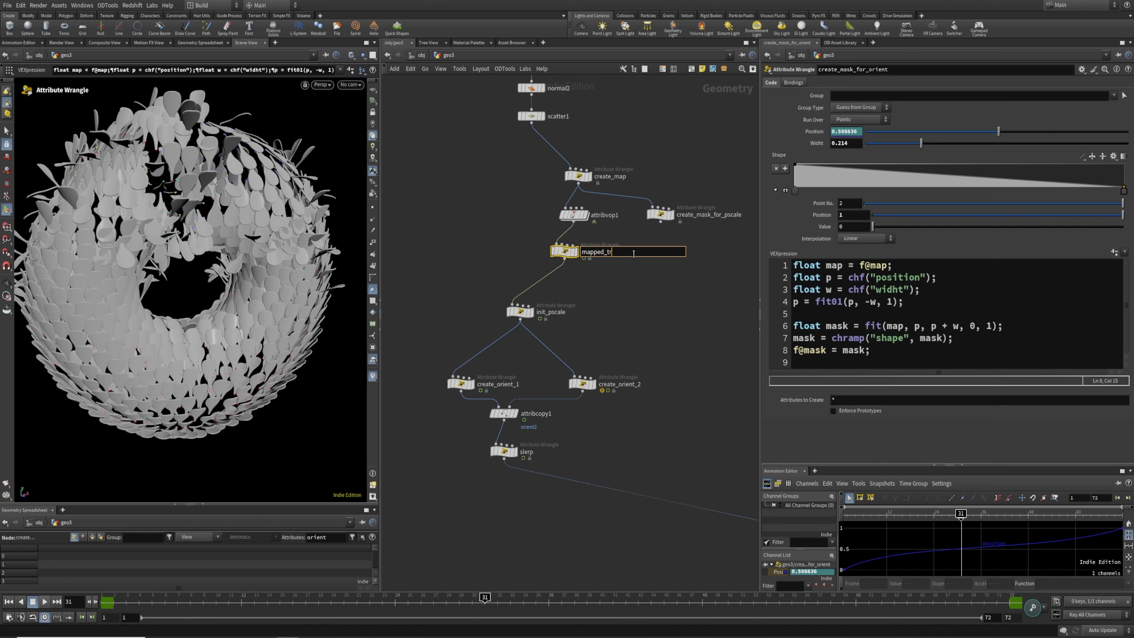
text(mapped_transition_for_orient)
key(Return)
double_click(644, 252)
key(Escape)
Step: Scrub to frame 33 and set Spin to -17 on create_orient_1 and -170 on create_orient_2
click(159, 606)
drag(160, 606, 513, 500)
click(460, 383)
drag(932, 131, 990, 134)
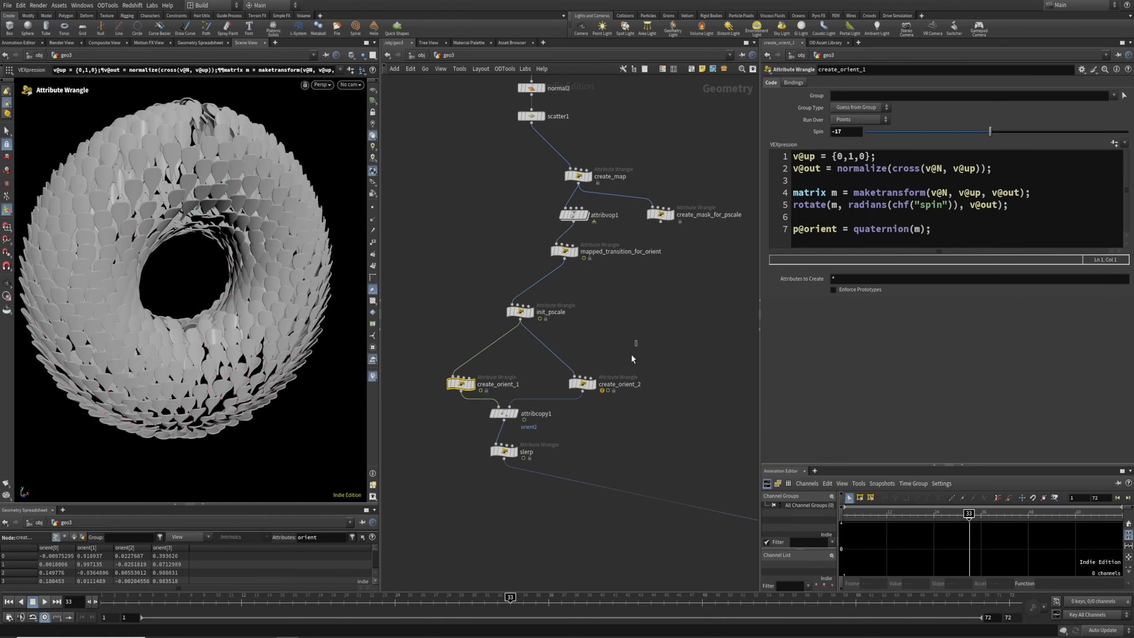
click(581, 383)
mouse_move(919, 134)
mouse_down()
mouse_move(969, 131)
mouse_move(923, 137)
mouse_move(931, 139)
mouse_up()
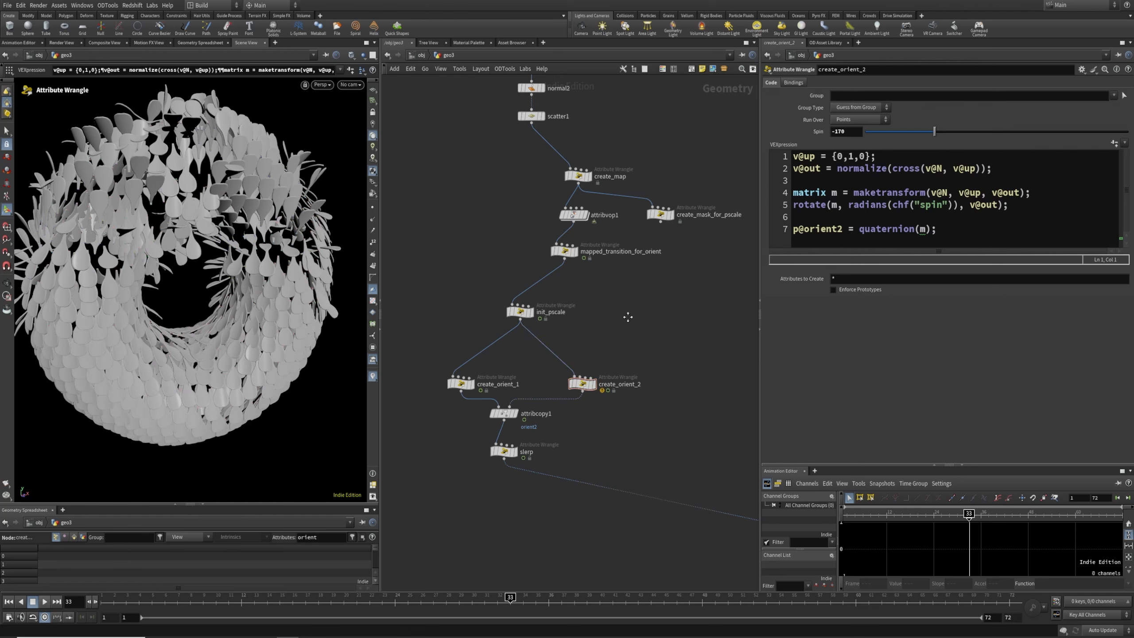
Step: Adjust the shape of the source petal that is copied onto the points
middle_drag(628, 317, 421, 327)
scroll(421, 328, down, 2)
scroll(538, 215, up, 4)
click(552, 305)
drag(978, 185, 942, 203)
Step: Open mapped_transition_for_orient and scrub the timeline to frame 21 to review the orientation transition
middle_drag(605, 431, 655, 330)
scroll(655, 330, down, 3)
middle_drag(552, 385, 696, 355)
click(572, 257)
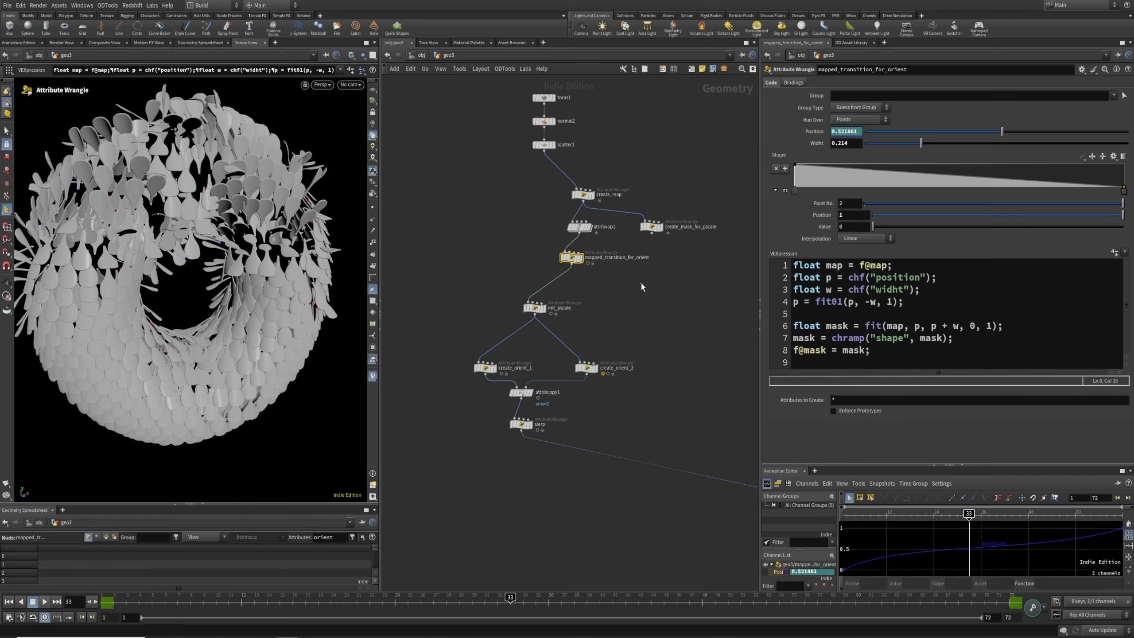
drag(285, 598, 357, 600)
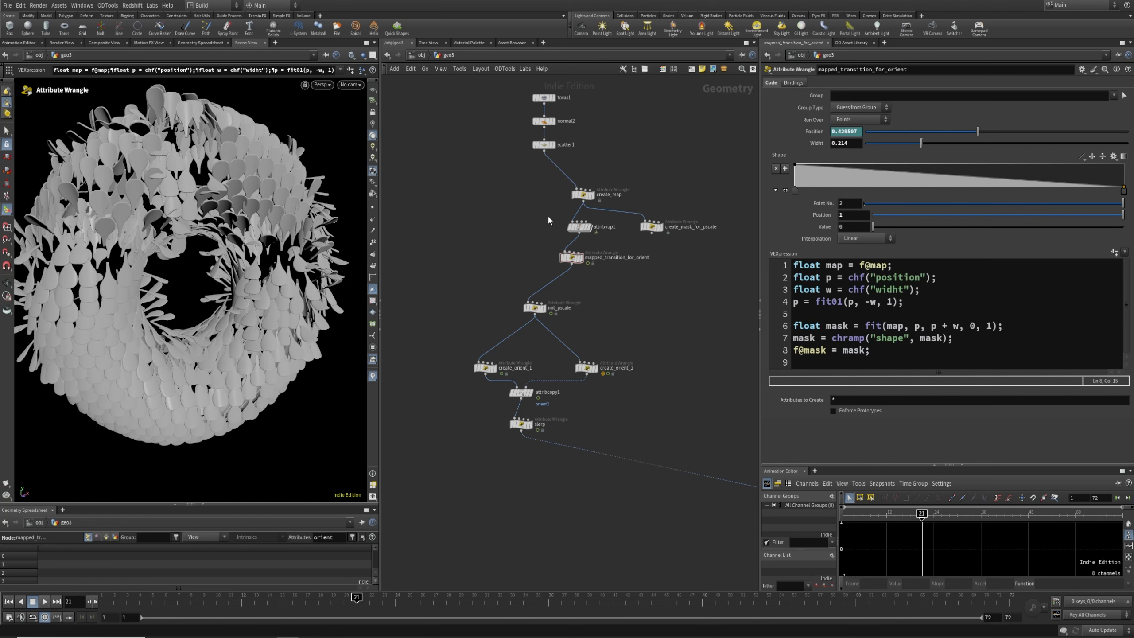
Step: Stretch attribvop1's ramp points back out to the full range and raise the start point's value
scroll(549, 217, up, 4)
click(616, 240)
drag(861, 278, 790, 277)
drag(983, 280, 1125, 279)
drag(795, 275, 795, 264)
Step: Lay out the selected nodes automatically and realign the map and transition nodes in the network
scroll(570, 501, down, 5)
middle_drag(638, 437, 591, 445)
drag(520, 312, 561, 400)
key(shift+l)
drag(452, 315, 501, 376)
Step: Set scatter1's Force Total Count to 5000 and lower the Pscale of init_pscale to 0.215
click(496, 259)
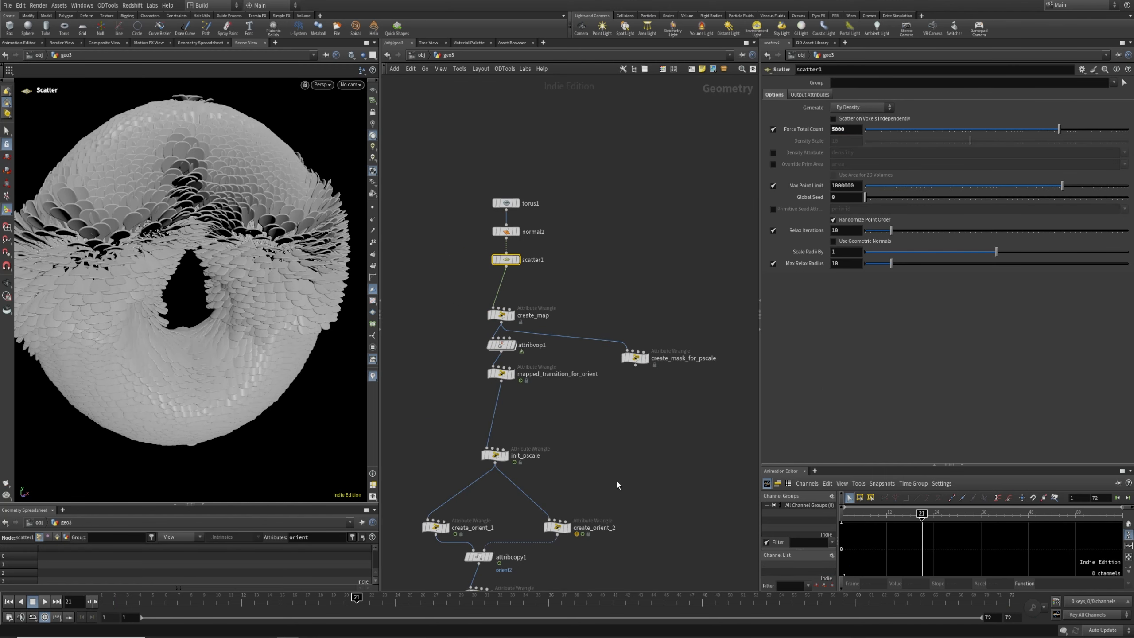
middle_drag(600, 512, 595, 360)
drag(448, 288, 532, 334)
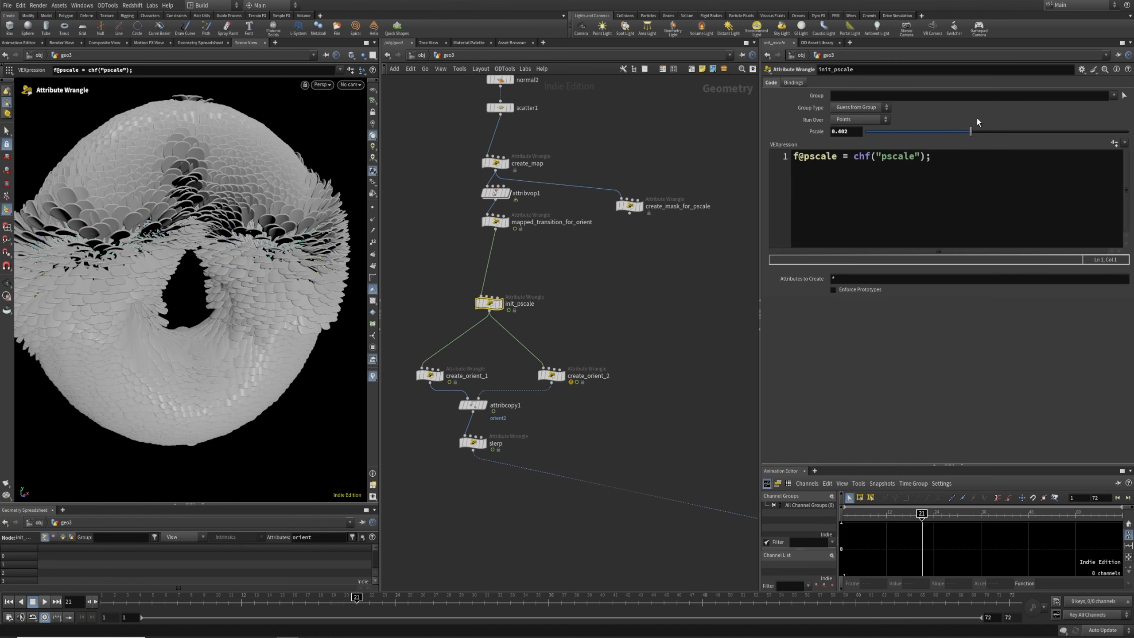
drag(959, 133, 911, 132)
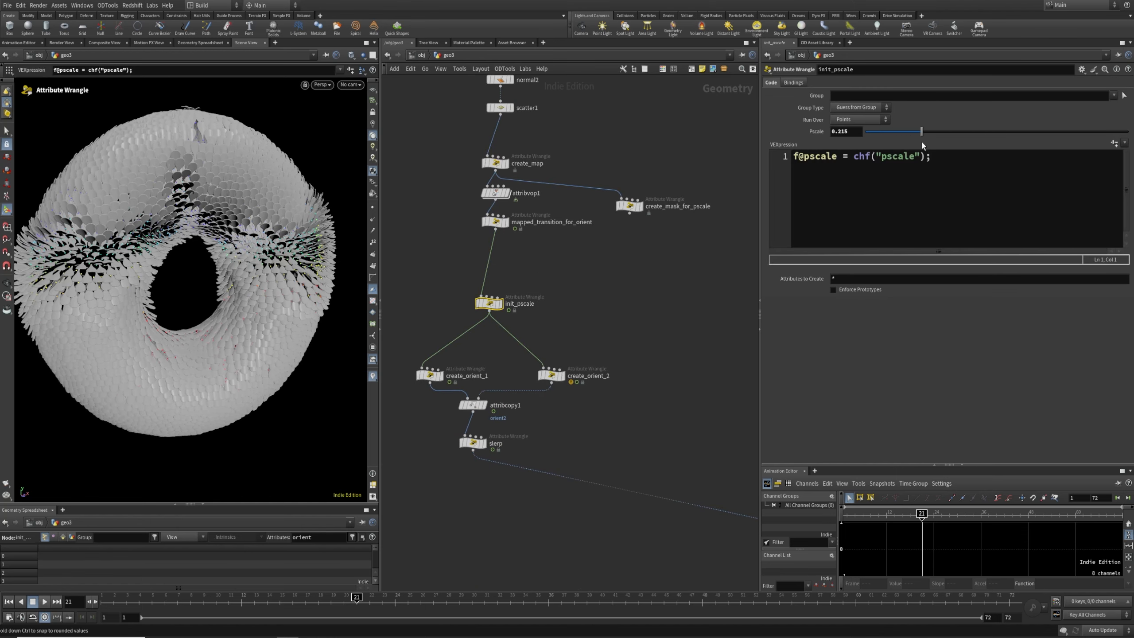
key(Escape)
mouse_move(267, 265)
mouse_down()
mouse_move(240, 290)
mouse_move(268, 340)
mouse_move(286, 313)
mouse_move(268, 264)
mouse_up()
key(Return)
click(852, 155)
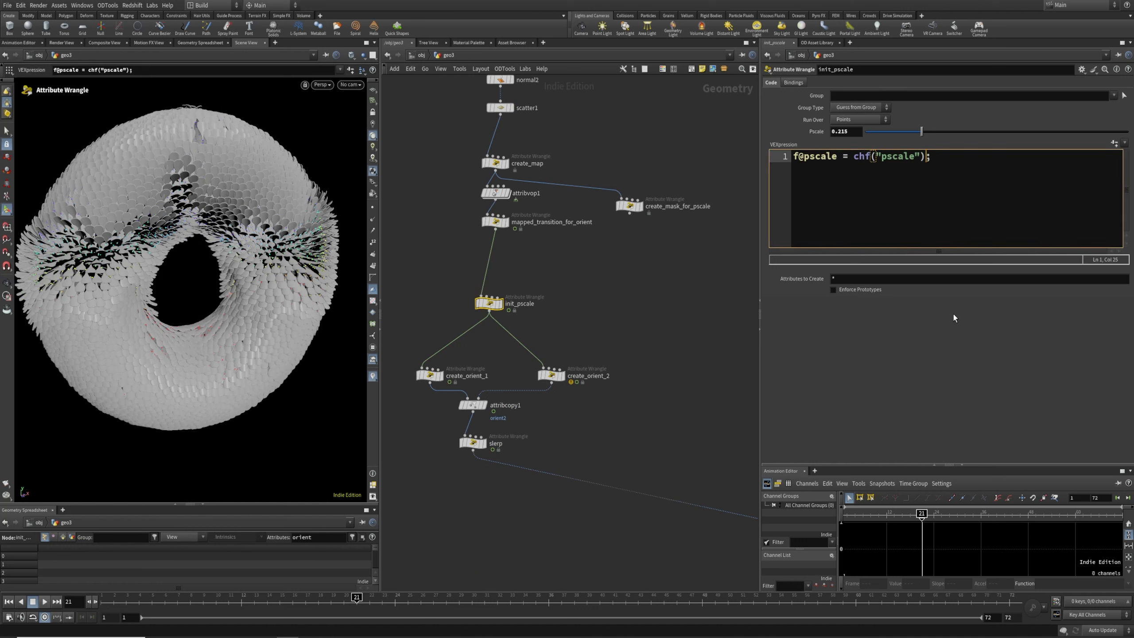
text(* fit01(rand(@ptnum),.5,1)
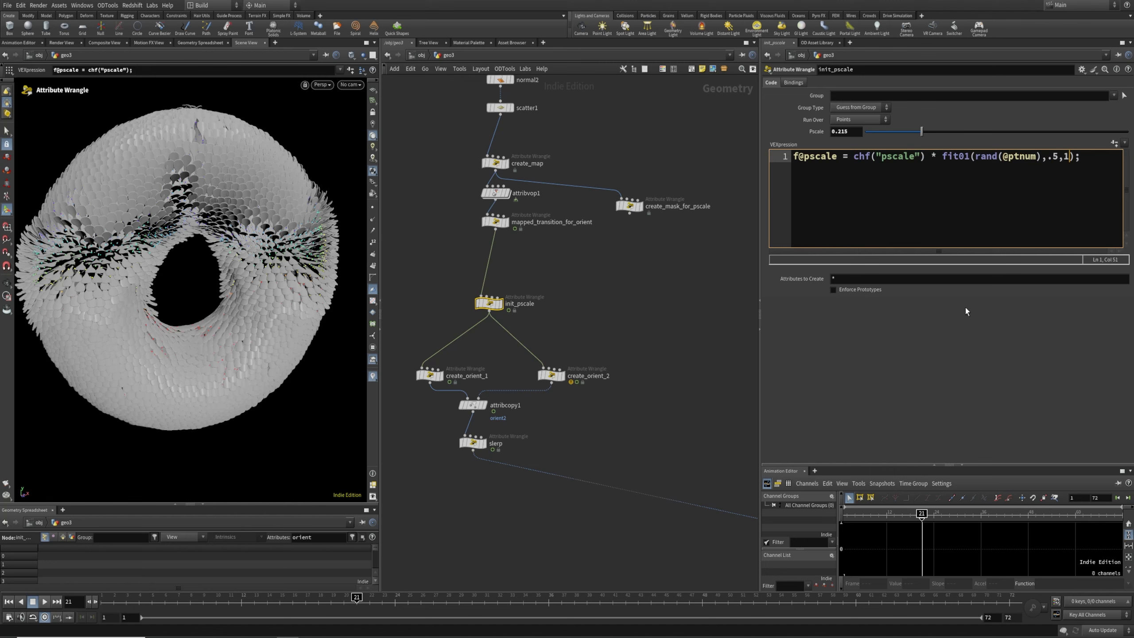
click(949, 352)
scroll(252, 325, up, 3)
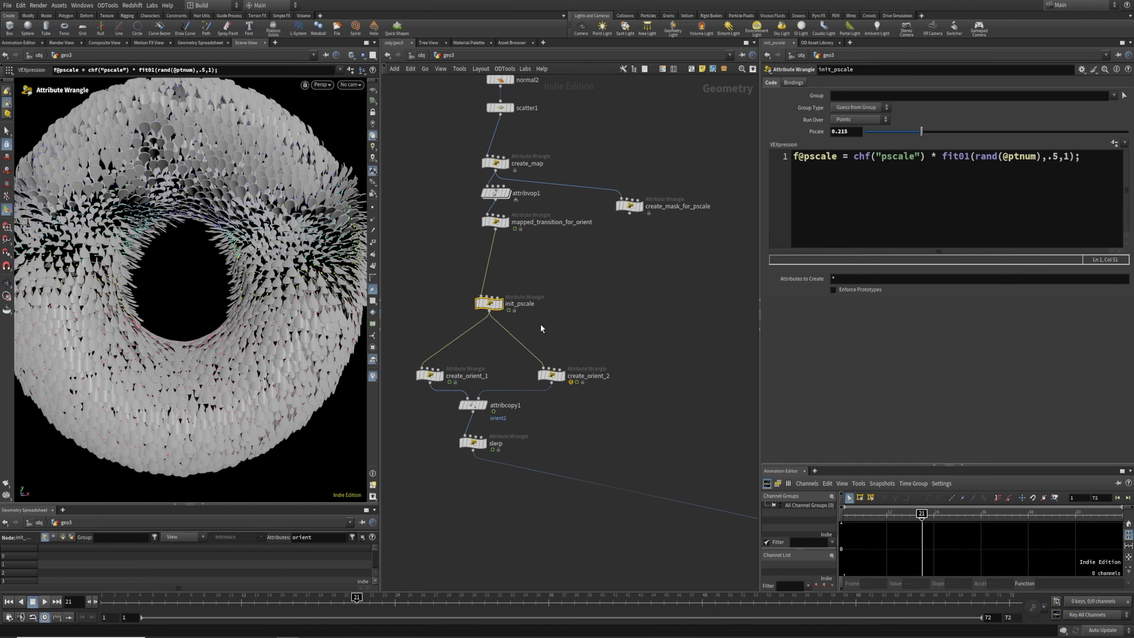
Step: Raise the minimum random multiplier in init_pscale's expression to .75
middle_drag(594, 320, 587, 385)
click(1055, 157)
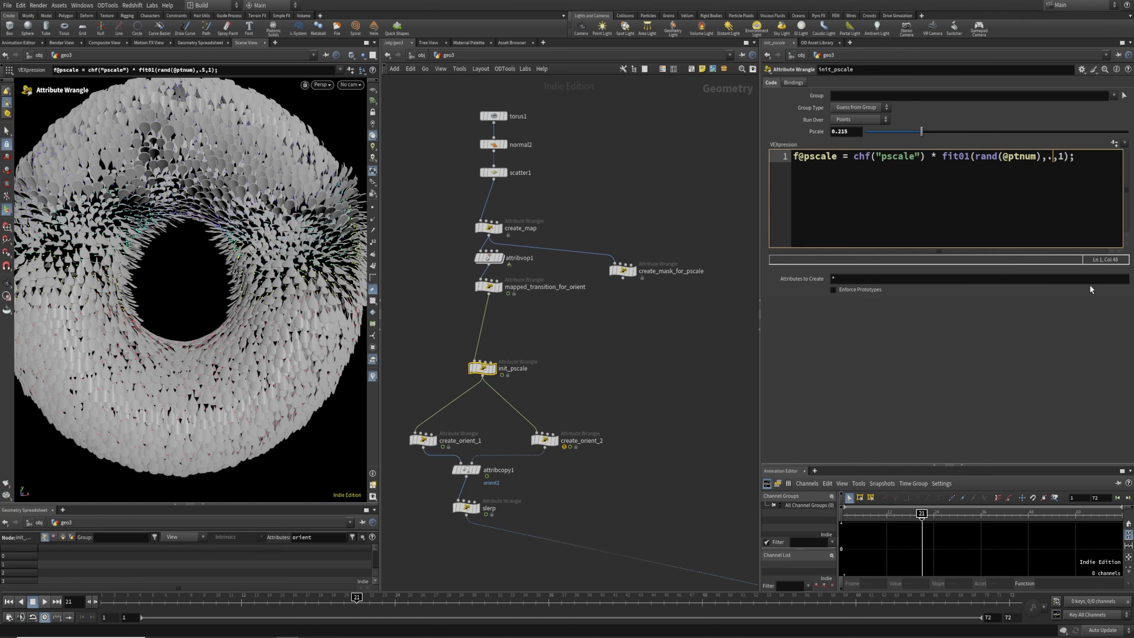
click(598, 390)
scroll(303, 296, down, 3)
mouse_move(303, 296)
alt+mouse_down()
mouse_move(290, 388)
mouse_move(308, 304)
alt+mouse_up()
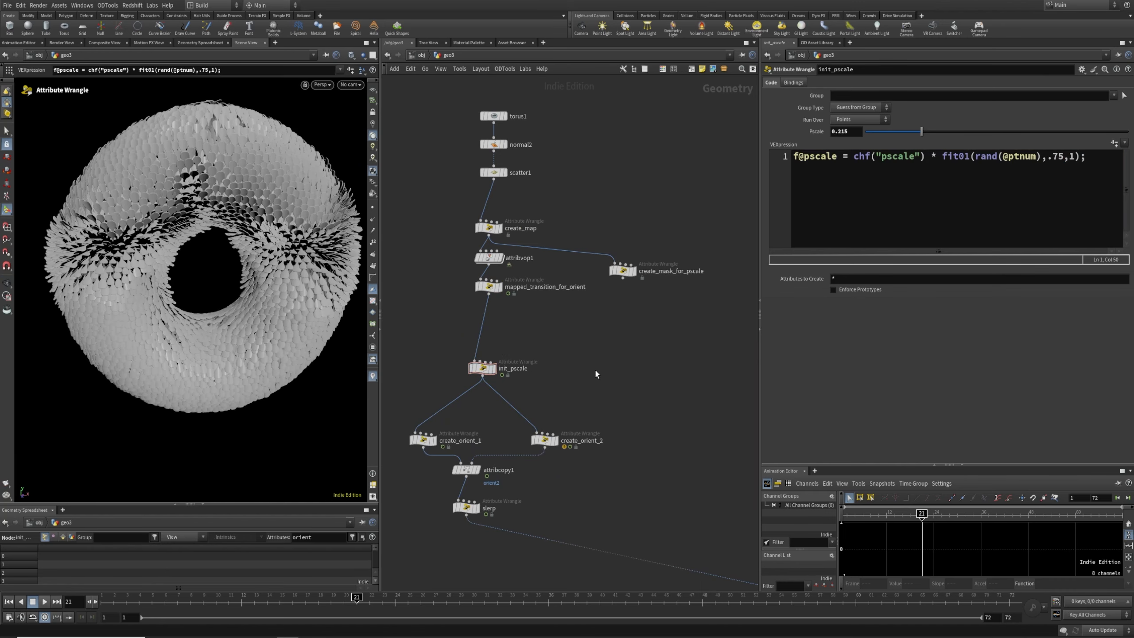
Step: Check copytopoints1's settings and raise init_pscale's Pscale slightly
middle_drag(633, 523, 461, 300)
drag(583, 426, 645, 323)
middle_drag(505, 322, 755, 450)
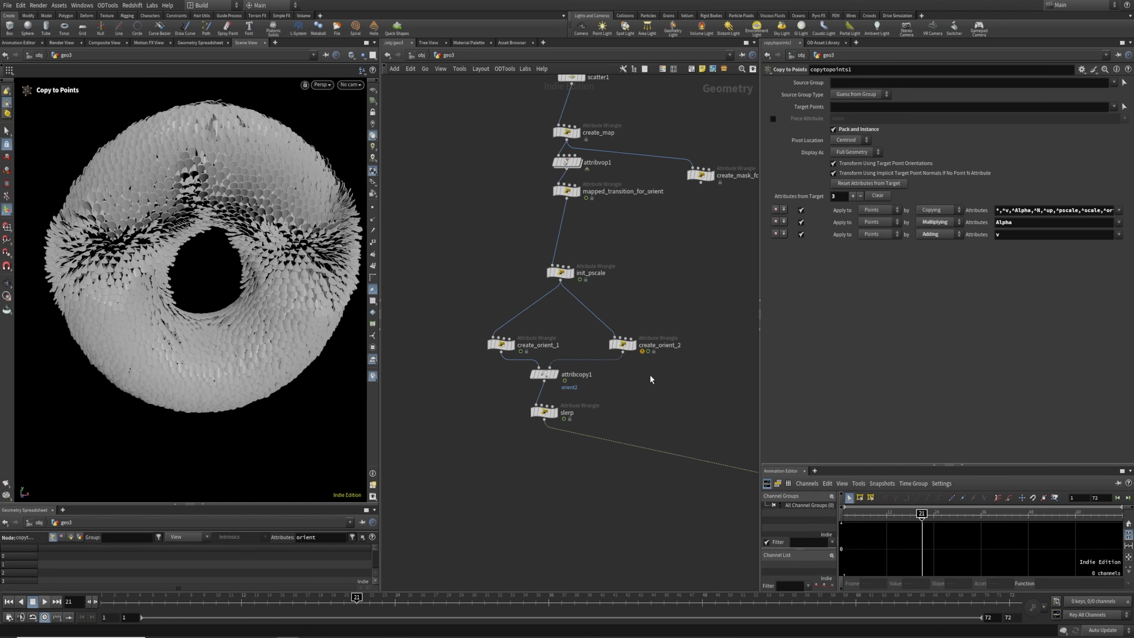
drag(594, 290, 596, 291)
drag(932, 131, 938, 131)
Step: Insert an Attribute Wrangle between slerp and copytopoints1 and display its points
middle_drag(587, 497, 533, 365)
key(Tab)
key(Return)
click(503, 311)
drag(504, 313, 505, 315)
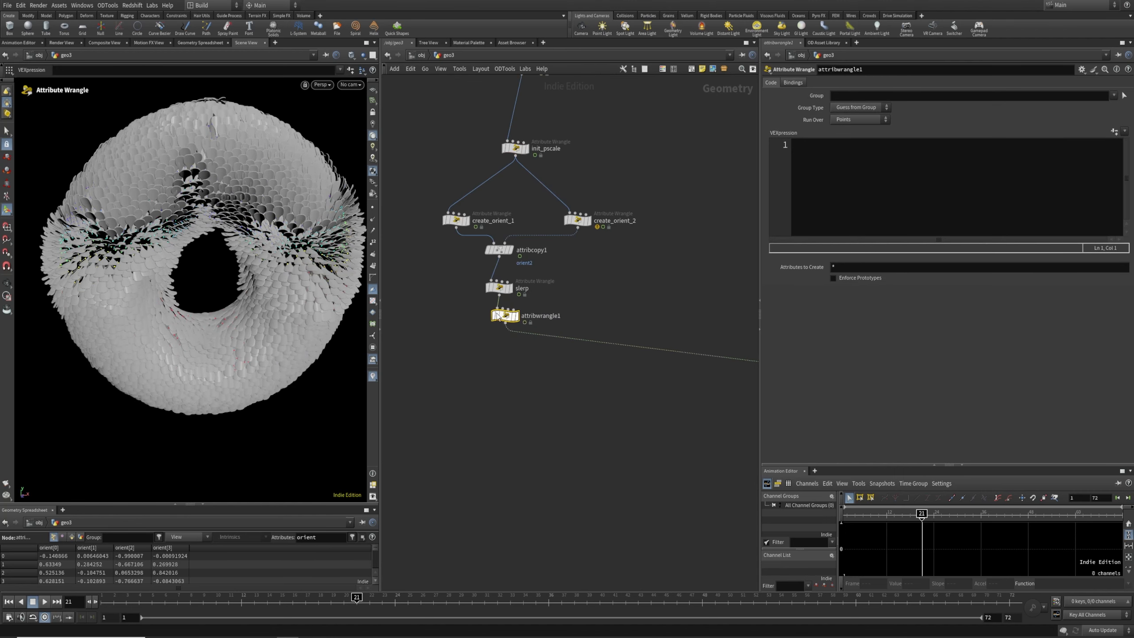
click(517, 318)
click(912, 210)
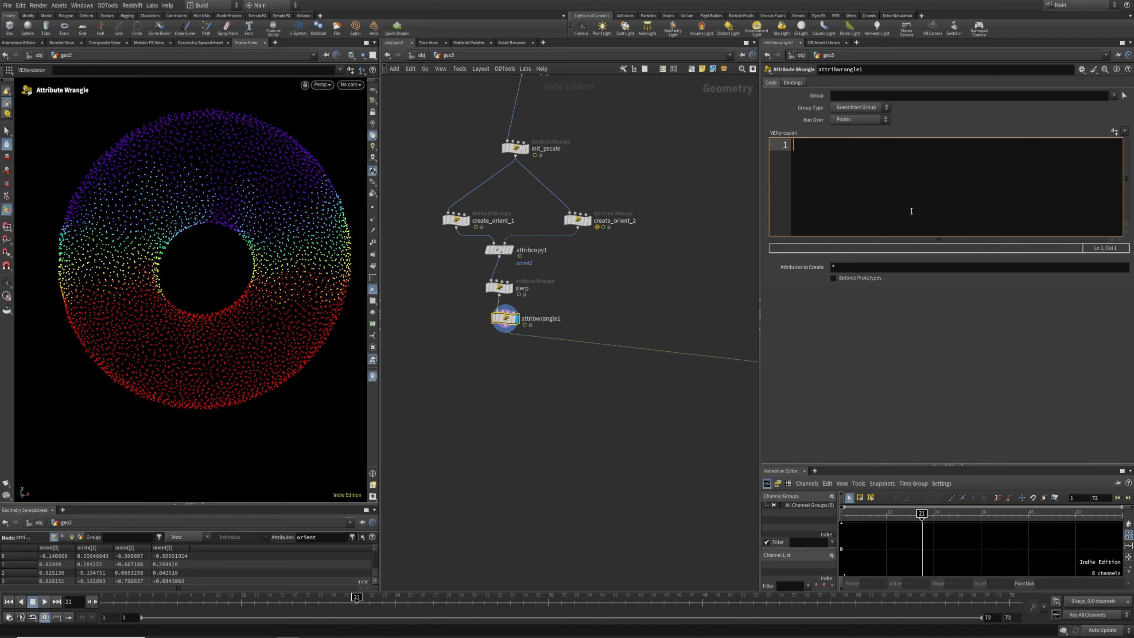
Step: Remove create_mask_for_pscale, then duplicate mapped_transition_for_orient and insert the copy directly below the original
click(621, 120)
middle_drag(620, 109, 610, 427)
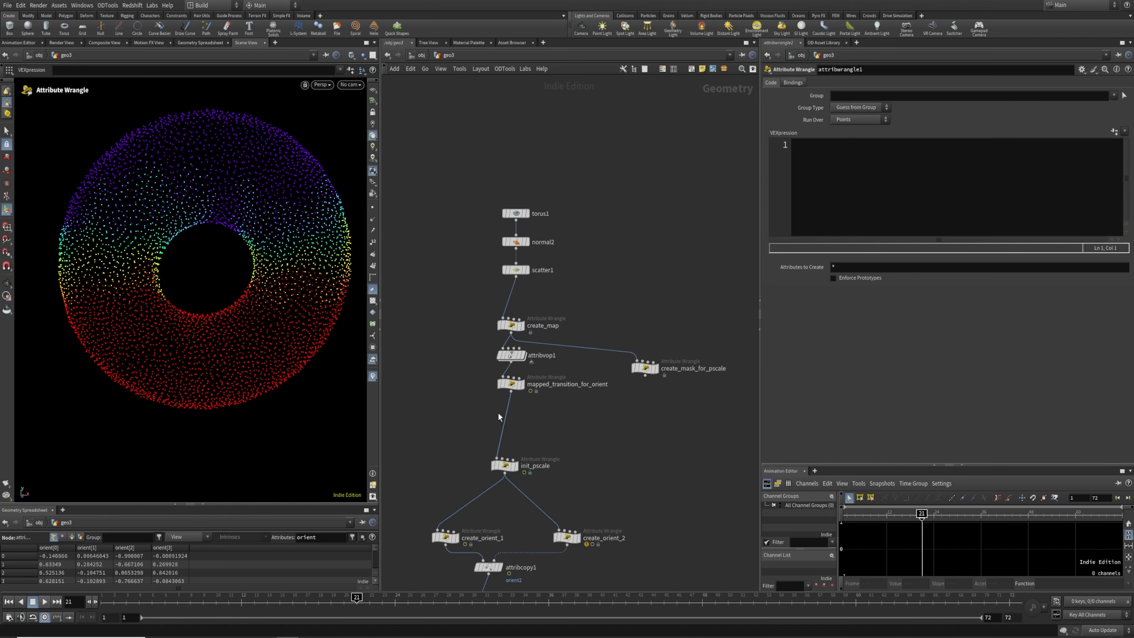
drag(447, 381, 558, 409)
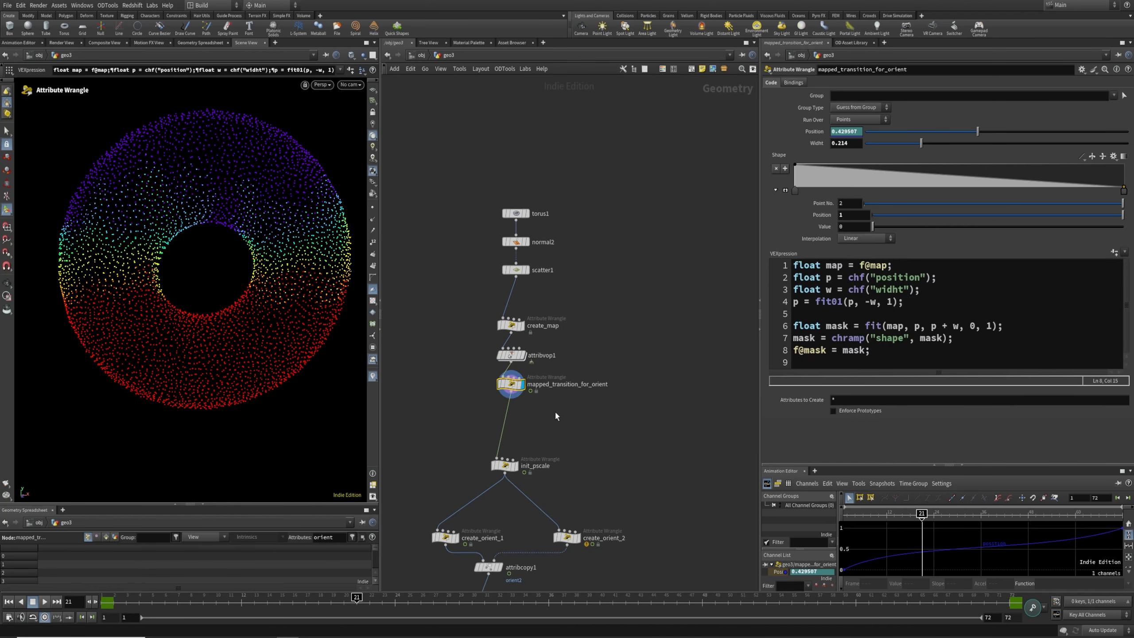
key(ctrl+c)
key(ctrl+v)
click(511, 414)
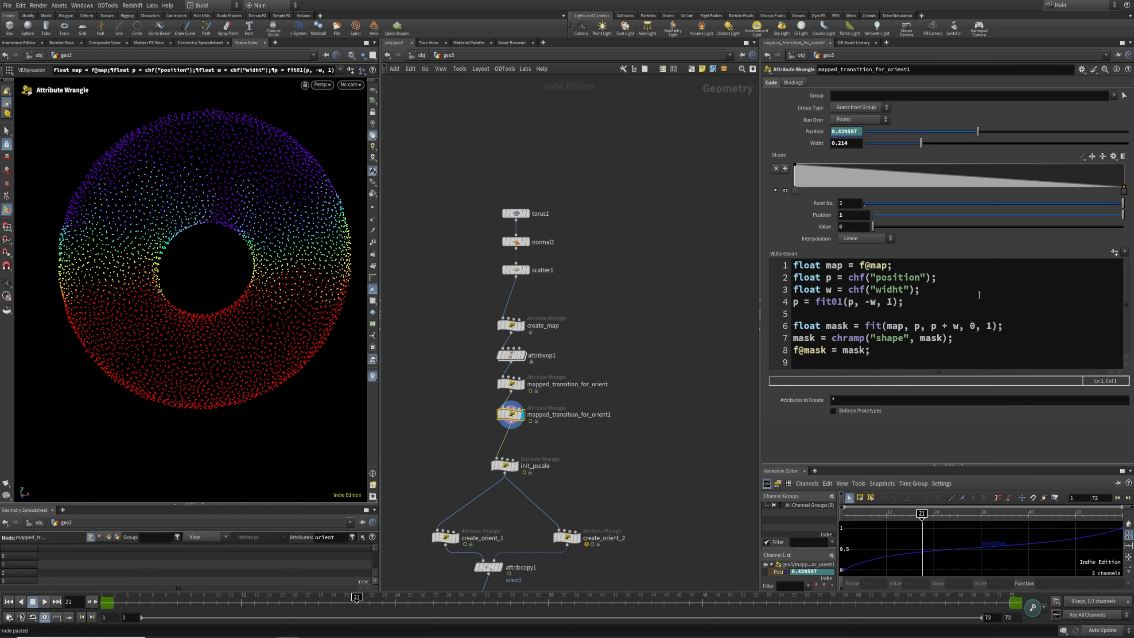
Step: Add a Shape ramp point of value 1 at about 0.474 in mapped_transition_for_orient1 and at about 0.459 in mapped_transition_for_orient
drag(942, 180, 950, 154)
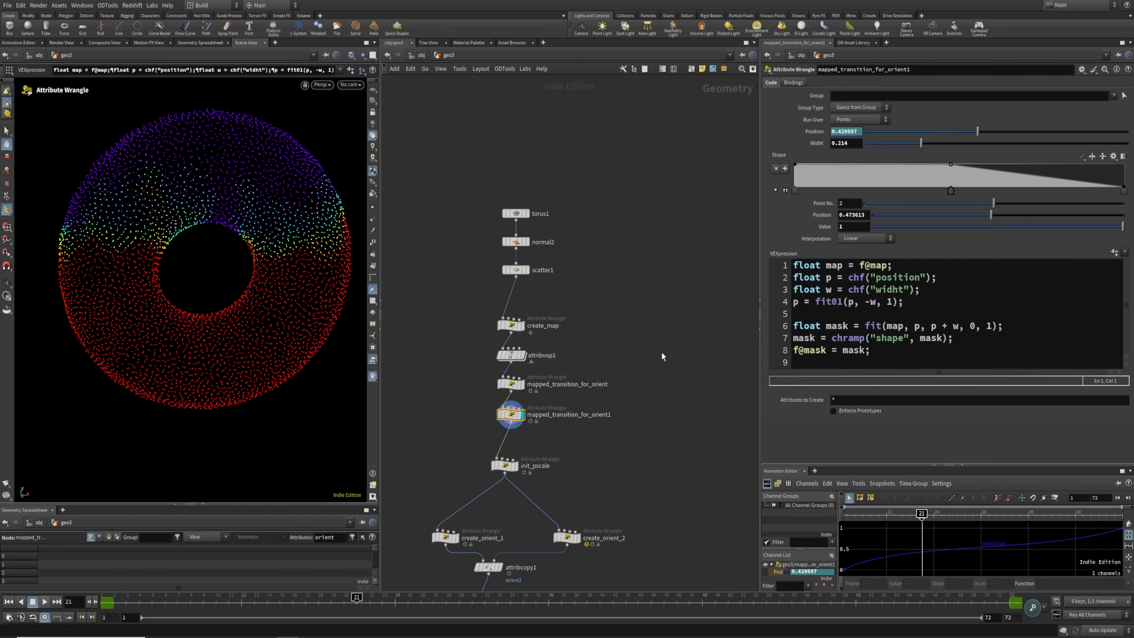
click(510, 384)
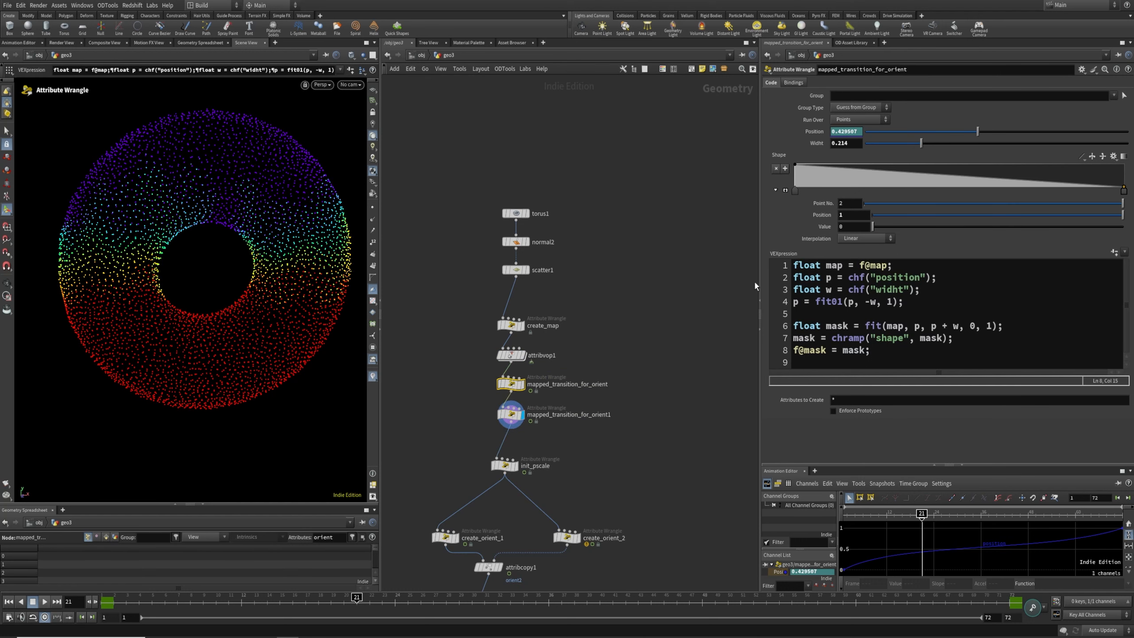
drag(888, 187, 975, 162)
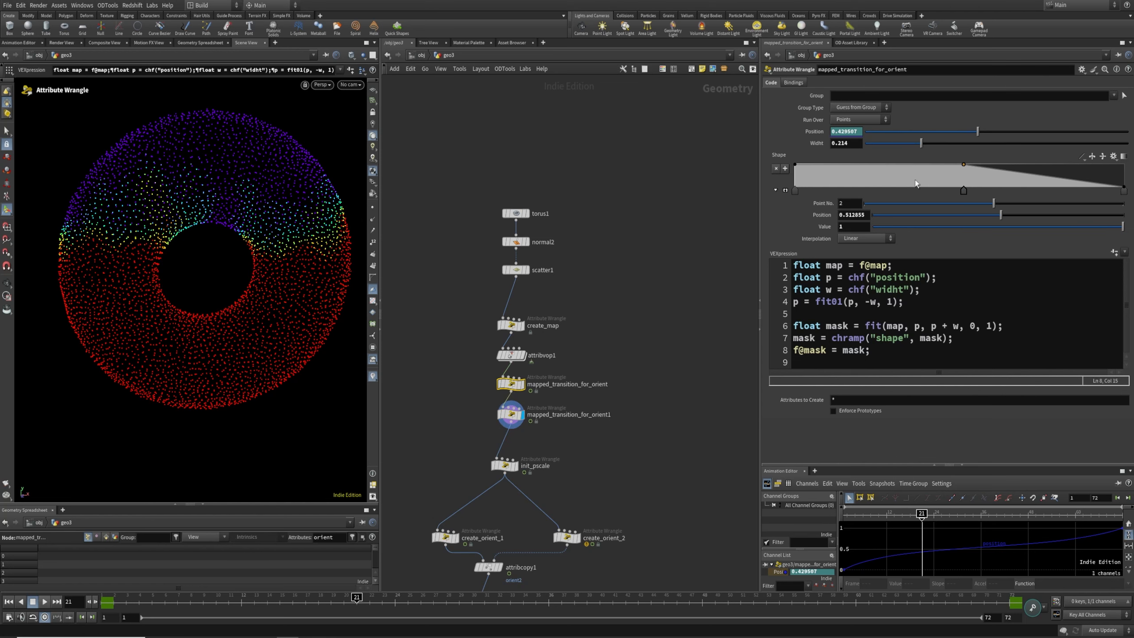
key(ctrl+z)
drag(954, 175, 946, 164)
Step: Lower the first Shape ramp point of mapped_transition_for_orient1 to 0 and set its Width to 0.376
click(512, 414)
drag(799, 174, 750, 218)
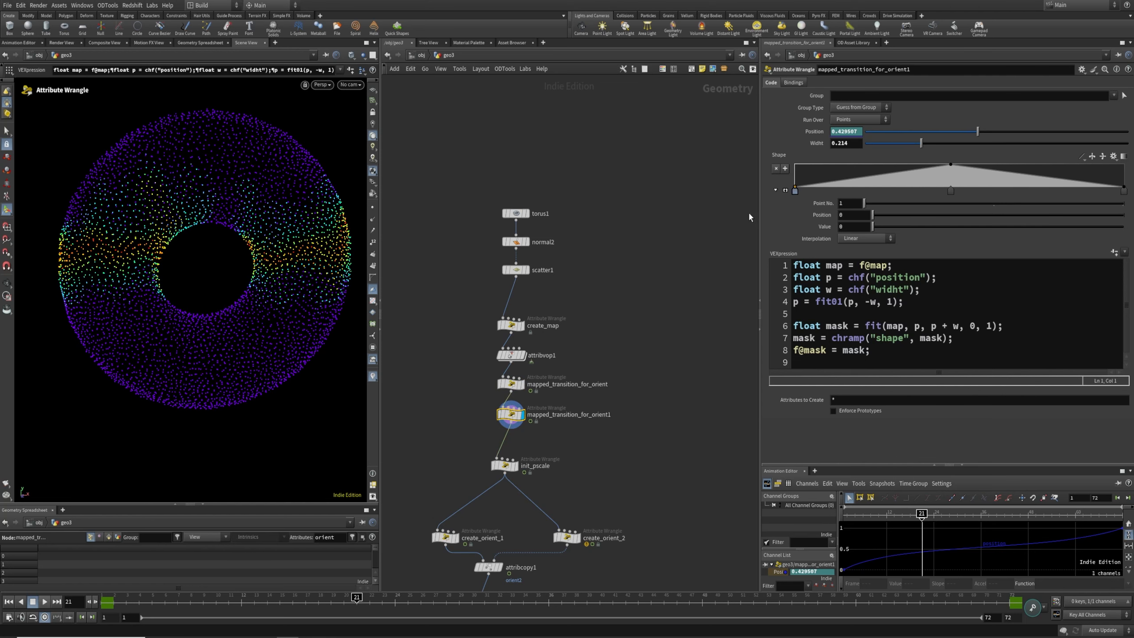
drag(921, 144, 975, 147)
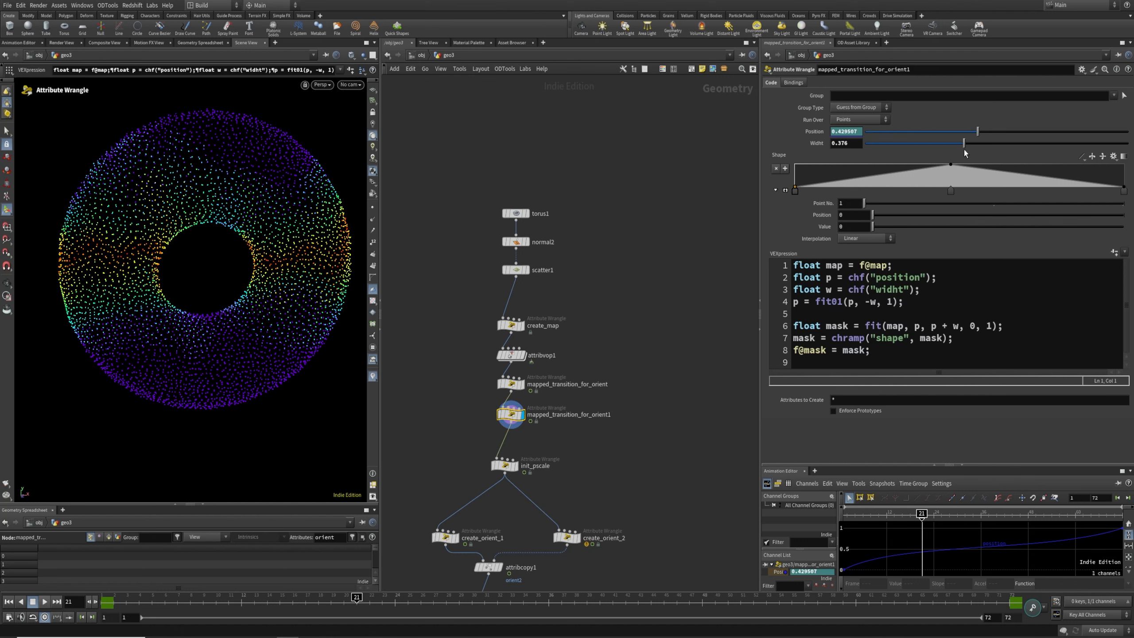
Step: Set all three Shape ramp points of mapped_transition_for_orient1 to Monotone Cubic interpolation
drag(954, 195, 952, 195)
click(1122, 192)
click(794, 191)
click(866, 238)
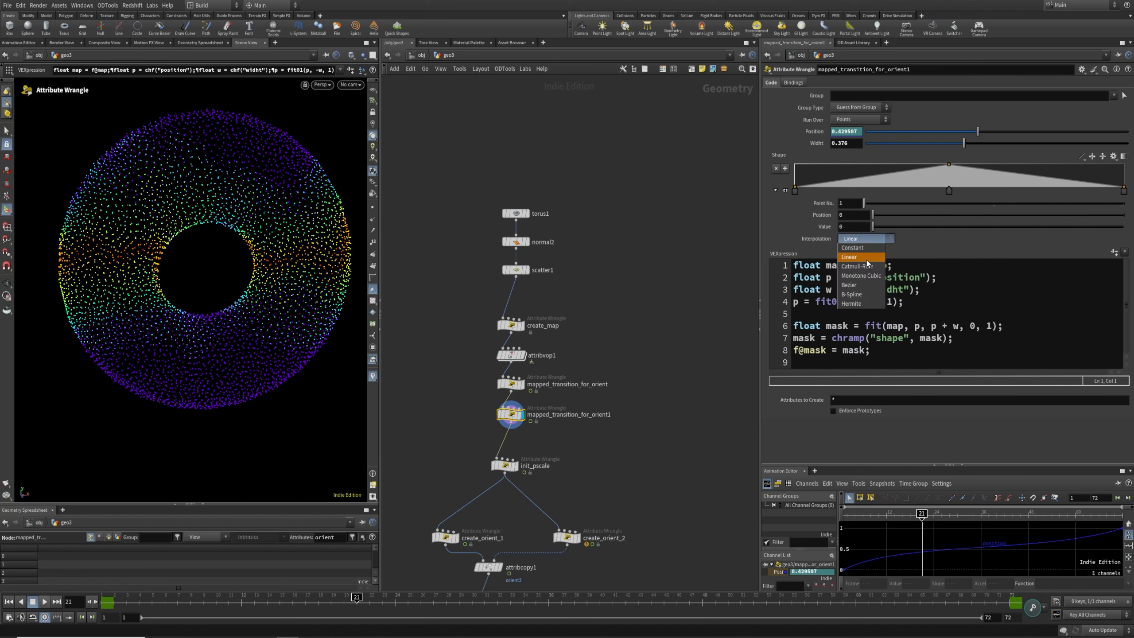
click(861, 271)
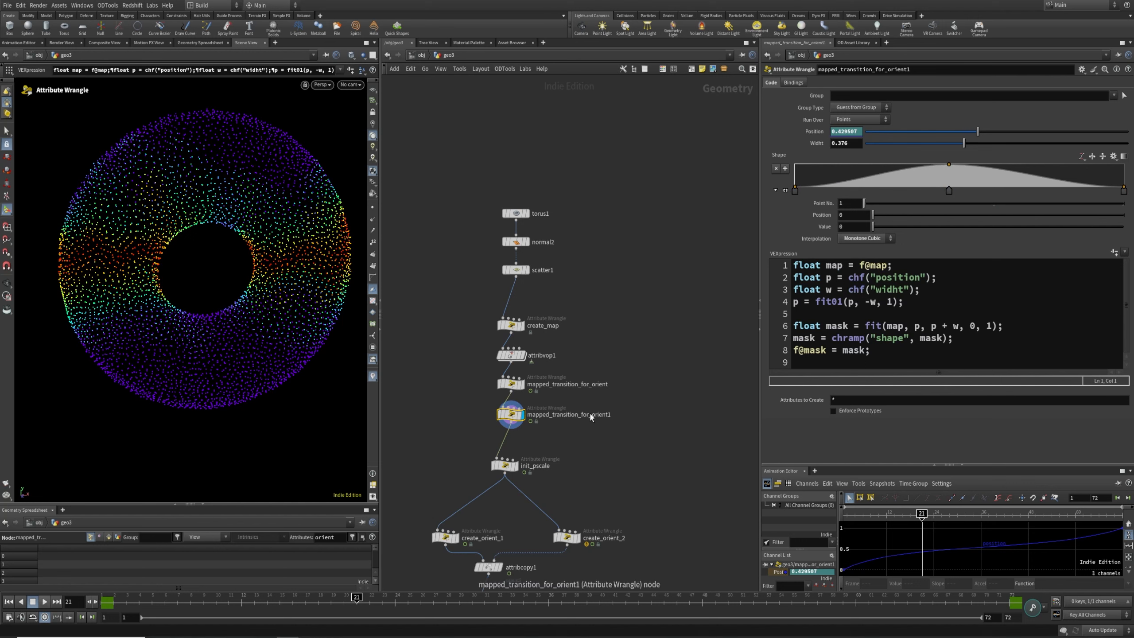
Step: Rename the output attribute in mapped_transition_for_orient1's expression to f@maskpscale
click(826, 352)
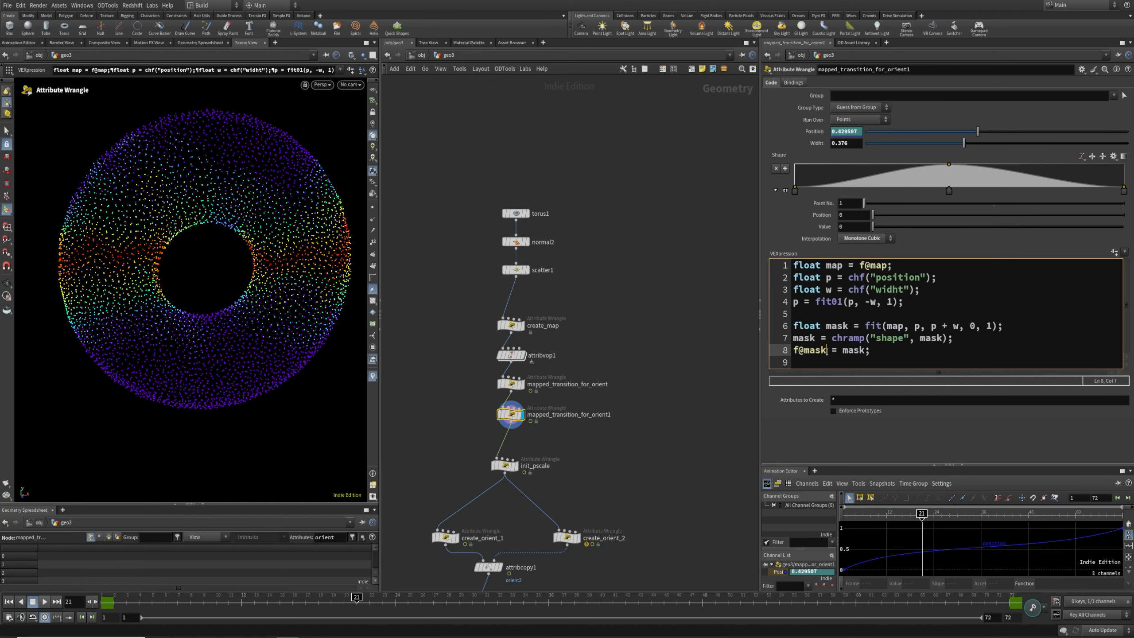
key(BackSpace)
text(pscale)
key(Return)
key(BackSpace)
Step: Rename the orientation mask to f@maskorient in mapped_transition_for_orient's expression and in the slerp expression
click(510, 383)
click(825, 350)
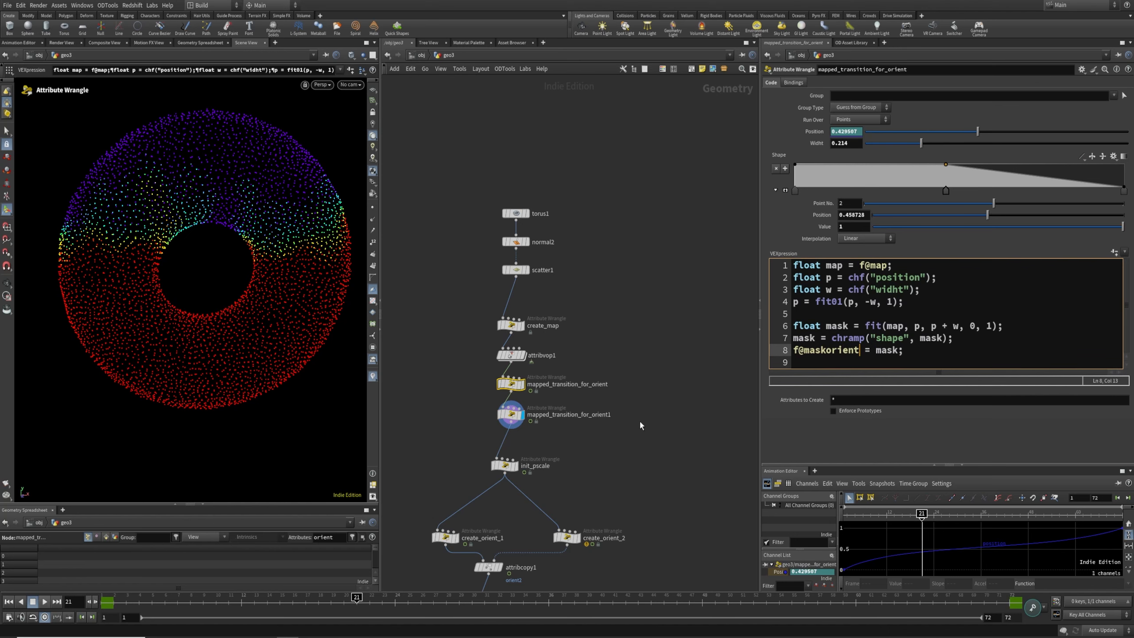
click(586, 398)
middle_drag(610, 489, 603, 261)
click(480, 377)
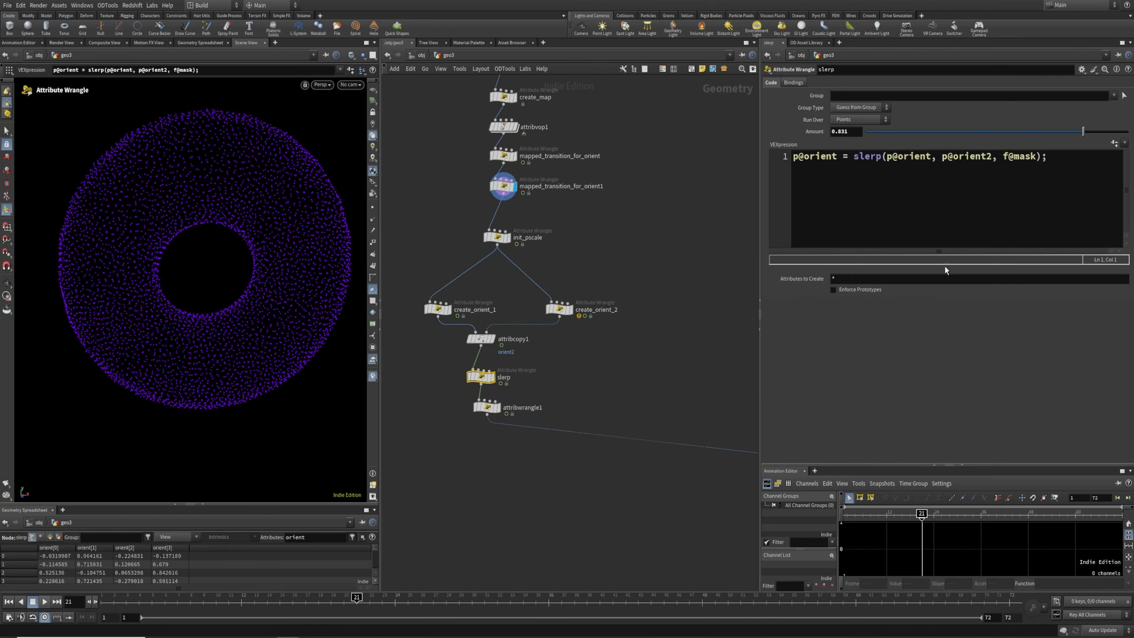
click(1032, 157)
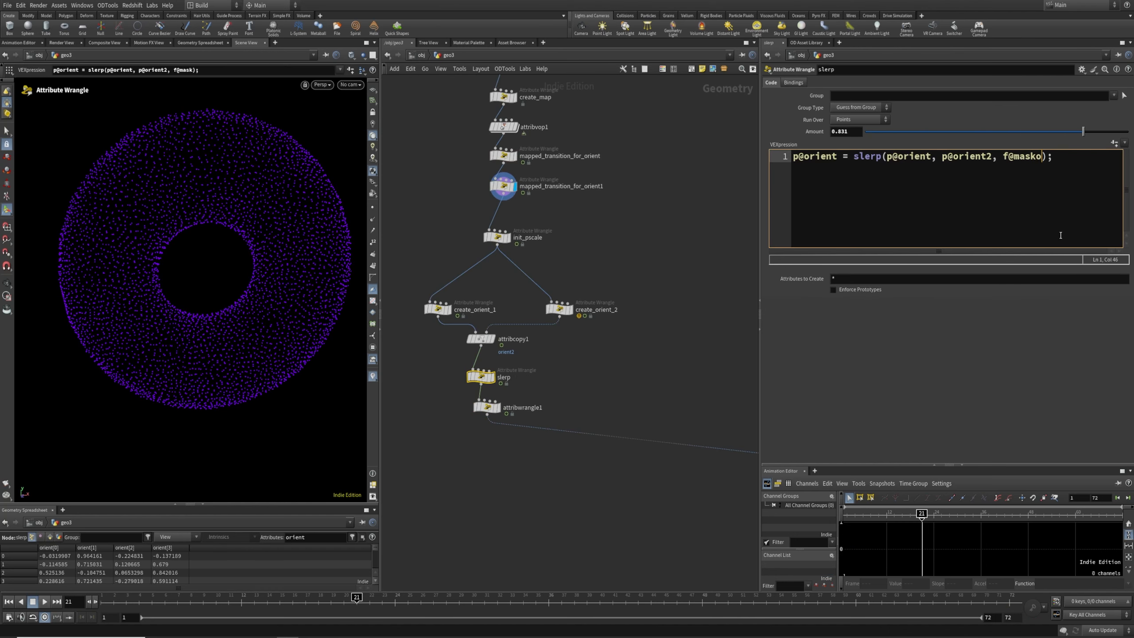
Step: Align attribwrangle1 beneath slerp and enter the expression f@pscale *= f@maskpscale; in it
click(486, 407)
click(856, 204)
drag(482, 417, 476, 418)
click(901, 191)
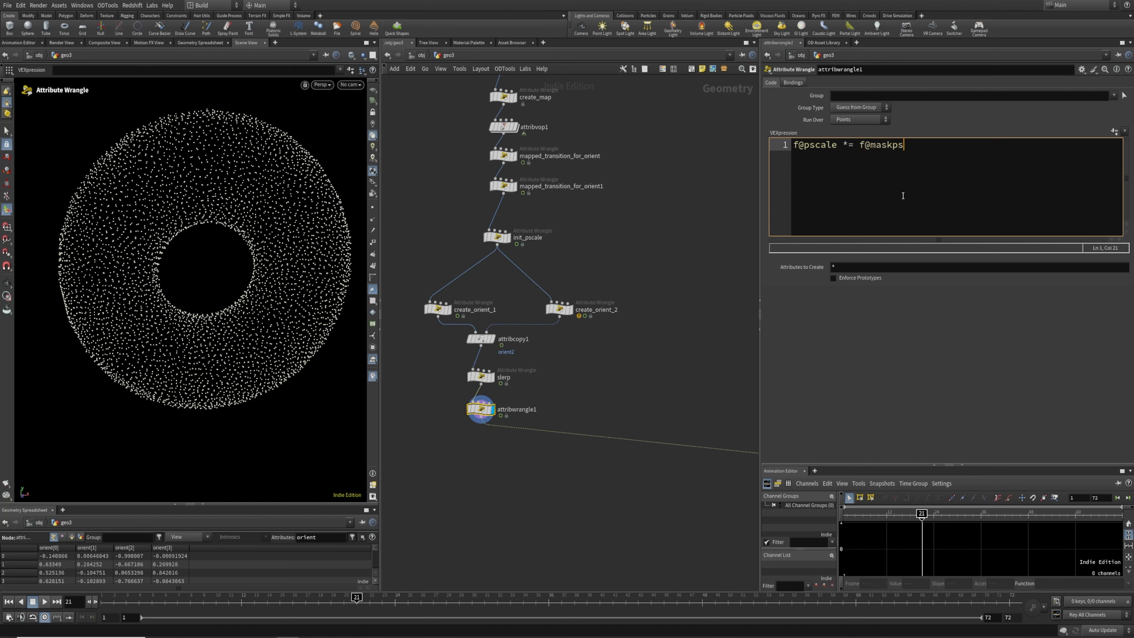
Step: Display copytopoints1 and scrub the timeline to frame 17 to check the masked petal scale
middle_drag(696, 531, 566, 464)
scroll(513, 363, down, 3)
click(562, 327)
middle_drag(521, 340, 553, 377)
scroll(476, 294, up, 2)
mouse_move(317, 605)
mouse_down()
mouse_move(176, 606)
mouse_move(666, 607)
mouse_move(471, 630)
mouse_move(305, 624)
mouse_up()
scroll(612, 256, up, 3)
Step: Shift mapped_transition_for_orient1's ramp peak toward the end and its first point to about 0.237, checking the result at frame 15
middle_drag(588, 270, 618, 442)
drag(469, 363, 556, 392)
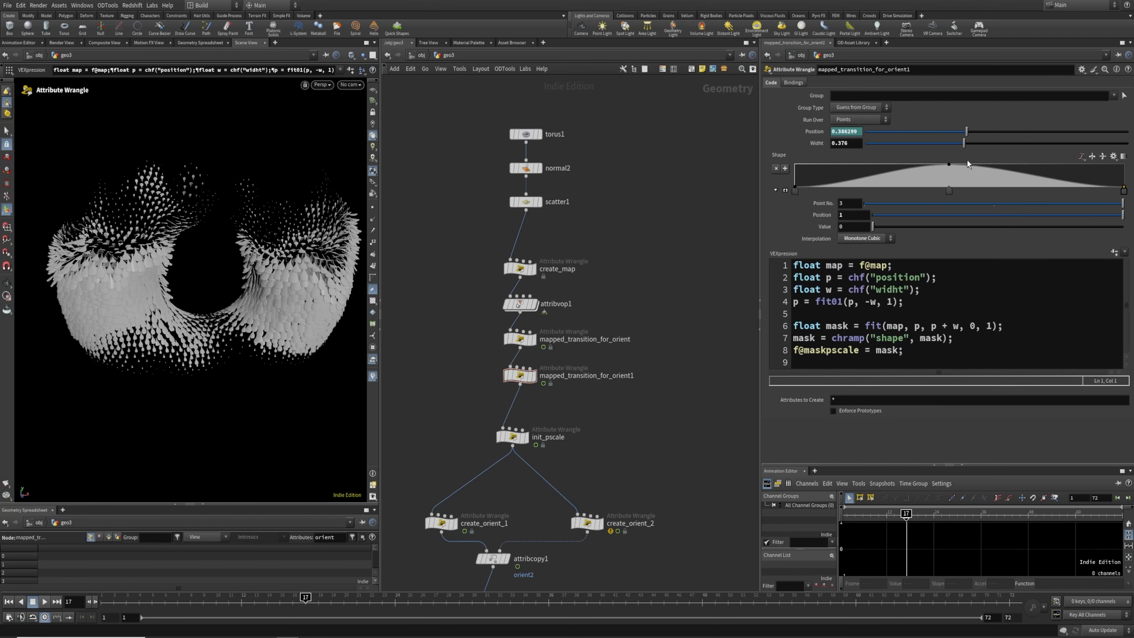
drag(949, 191, 1041, 203)
drag(796, 196, 874, 203)
drag(291, 601, 369, 560)
alt+middle_drag(281, 228, 251, 279)
alt+drag(252, 278, 271, 299)
drag(248, 603, 286, 593)
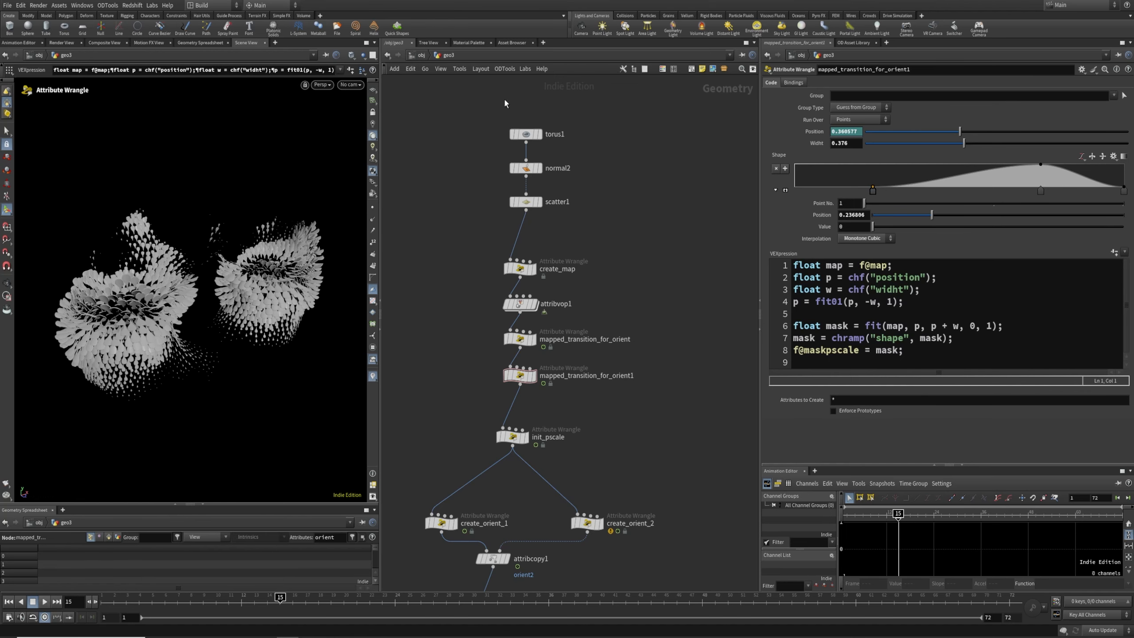
Step: Show the torus1 surface together with the copied petals for comparison at frame 16
click(535, 135)
scroll(216, 302, up, 3)
alt+drag(216, 303, 178, 296)
mouse_move(280, 603)
mouse_down()
mouse_move(217, 603)
mouse_move(561, 597)
mouse_move(206, 599)
mouse_move(293, 599)
mouse_up()
click(527, 134)
click(540, 135)
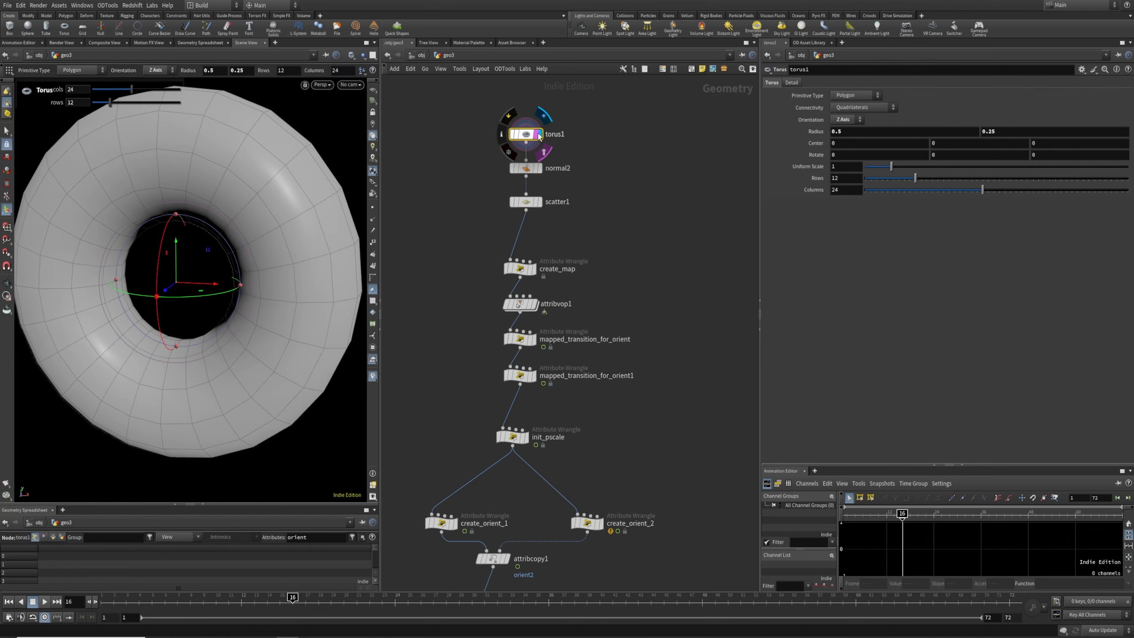
middle_drag(625, 523, 495, 199)
drag(647, 455, 728, 389)
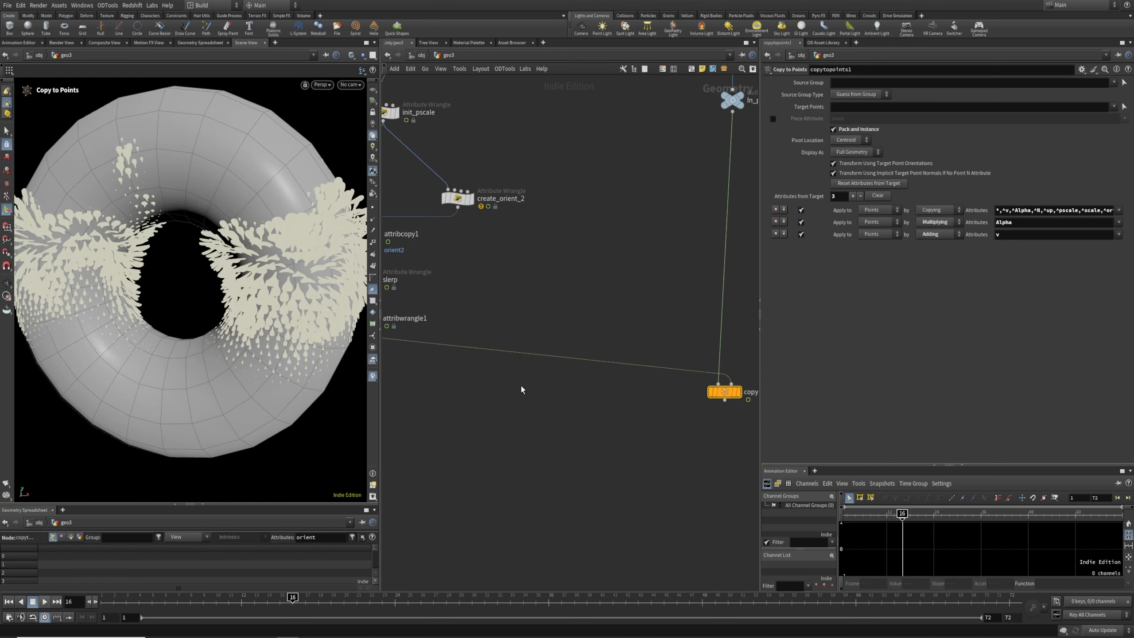
Step: Display copytopoints1 on its own again and play the petal animation from the first frame
middle_drag(655, 446, 547, 438)
click(630, 384)
scroll(286, 350, down, 2)
alt+drag(250, 350, 302, 349)
drag(257, 598, 319, 574)
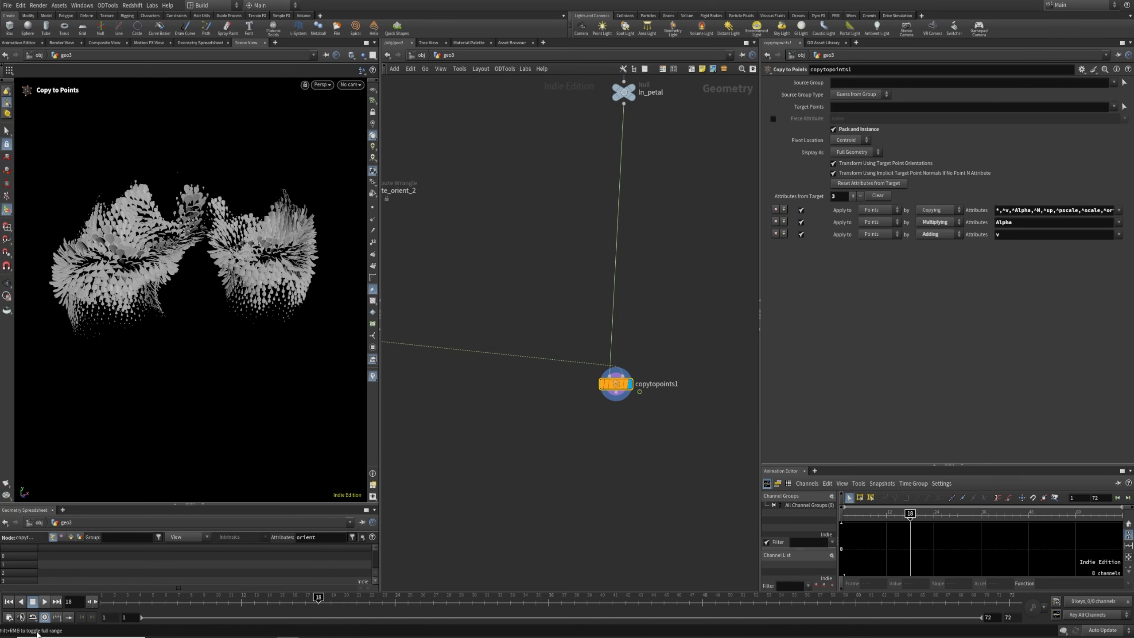
click(9, 602)
click(44, 602)
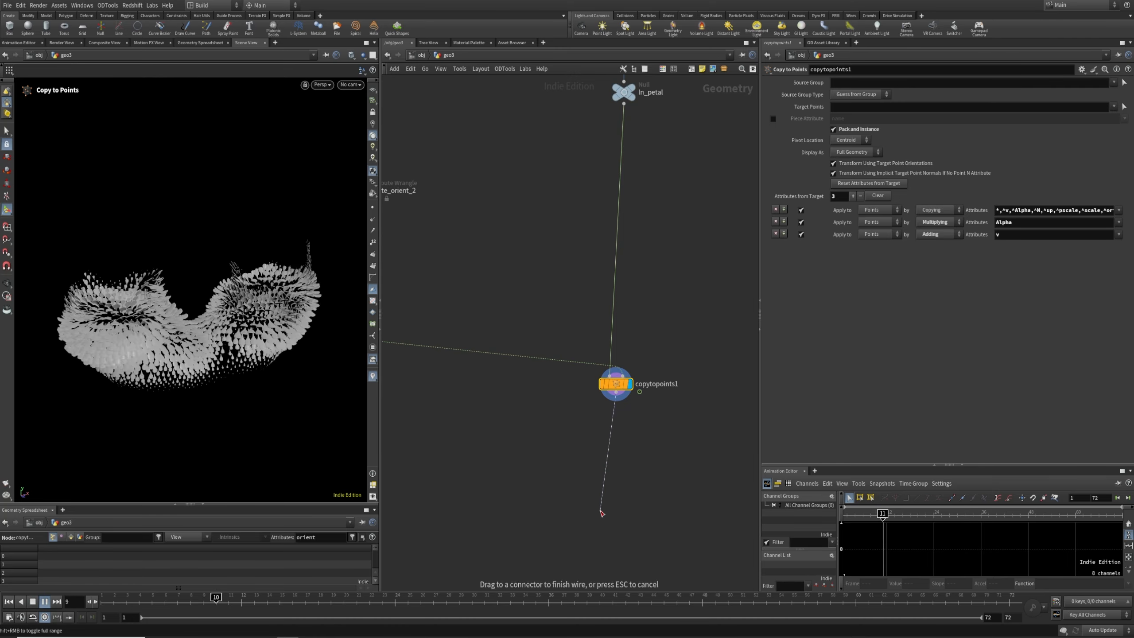
Step: Add a Null node below copytopoints1 and display it
key(Tab)
text(nul)
key(Return)
key(Return)
mouse_move(632, 466)
mouse_down()
mouse_move(576, 533)
mouse_move(624, 461)
mouse_up()
key(r)
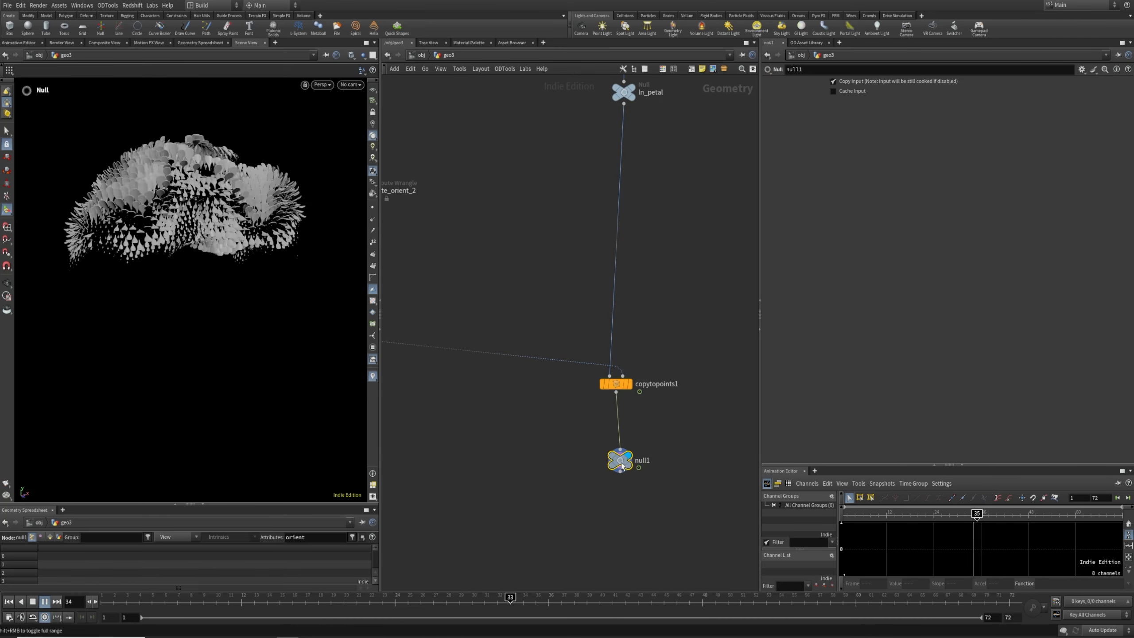
Step: Examine the orientation and pscale wrangles, checking the inputs used by the slerp expression
middle_drag(496, 428, 635, 499)
middle_drag(505, 294, 561, 434)
drag(405, 416, 509, 539)
key(Escape)
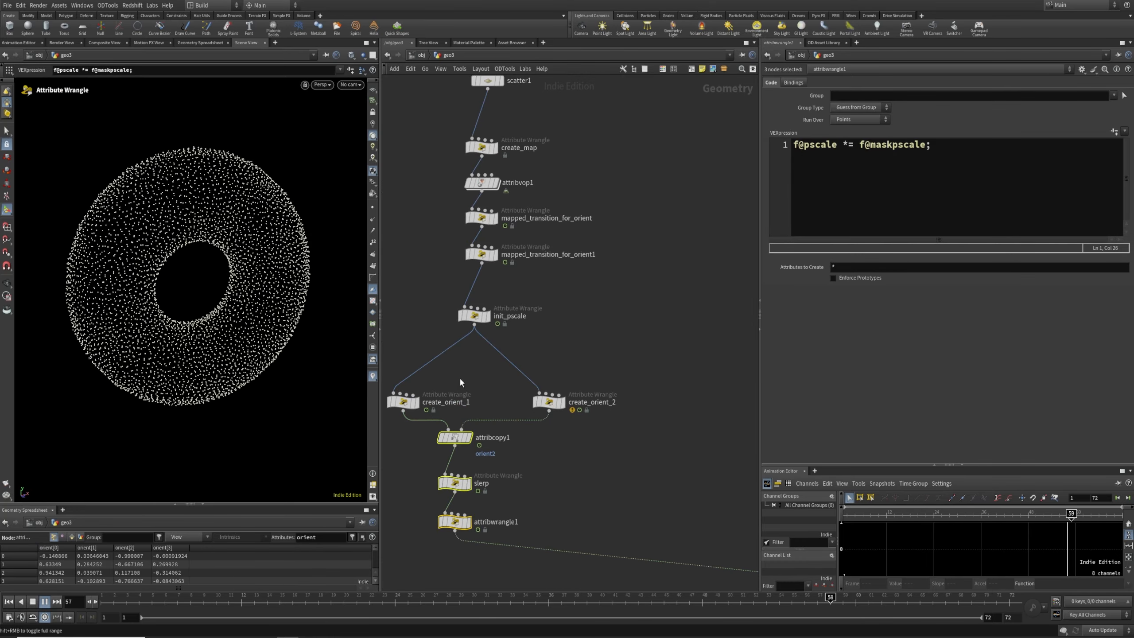
click(548, 401)
click(454, 482)
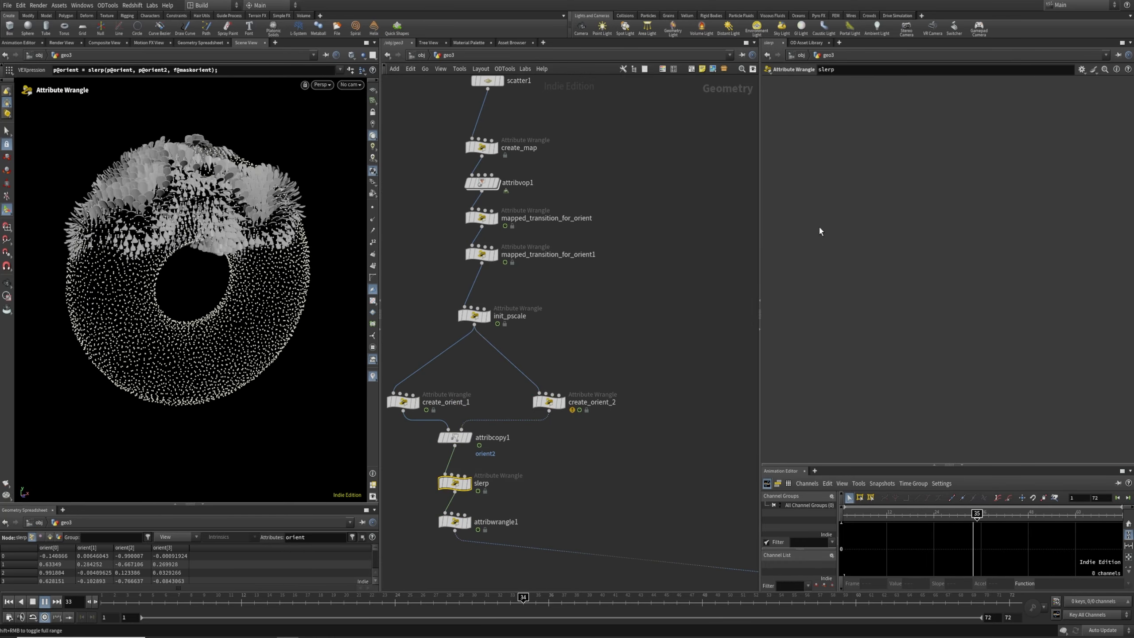
key(ctrl+Up)
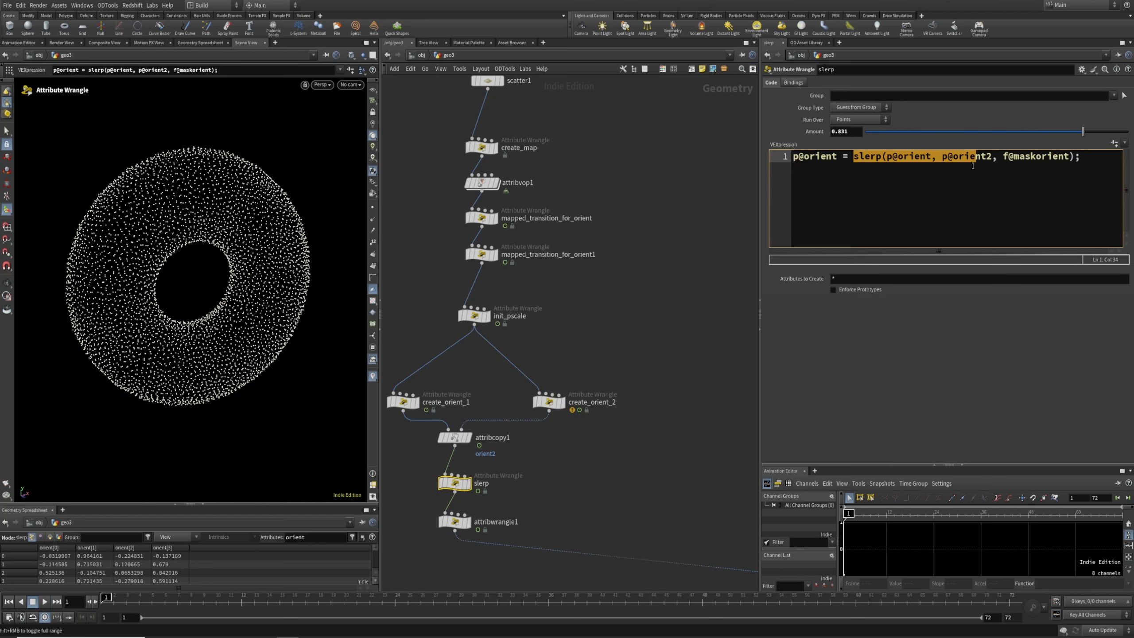
middle_drag(581, 458, 603, 443)
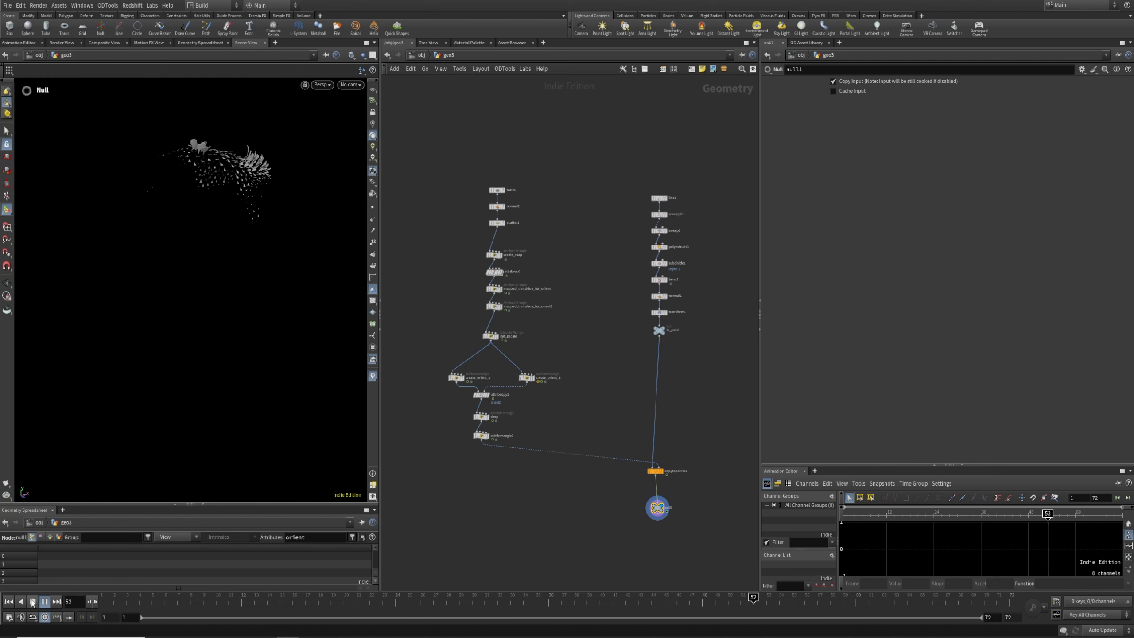
Step: Stop the playback and examine polyextrude1's side group settings in the petal node chain
click(33, 602)
scroll(680, 355, up, 4)
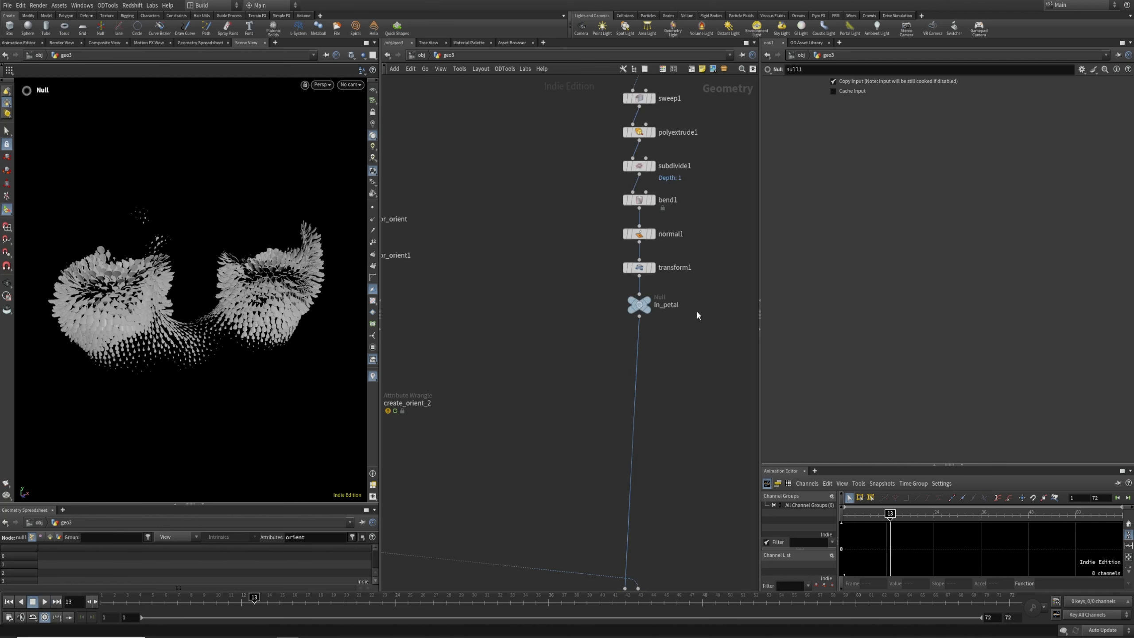
middle_drag(699, 316, 659, 488)
click(599, 303)
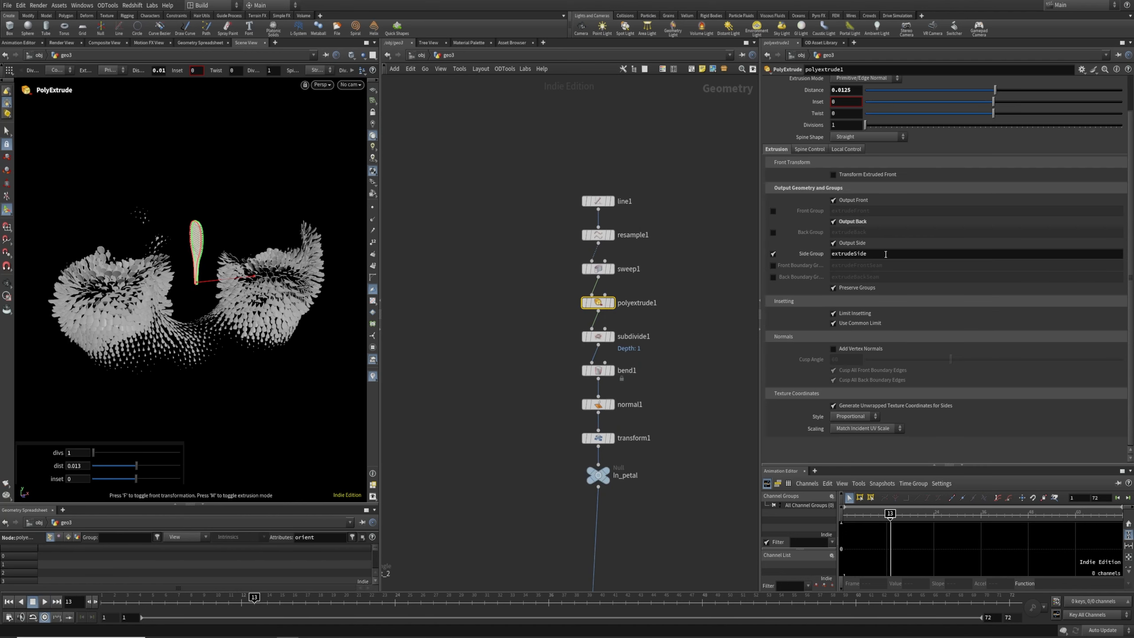
middle_drag(657, 522, 621, 282)
scroll(620, 283, down, 2)
Step: Align null1 directly beneath copytopoints1 in the network
click(577, 507)
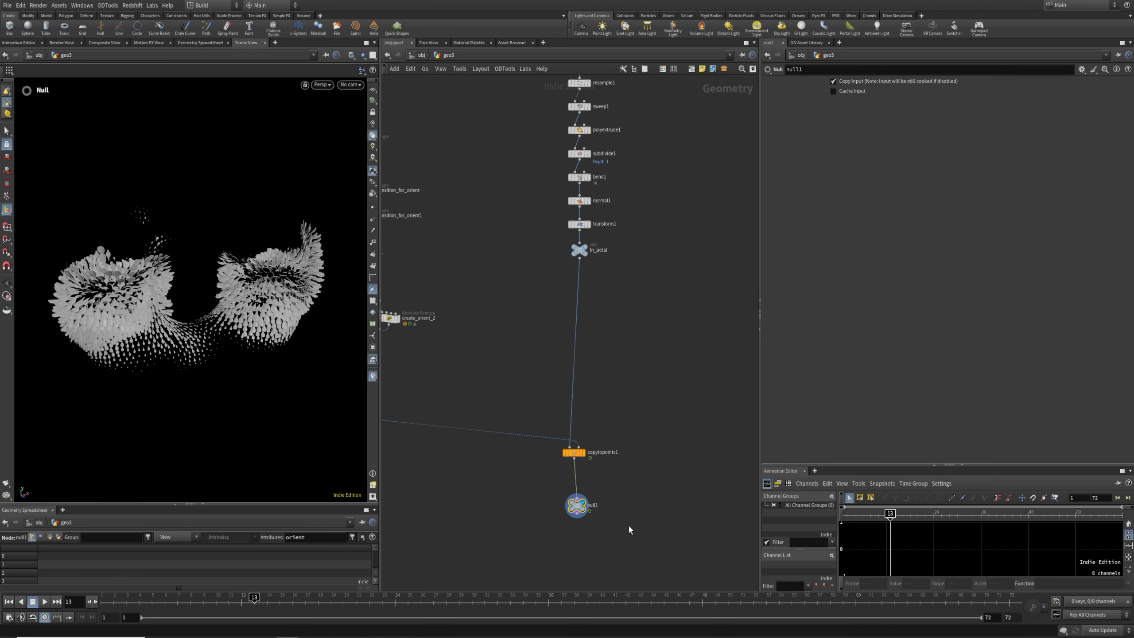
middle_drag(570, 511, 626, 513)
drag(638, 505, 633, 497)
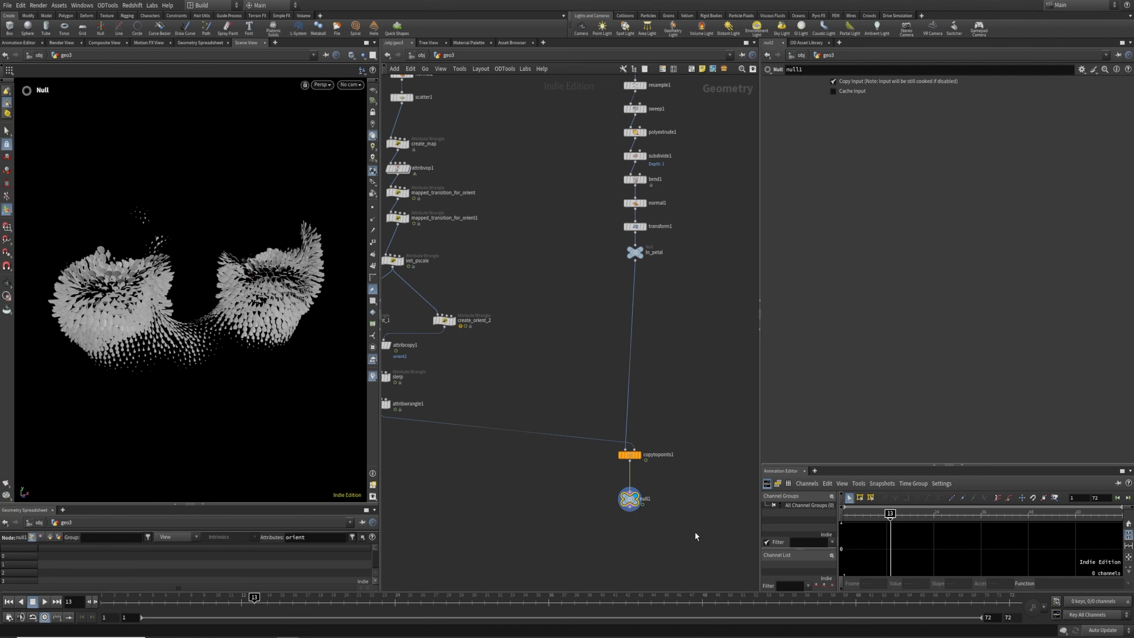